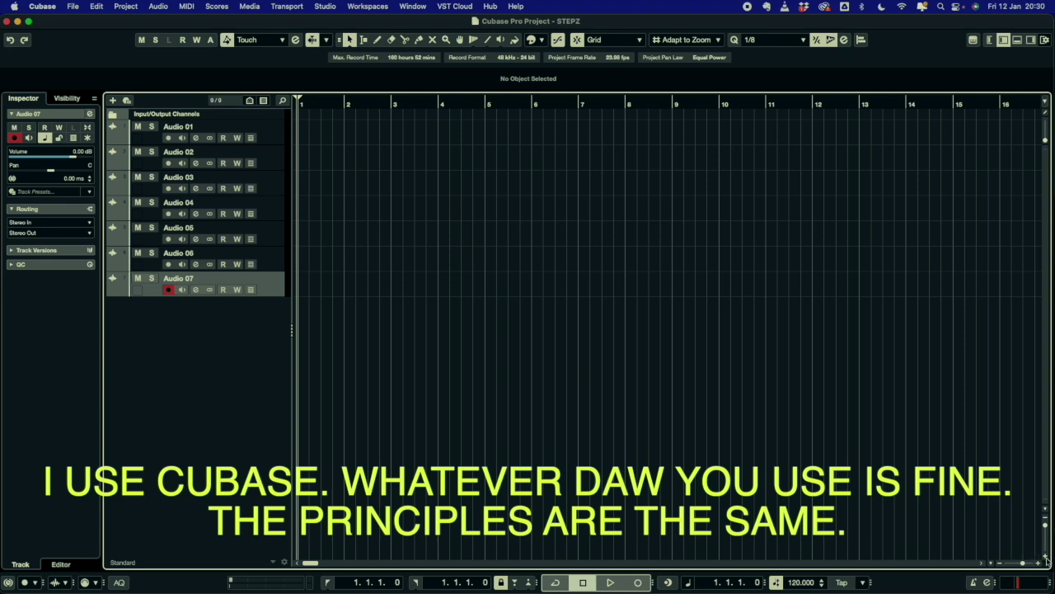
Step: Undo the last change to bring back the CLOTHES-BOOT clips, and enlarge the tracks, making Audio 01 much taller
{"action": "left_click", "coordinate": [1046, 557]}
{"action": "left_click", "coordinate": [1046, 558]}
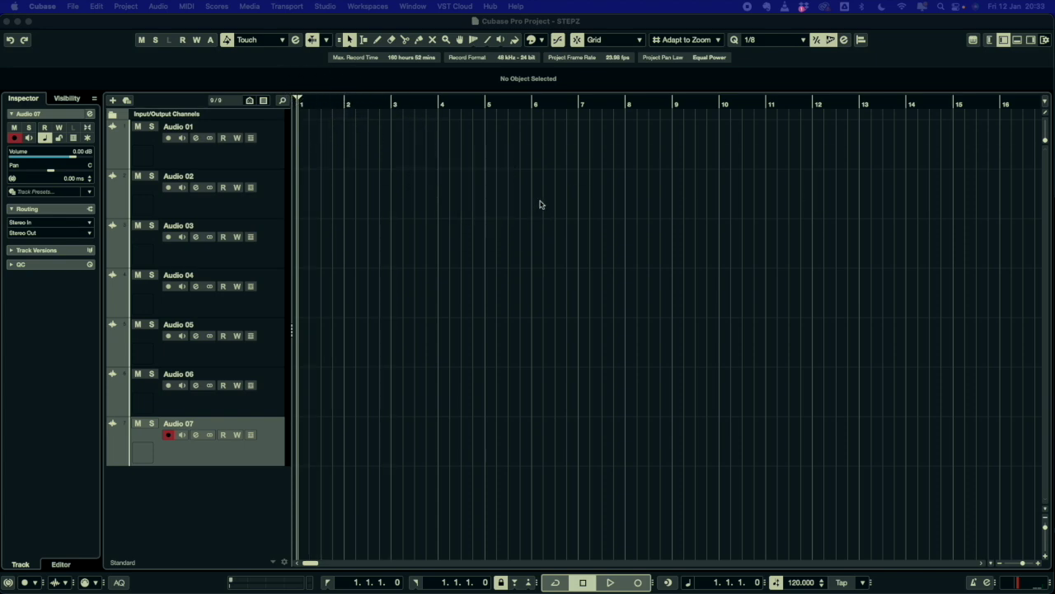
{"action": "key", "text": "super+z"}
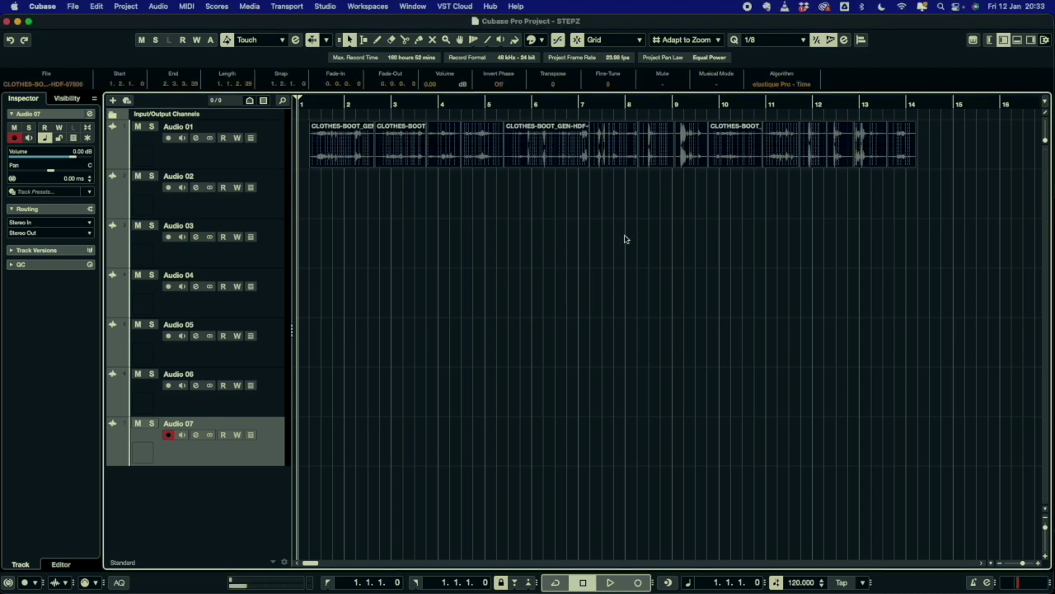
{"action": "left_click", "coordinate": [326, 112]}
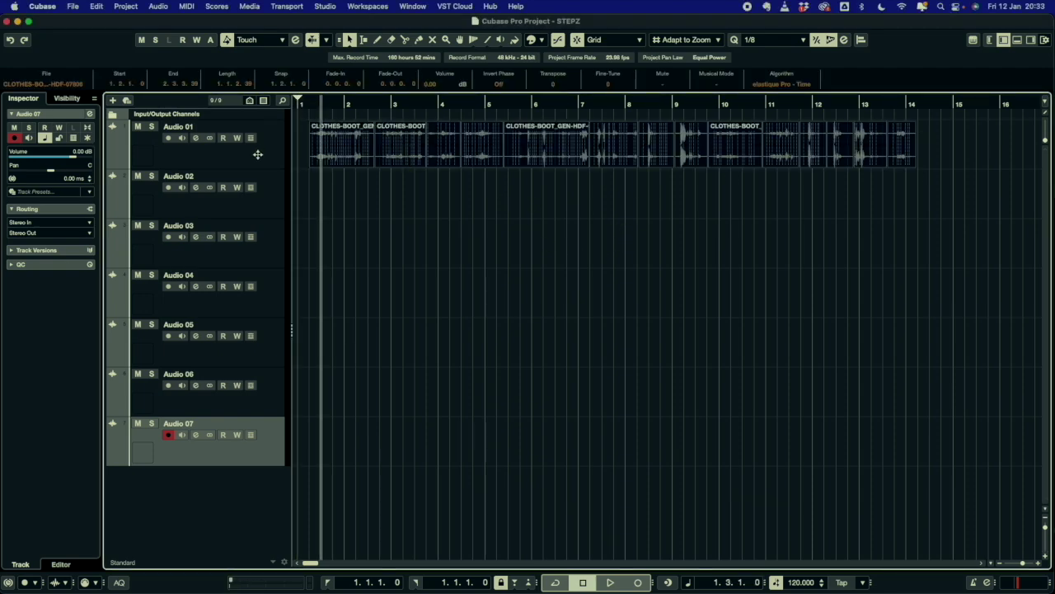
{"action": "left_click_drag", "start_coordinate": [266, 169], "coordinate": [269, 350]}
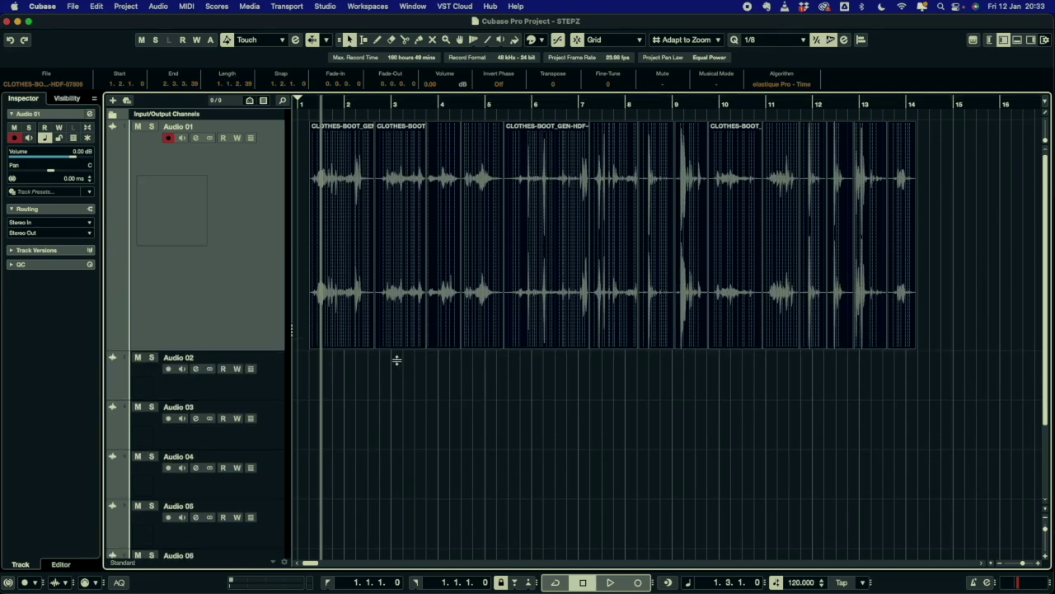
Step: Turn off snapping and use the Split tool to cut the first CLOTHES-BOOT clip before and after its second burst
{"action": "key", "text": "h"}
{"action": "key", "text": "h"}
{"action": "left_click", "coordinate": [382, 365]}
{"action": "right_click", "coordinate": [414, 175]}
{"action": "left_click", "coordinate": [439, 175]}
{"action": "left_click", "coordinate": [469, 174]}
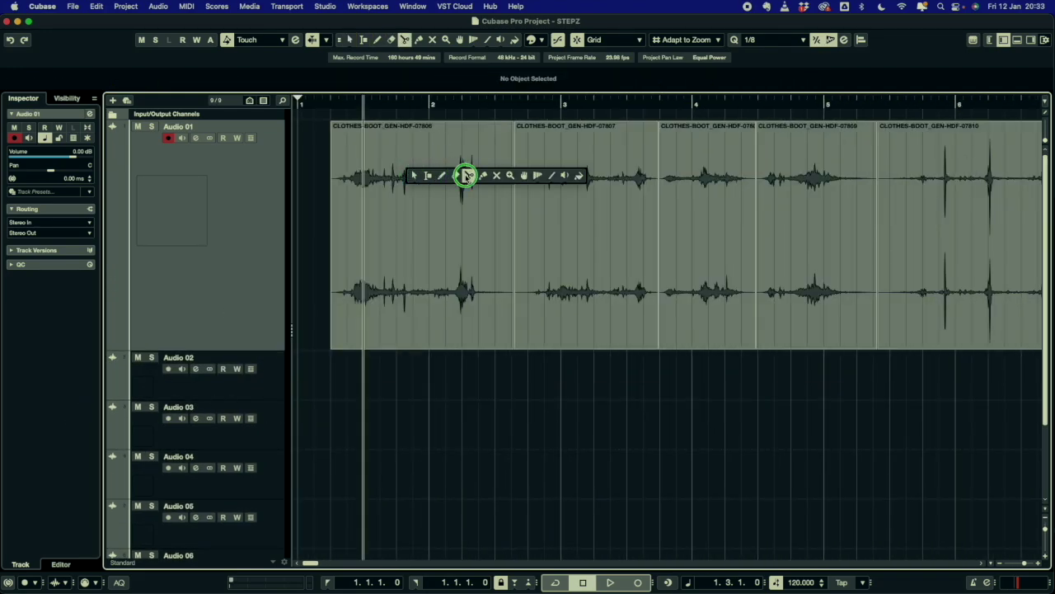
{"action": "key", "text": "b"}
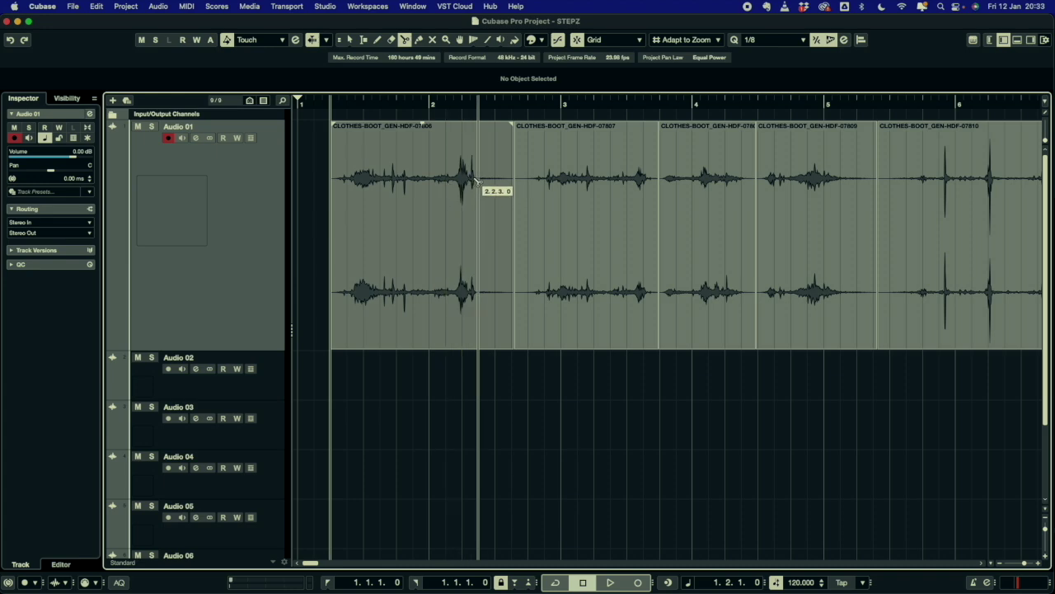
{"action": "left_click", "coordinate": [455, 182]}
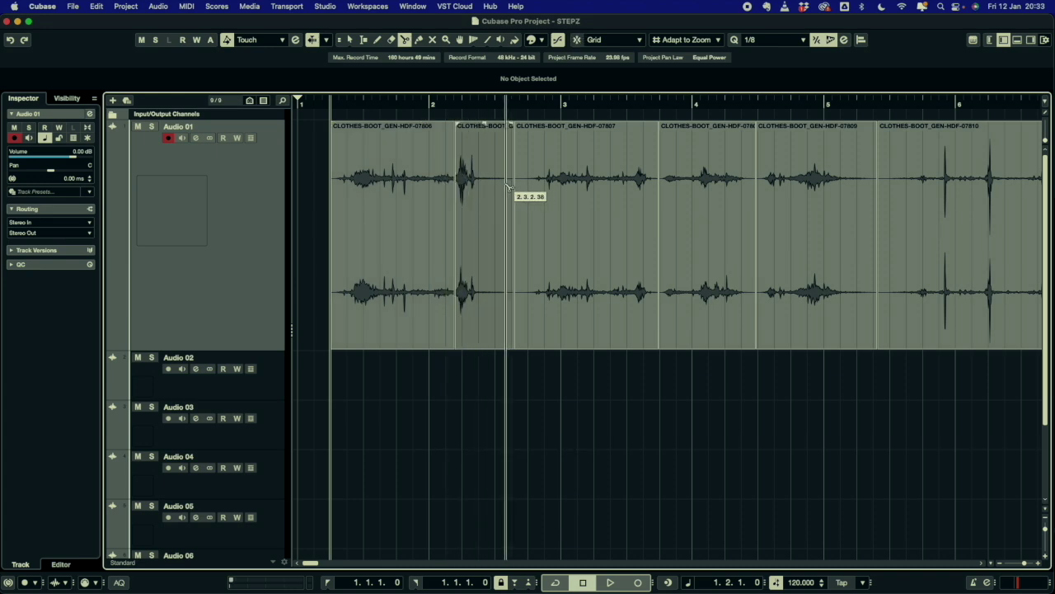
Step: Split clips 07808 and 07809 on Audio 01 just before and after their main bursts
{"action": "left_click", "coordinate": [699, 181]}
{"action": "left_click", "coordinate": [743, 183]}
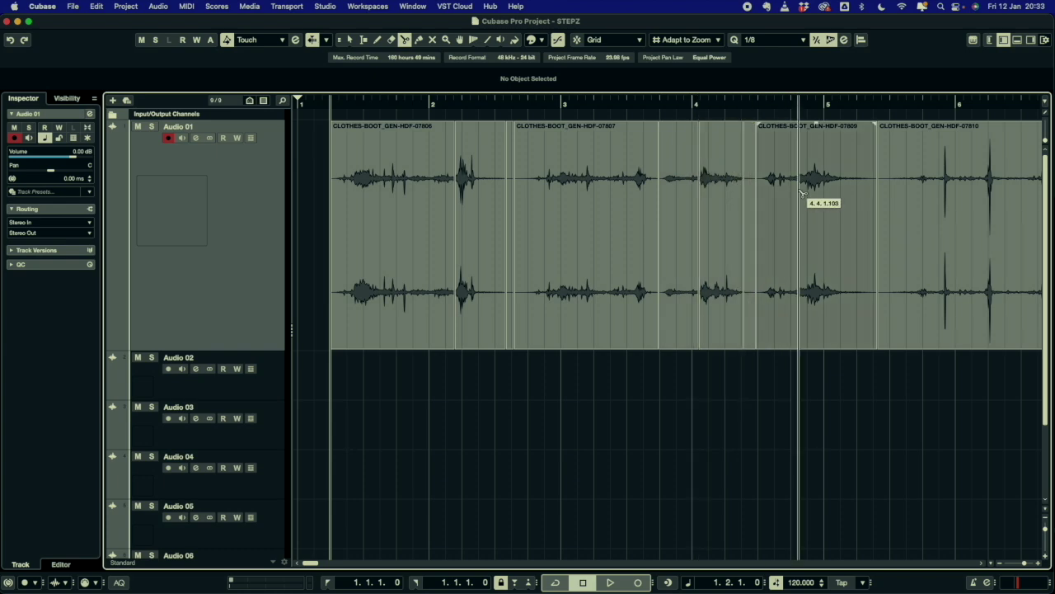
{"action": "left_click", "coordinate": [810, 188]}
{"action": "left_click", "coordinate": [859, 188]}
Step: Split clip 07813 around its loud burst, and cut clip 07818 after its opening hits
{"action": "scroll", "coordinate": [907, 367], "scroll_direction": "right", "scroll_amount": 5}
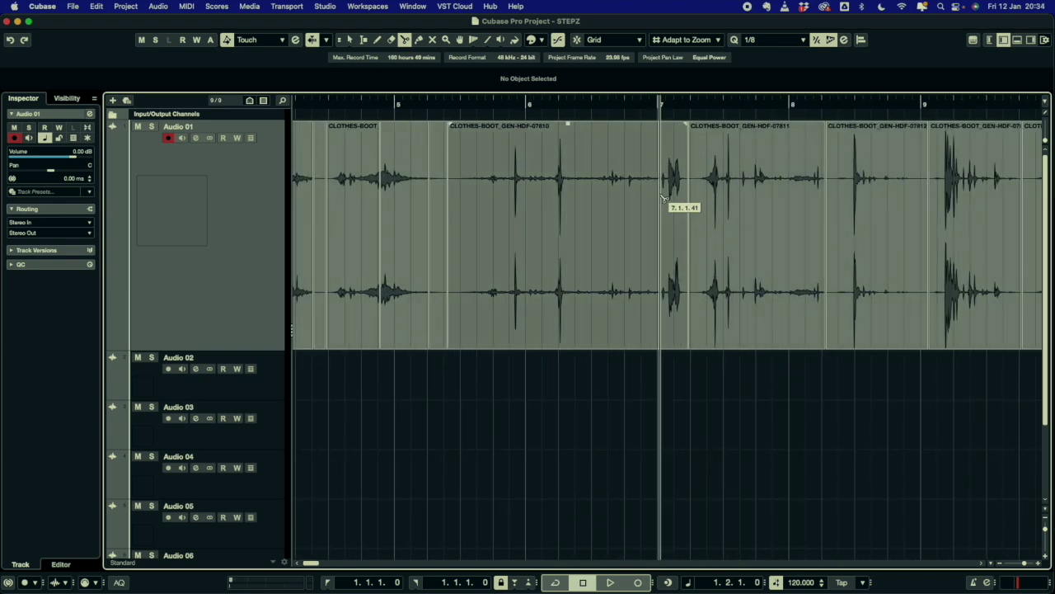
{"action": "left_click", "coordinate": [988, 197]}
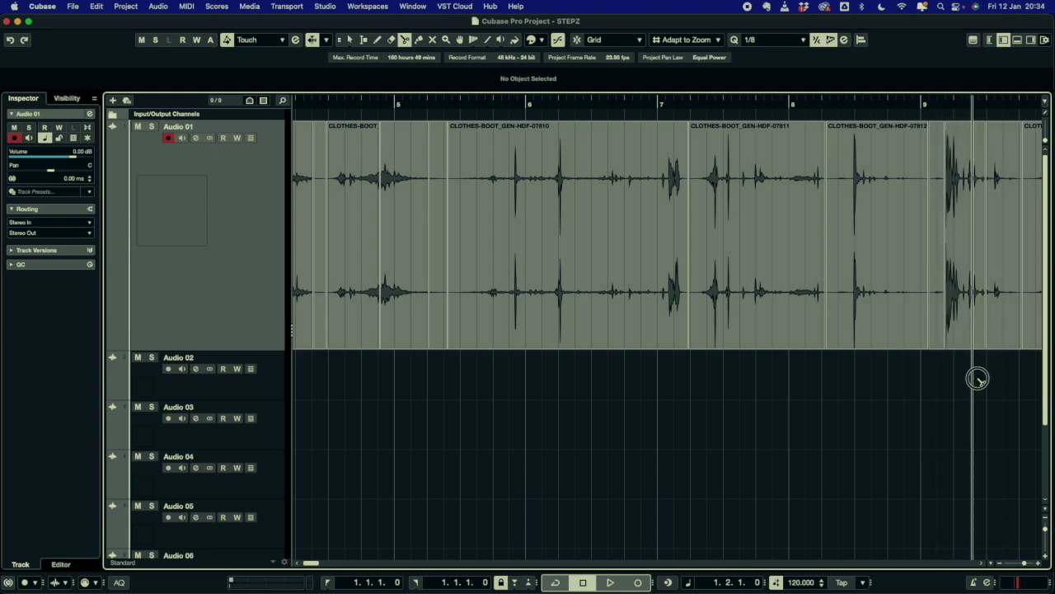
{"action": "scroll", "coordinate": [978, 377], "scroll_direction": "right", "scroll_amount": 7}
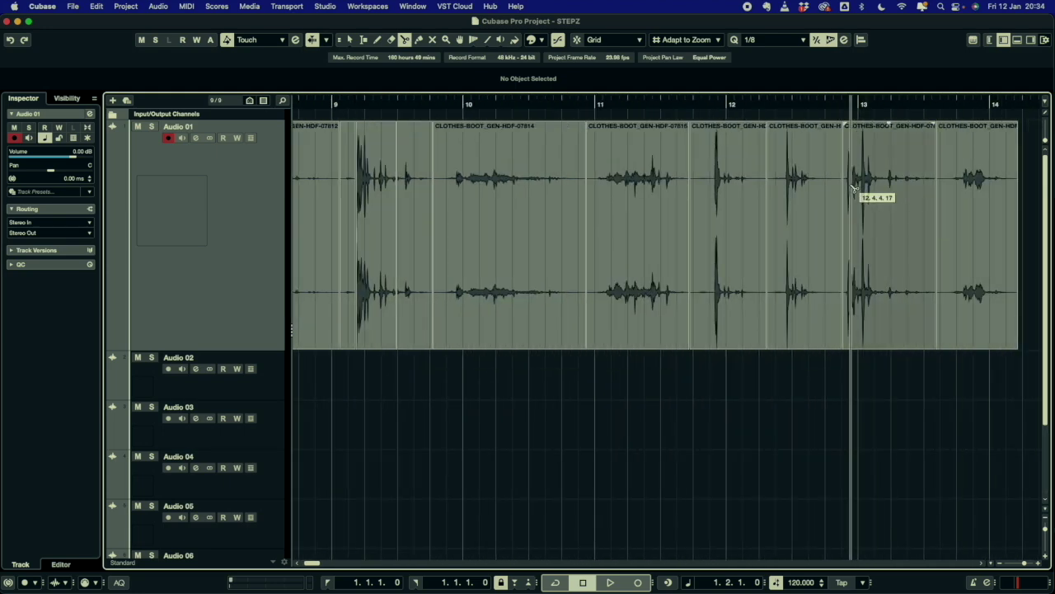
{"action": "left_click", "coordinate": [891, 198]}
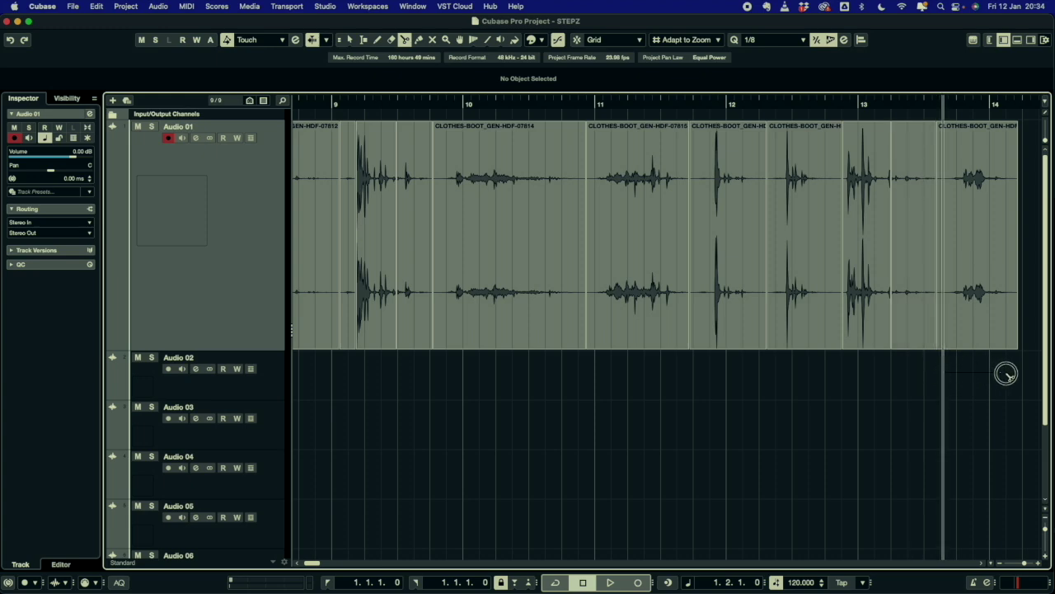
{"action": "scroll", "coordinate": [1002, 371], "scroll_direction": "right", "scroll_amount": 1}
Step: Delete the last clip, 07819, and the quiet piece remaining after the 07818 burst
{"action": "key", "text": "1"}
{"action": "left_click", "coordinate": [955, 298]}
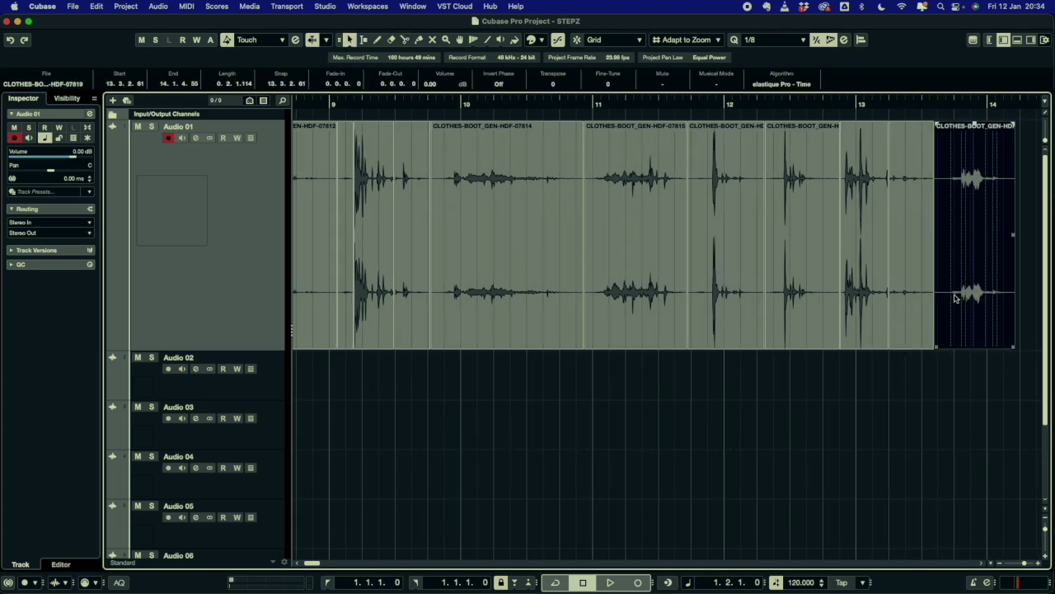
{"action": "key", "text": "Delete"}
{"action": "left_click", "coordinate": [911, 248]}
{"action": "key", "text": "Delete"}
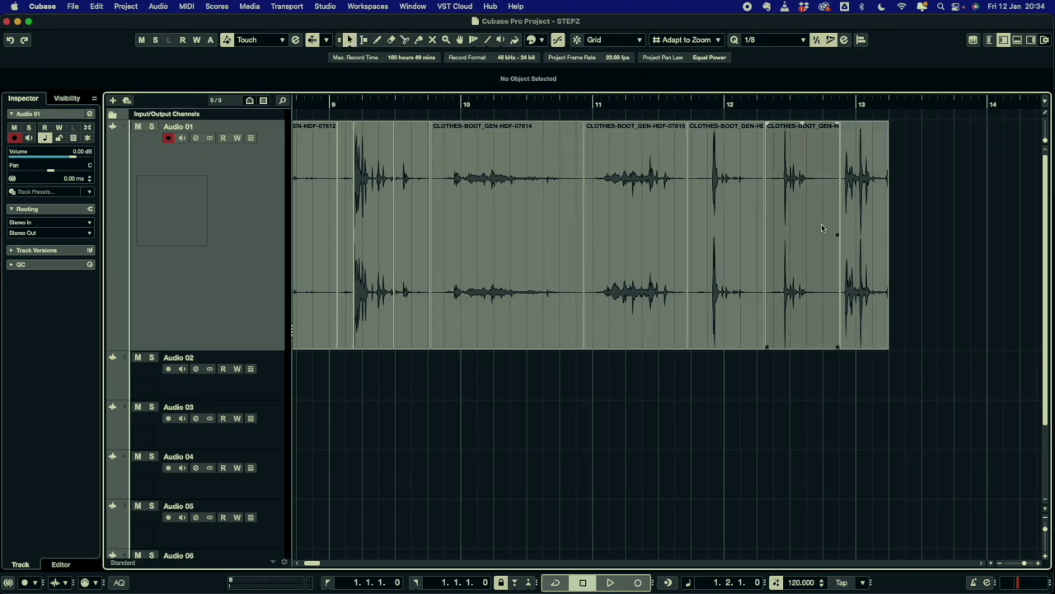
Step: Delete the four unwanted clips between the 07813 pieces and the 07818 burst
{"action": "left_click", "coordinate": [821, 227]}
{"action": "key", "text": "Delete"}
{"action": "left_click", "coordinate": [744, 212]}
{"action": "key", "text": "Delete"}
{"action": "left_click", "coordinate": [657, 217]}
{"action": "key", "text": "Delete"}
{"action": "left_click", "coordinate": [581, 231]}
{"action": "key", "text": "Delete"}
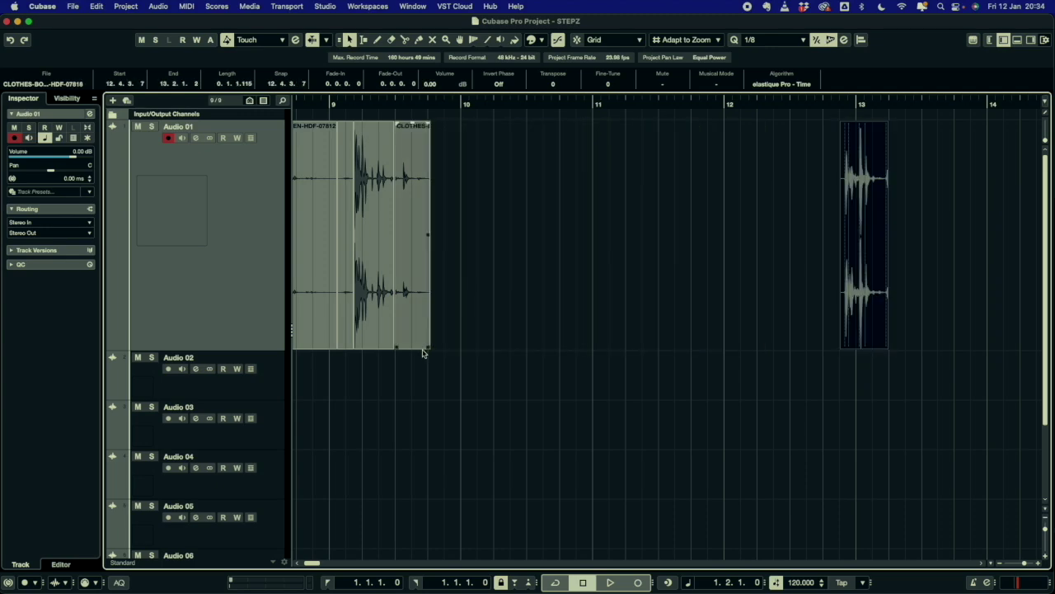
Step: Delete the quiet tail piece of clip 07813 and the whole 07812 clip
{"action": "left_click_drag", "start_coordinate": [388, 372], "coordinate": [257, 389]}
{"action": "left_click", "coordinate": [723, 226]}
{"action": "key", "text": "Delete"}
{"action": "left_click", "coordinate": [559, 332]}
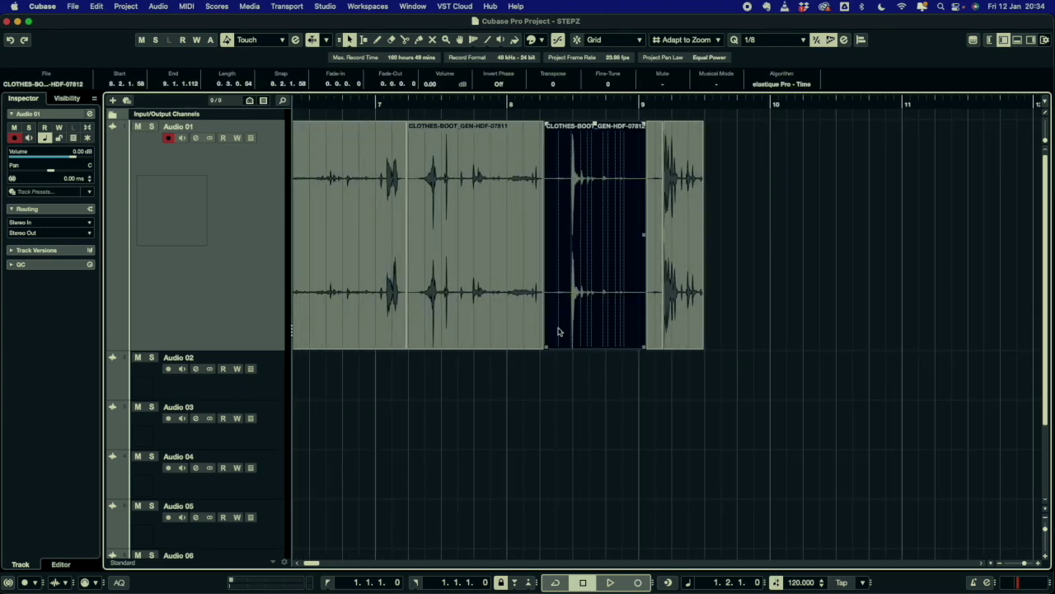
{"action": "key", "text": "Delete"}
Step: Delete the opening piece of the first clip, the whole 07807 clip and the opening piece of 07808
{"action": "left_click", "coordinate": [486, 310]}
{"action": "left_click_drag", "start_coordinate": [369, 424], "coordinate": [52, 427]}
{"action": "left_click", "coordinate": [447, 300]}
{"action": "key", "text": "Delete"}
{"action": "left_click", "coordinate": [577, 288]}
{"action": "key", "text": "Delete"}
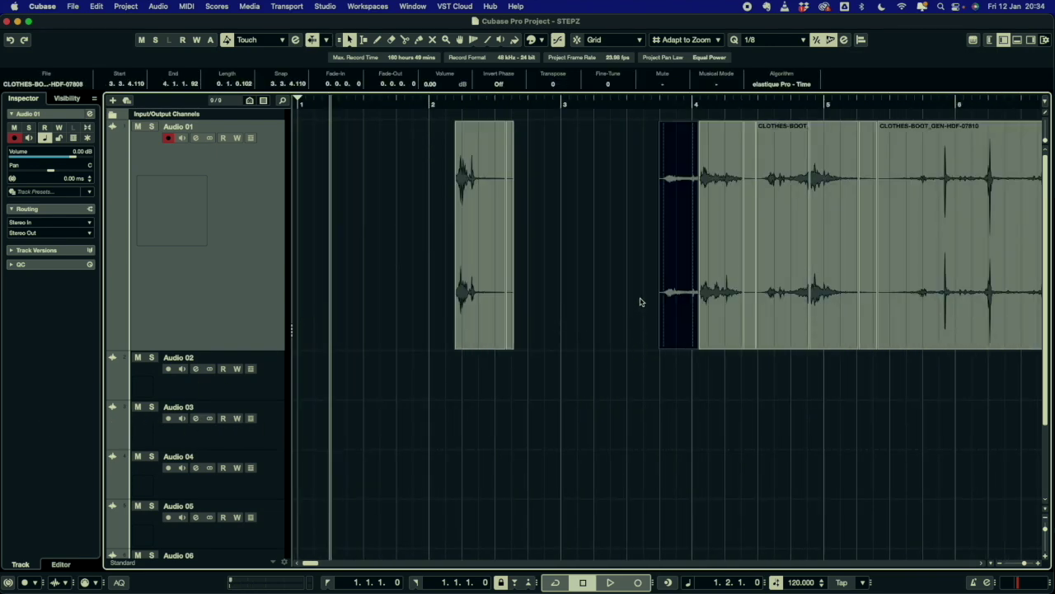
{"action": "key", "text": "Delete"}
Step: Clear the remaining scraps and move the first three bursts earlier on Audio 01, placing the third at 2.3.2.14
{"action": "left_click_drag", "start_coordinate": [477, 289], "coordinate": [338, 288]}
{"action": "left_click_drag", "start_coordinate": [440, 248], "coordinate": [626, 285]}
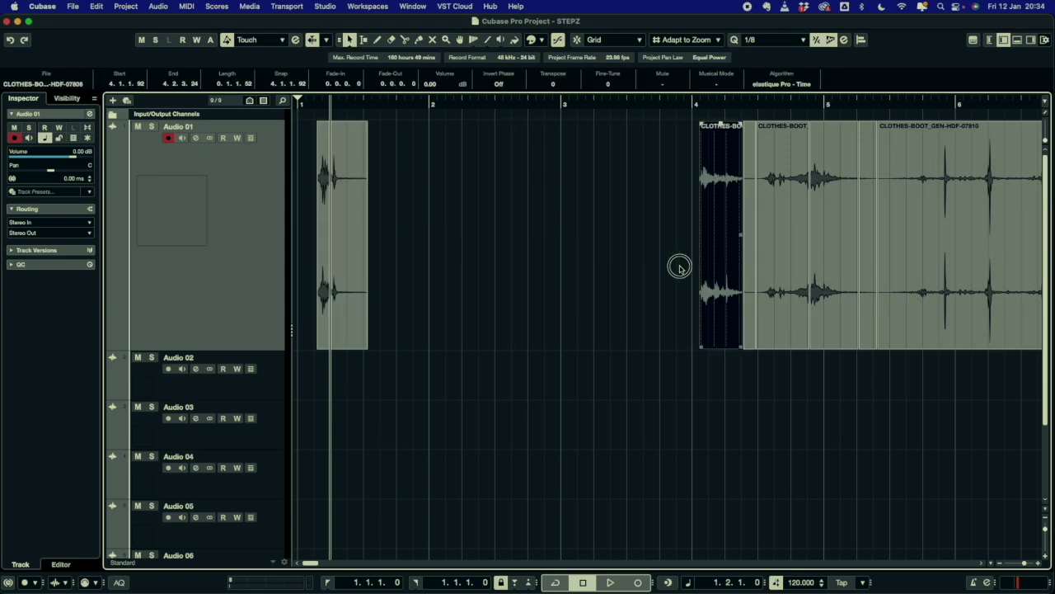
{"action": "left_click_drag", "start_coordinate": [701, 266], "coordinate": [399, 264]}
{"action": "left_click_drag", "start_coordinate": [742, 263], "coordinate": [530, 260]}
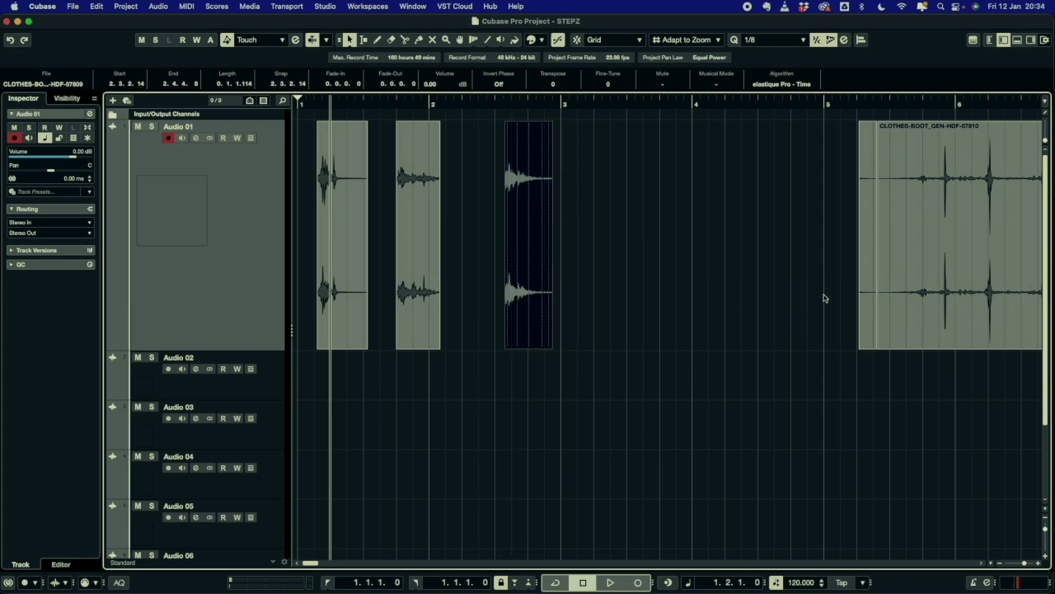
Step: Delete the leftover tail of clip 07809 and the whole 07810 clip
{"action": "left_click", "coordinate": [862, 281]}
{"action": "key", "text": "BackSpace"}
{"action": "left_click_drag", "start_coordinate": [903, 282], "coordinate": [643, 288]}
{"action": "left_click_drag", "start_coordinate": [870, 423], "coordinate": [1014, 410]}
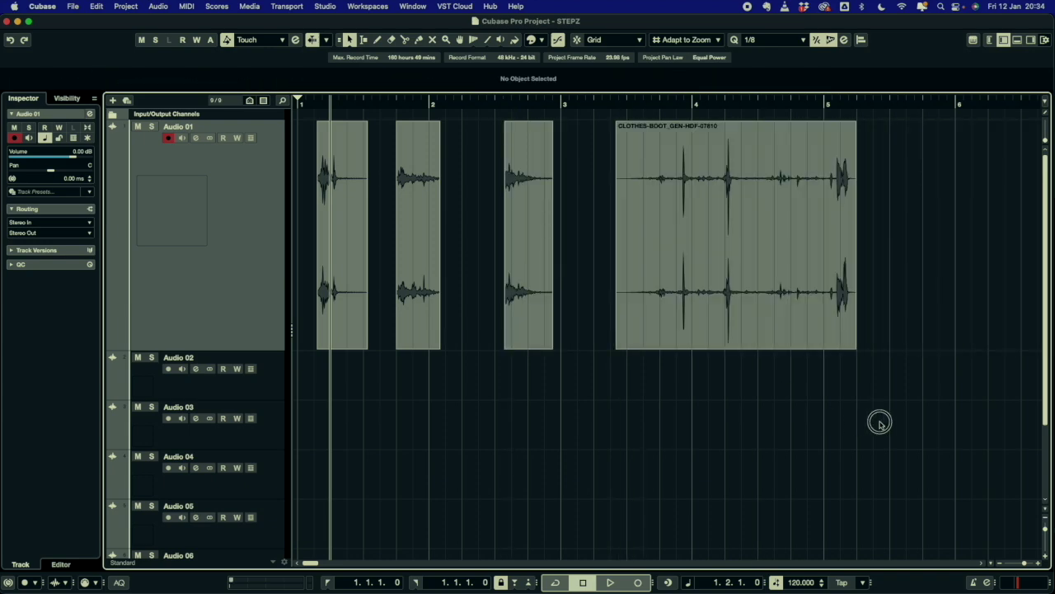
{"action": "left_click", "coordinate": [808, 267]}
{"action": "key", "text": "BackSpace"}
Step: Move the 07811, 07813 and 07818 clips earlier to about bars 3, 5 and 9
{"action": "left_click_drag", "start_coordinate": [960, 370], "coordinate": [750, 410]}
{"action": "left_click", "coordinate": [588, 294]}
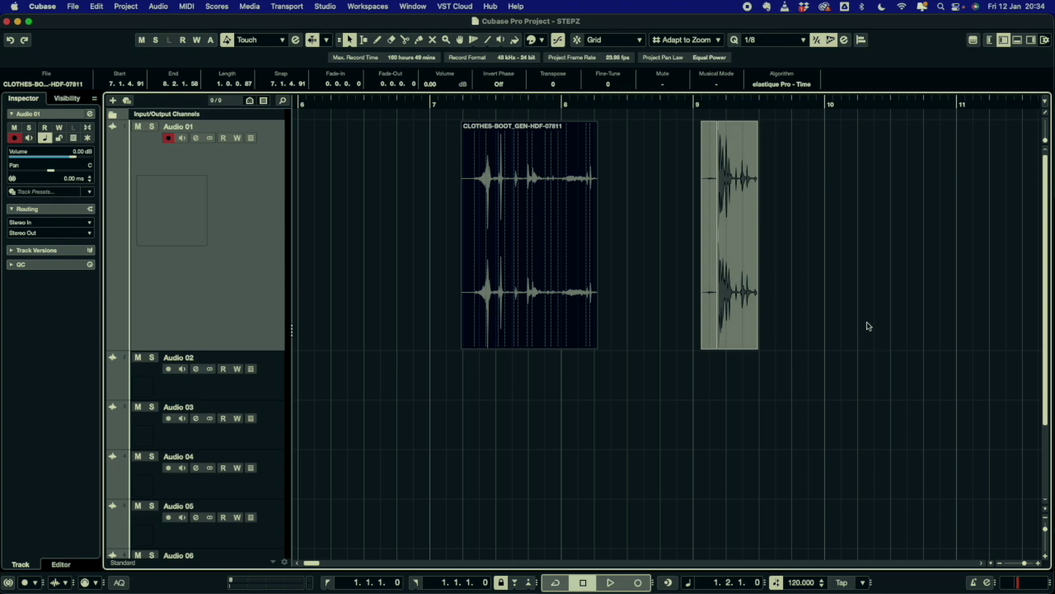
{"action": "key", "text": "g"}
{"action": "key", "text": "g"}
{"action": "key", "text": "g"}
{"action": "key", "text": "g"}
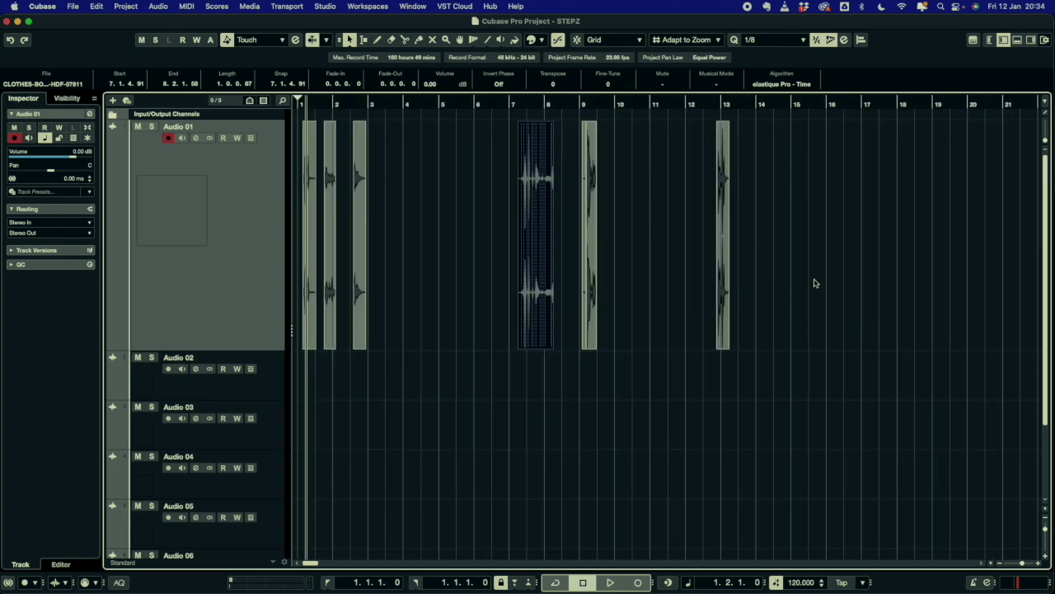
{"action": "left_click_drag", "start_coordinate": [841, 290], "coordinate": [395, 236]}
{"action": "left_click", "coordinate": [373, 281]}
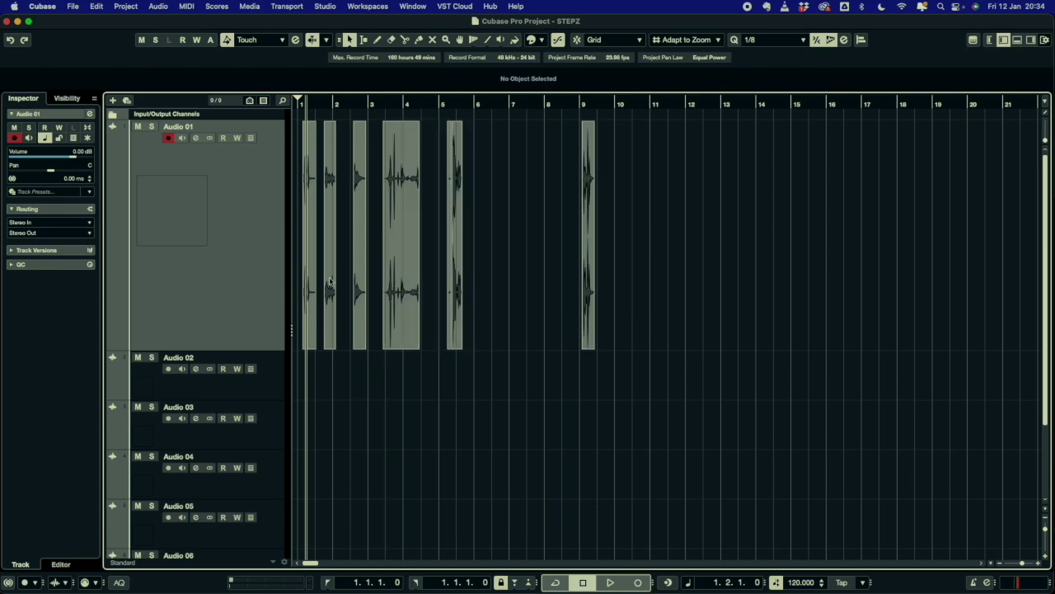
Step: Delete the 07811 clip and the quiet lead-in piece before the 07813 burst
{"action": "key", "text": "h"}
{"action": "key", "text": "h"}
{"action": "key", "text": "h"}
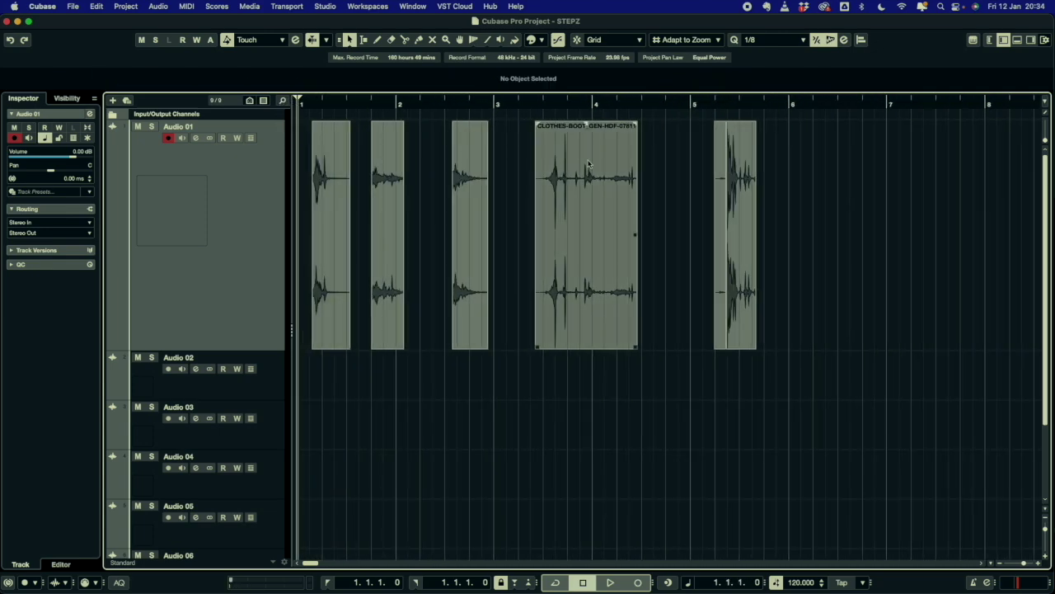
{"action": "left_click", "coordinate": [618, 221]}
{"action": "key", "text": "Delete"}
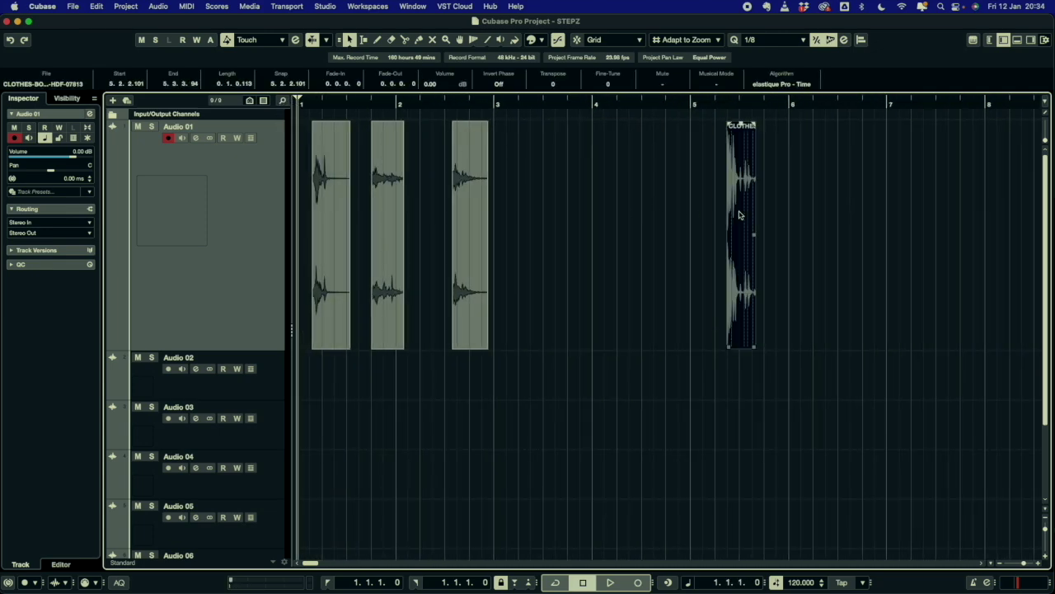
Step: Move the 07813 burst to the middle of bar 3 and the 07818 burst to 4.1.4.46
{"action": "left_click_drag", "start_coordinate": [718, 218], "coordinate": [549, 233]}
{"action": "left_click", "coordinate": [918, 279]}
{"action": "left_click_drag", "start_coordinate": [919, 278], "coordinate": [1031, 253]}
{"action": "left_click", "coordinate": [742, 211]}
{"action": "left_click_drag", "start_coordinate": [860, 239], "coordinate": [383, 239]}
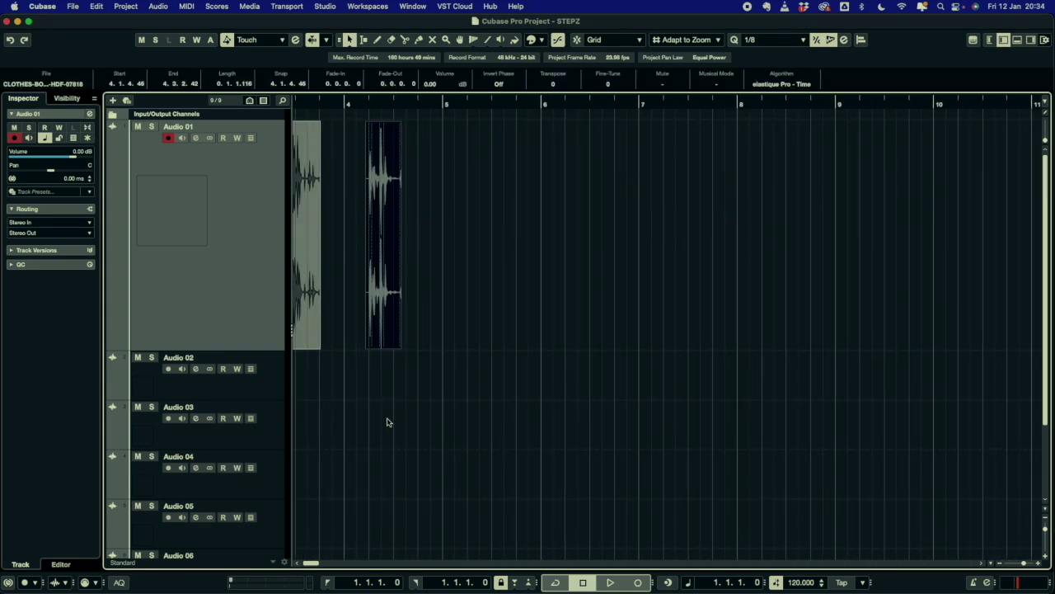
{"action": "left_click", "coordinate": [386, 422]}
{"action": "scroll", "coordinate": [386, 421], "scroll_direction": "left", "scroll_amount": 5}
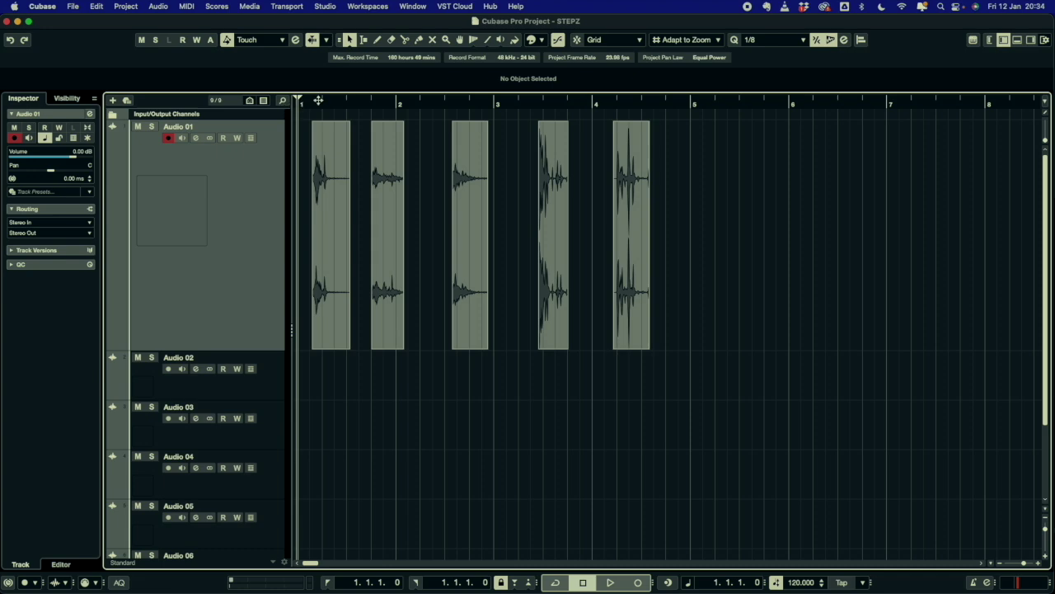
Step: Play back the five clips and trim the starts of the last two to 3.2.4.57 and 4.2.2.64
{"action": "key", "text": "space"}
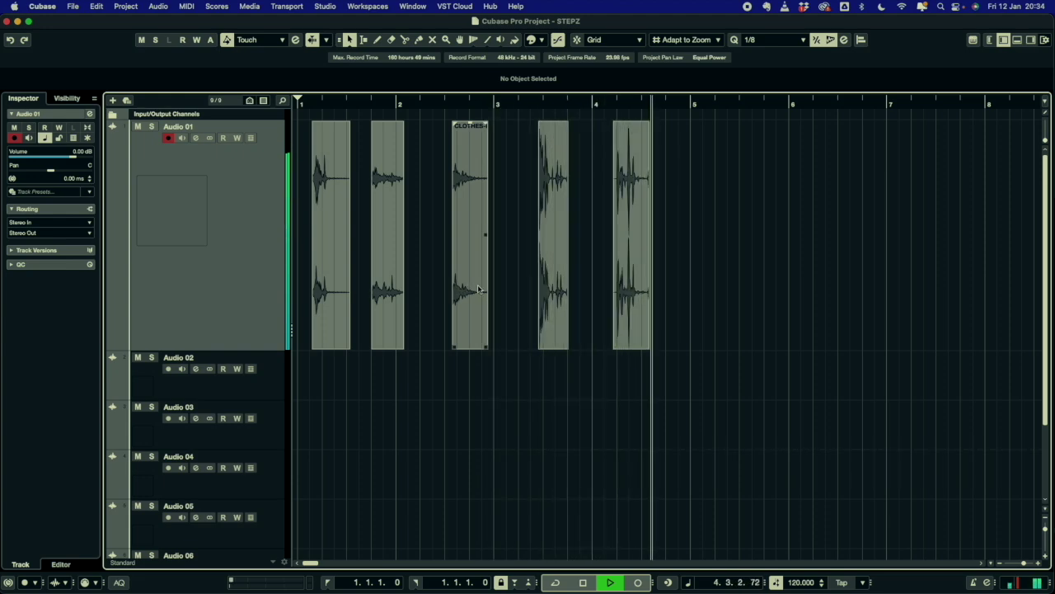
{"action": "key", "text": "space"}
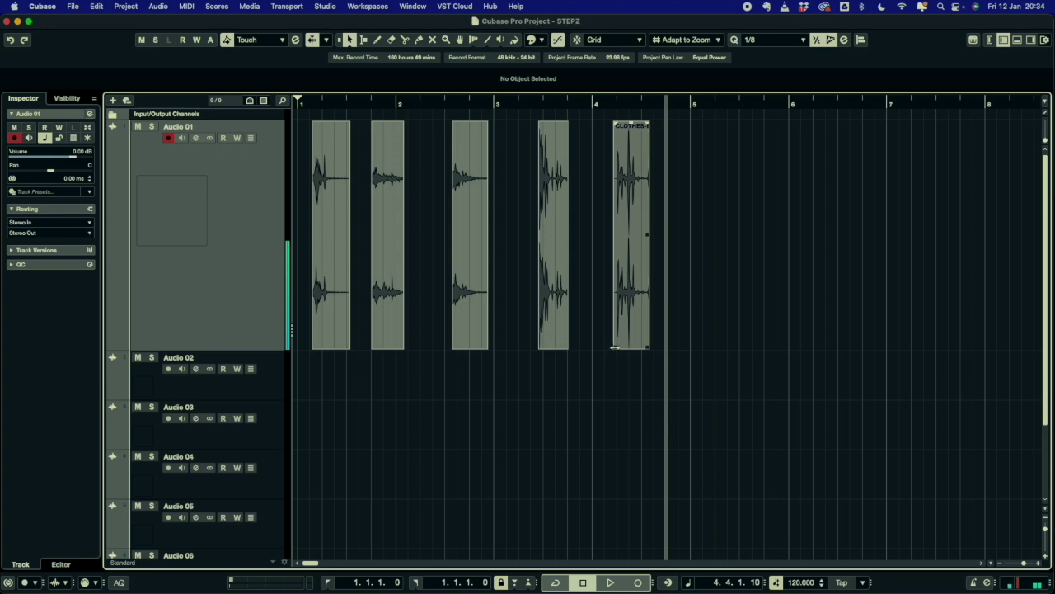
{"action": "left_click_drag", "start_coordinate": [614, 347], "coordinate": [627, 347]}
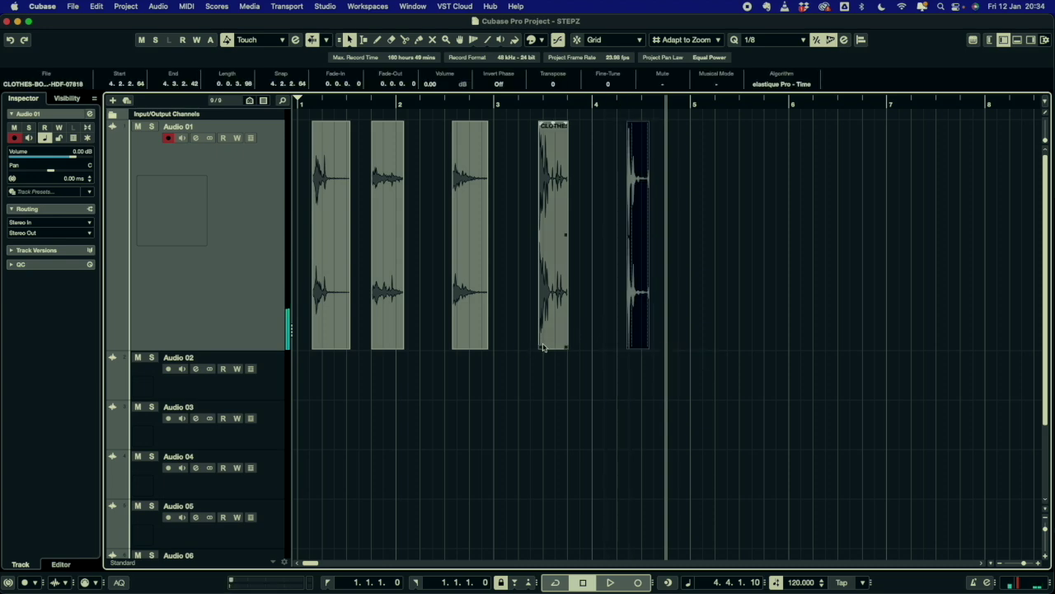
{"action": "left_click_drag", "start_coordinate": [542, 347], "coordinate": [542, 348]}
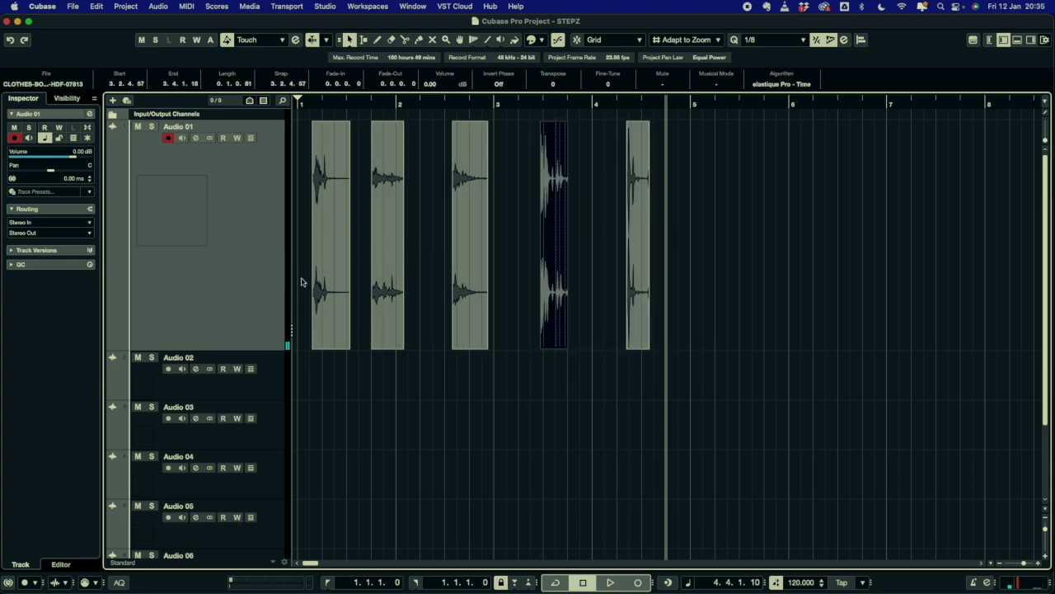
Step: Equalize Audio 01: cut 6.5 dB at 153 Hz, boost 3.9 dB at 706.1 Hz and cut highs 9.2 dB from 1842 Hz
{"action": "left_click", "coordinate": [196, 137]}
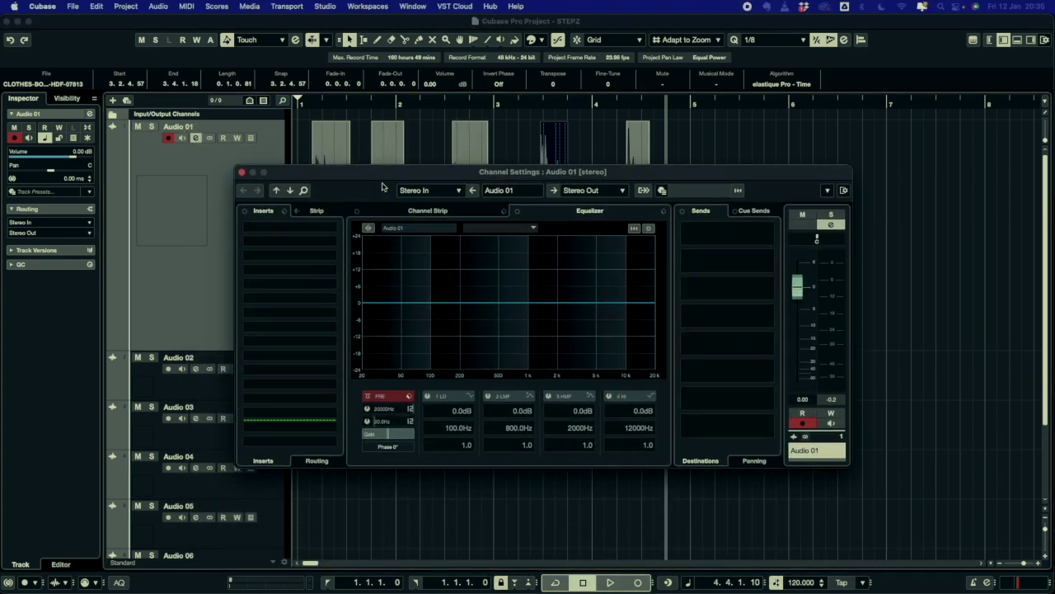
{"action": "left_click_drag", "start_coordinate": [651, 303], "coordinate": [512, 292]}
{"action": "left_click_drag", "start_coordinate": [450, 316], "coordinate": [449, 321]}
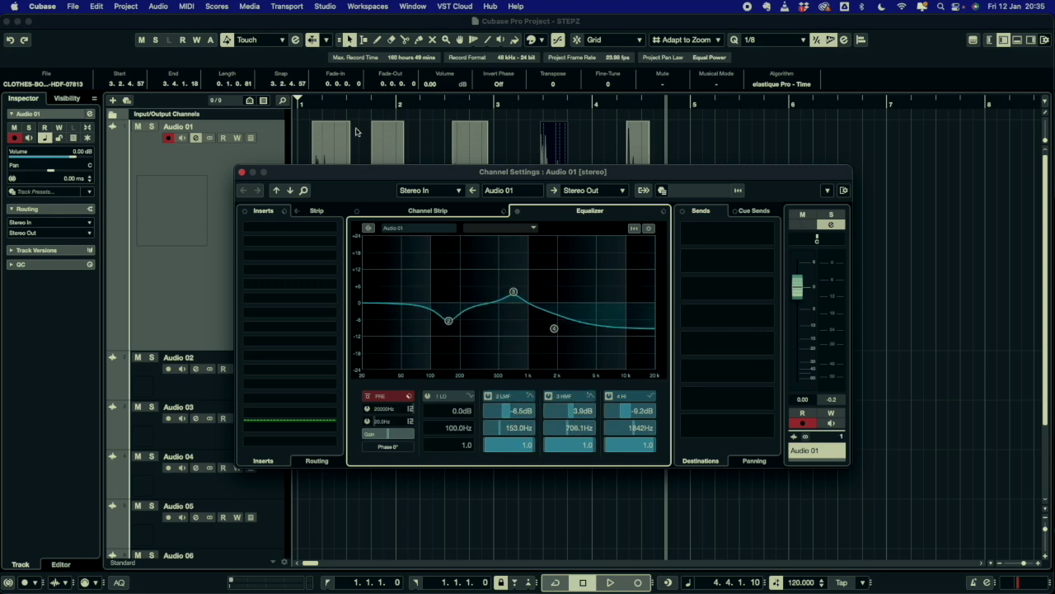
Step: Leave the channel settings and play the equalized clips from bar 1
{"action": "left_click", "coordinate": [324, 104]}
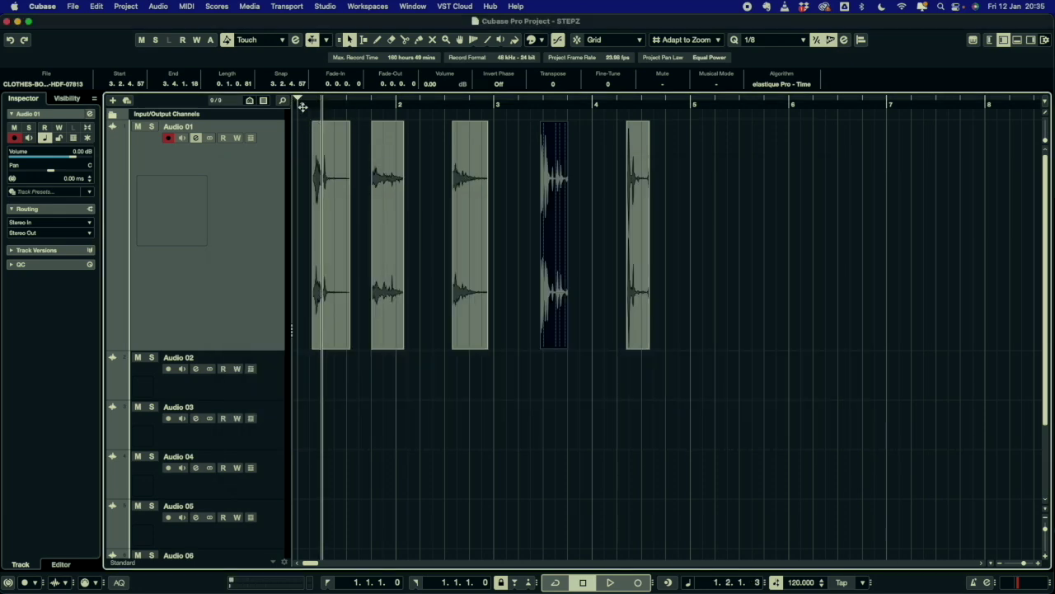
{"action": "left_click", "coordinate": [300, 104]}
{"action": "key", "text": "space"}
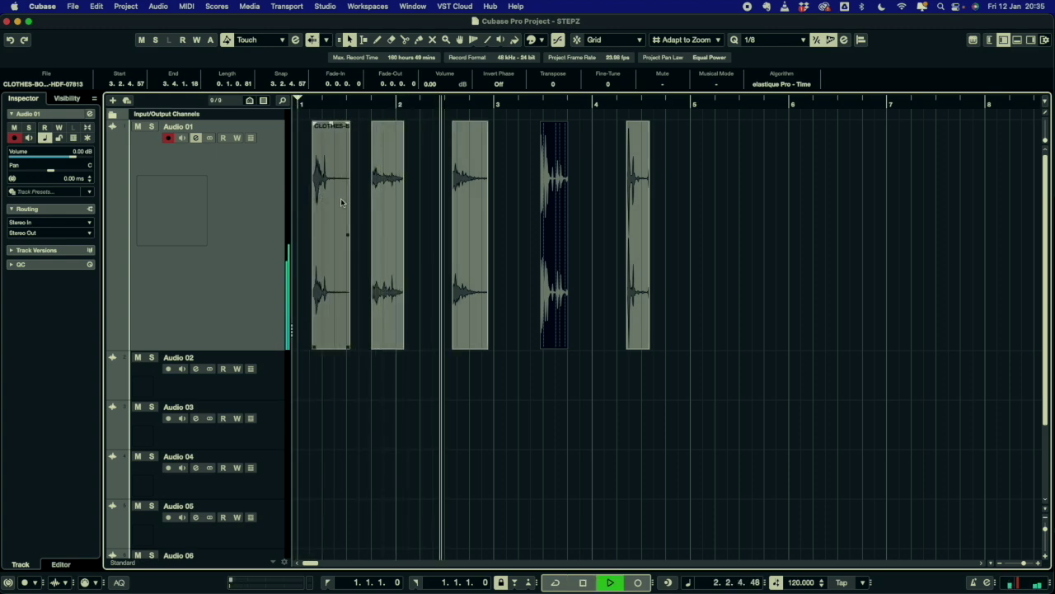
Step: Audition the last two clips and shorten the fourth clip so it ends at 3.3.2.110
{"action": "key", "text": "space"}
{"action": "key", "text": "space"}
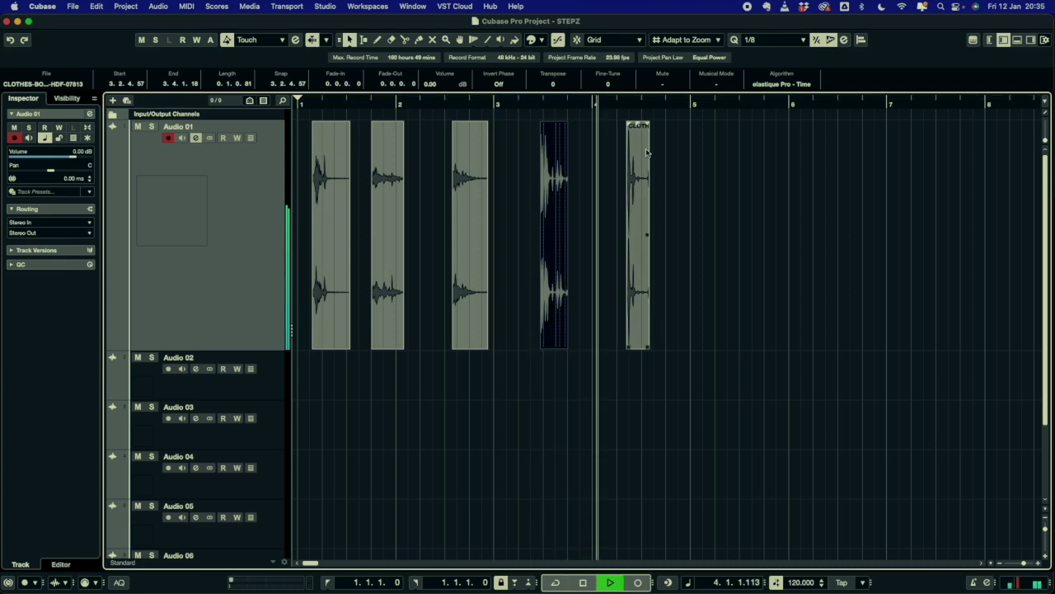
{"action": "key", "text": "space"}
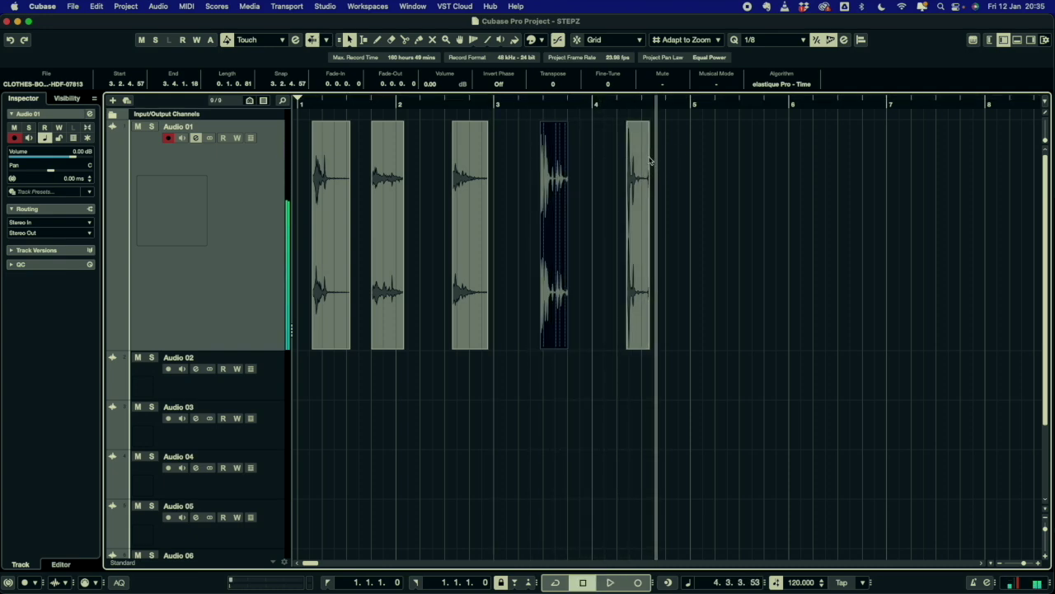
{"action": "left_click", "coordinate": [541, 102]}
{"action": "key", "text": "space"}
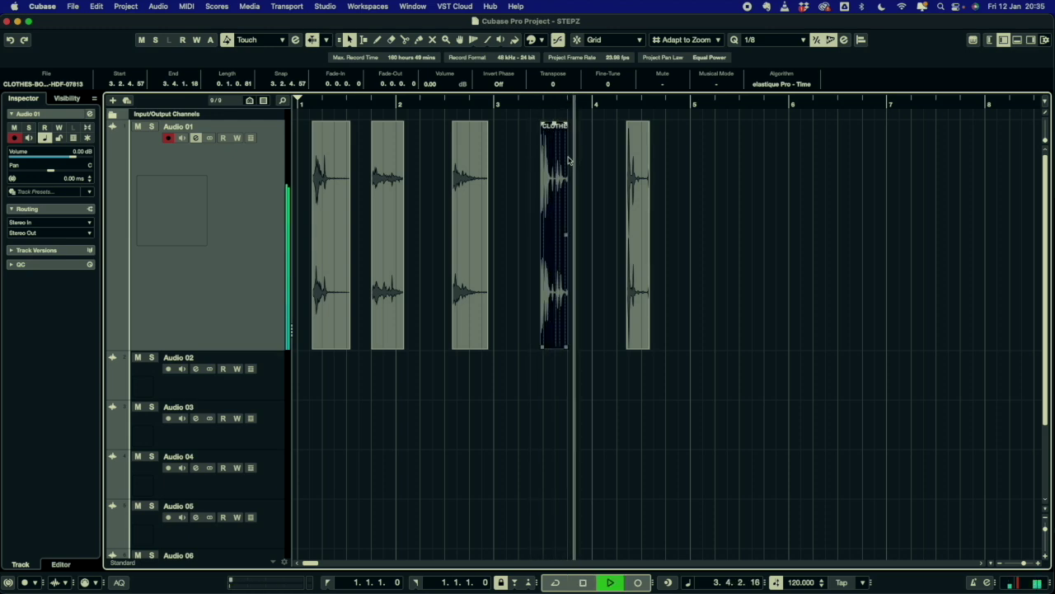
{"action": "scroll", "coordinate": [575, 168], "scroll_direction": "up", "scroll_amount": 5}
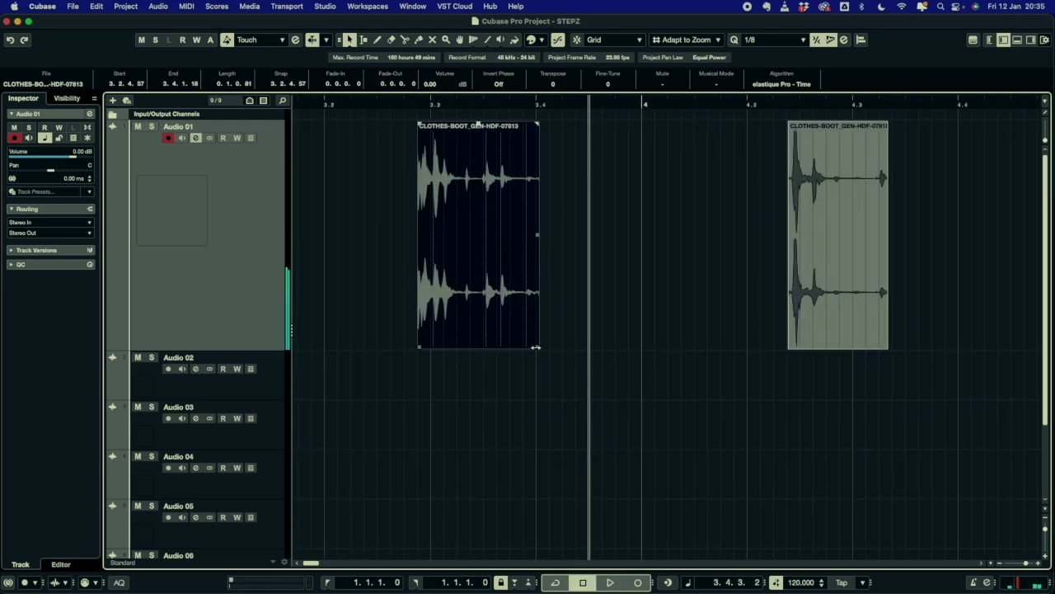
{"action": "left_click_drag", "start_coordinate": [536, 347], "coordinate": [481, 347]}
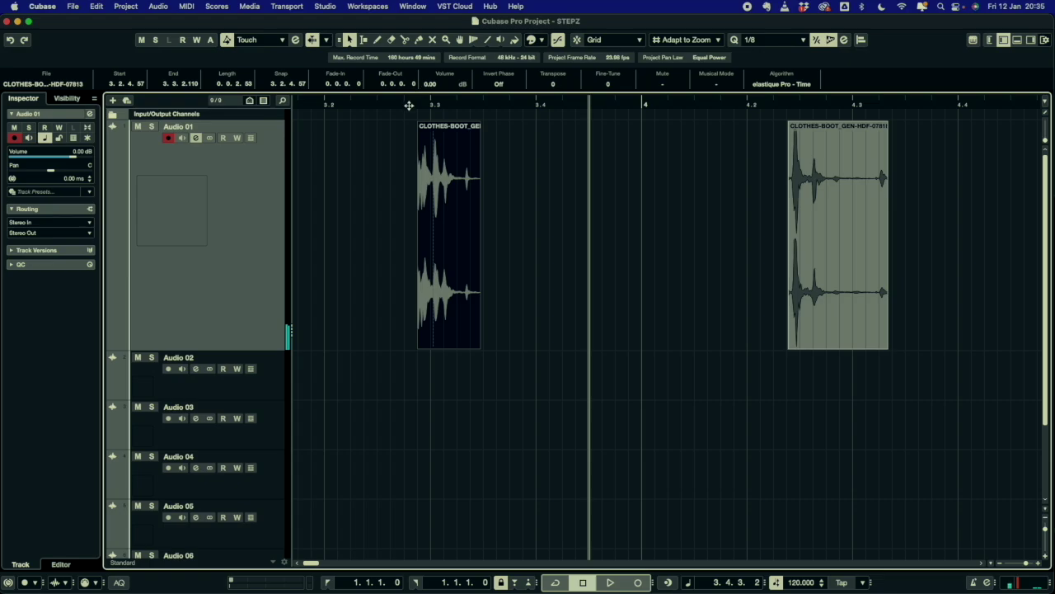
Step: Audition the shortened fourth clip and the third clip, starting just before each one
{"action": "left_click", "coordinate": [409, 106]}
{"action": "key", "text": "space"}
{"action": "key", "text": "space"}
{"action": "left_click_drag", "start_coordinate": [431, 387], "coordinate": [254, 398]}
{"action": "left_click", "coordinate": [729, 106]}
{"action": "key", "text": "space"}
{"action": "key", "text": "space"}
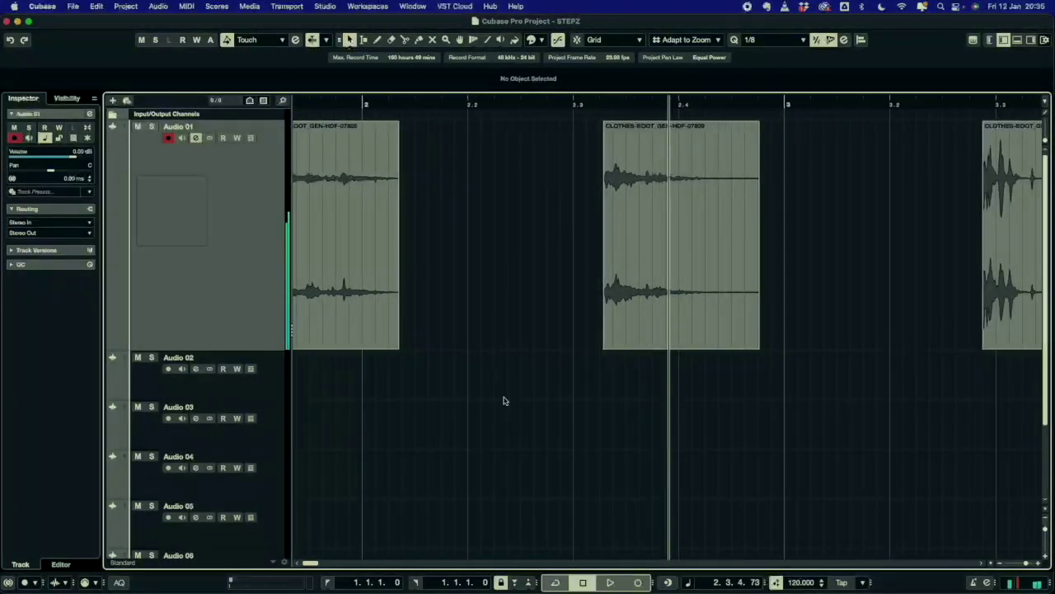
Step: Play back the first two clips on Audio 01 from just before the first clip
{"action": "left_click_drag", "start_coordinate": [503, 401], "coordinate": [266, 429]}
{"action": "key", "text": "g"}
{"action": "key", "text": "g"}
{"action": "key", "text": "g"}
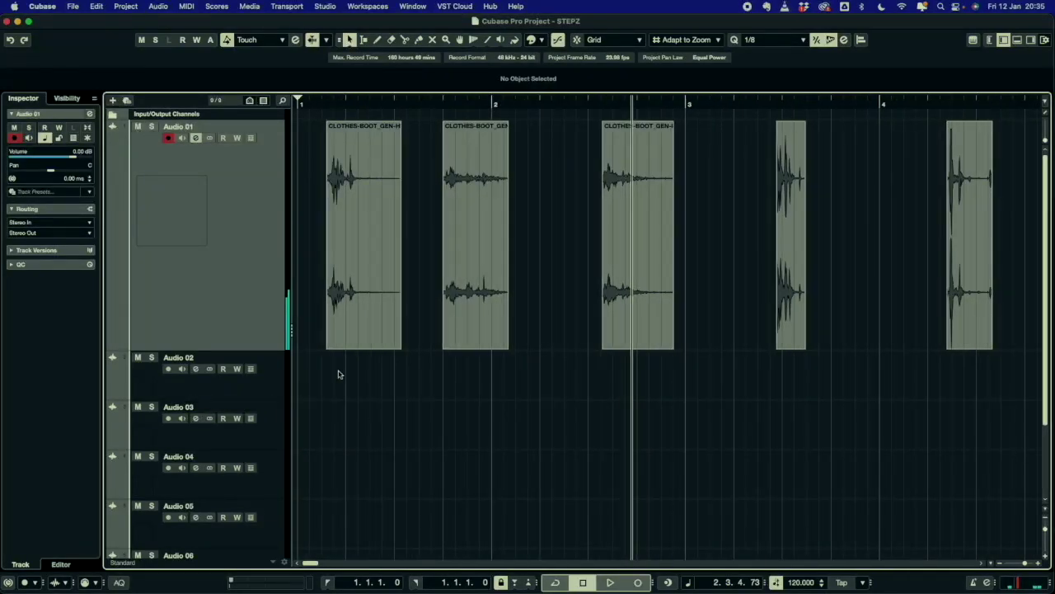
{"action": "left_click", "coordinate": [325, 104]}
{"action": "key", "text": "space"}
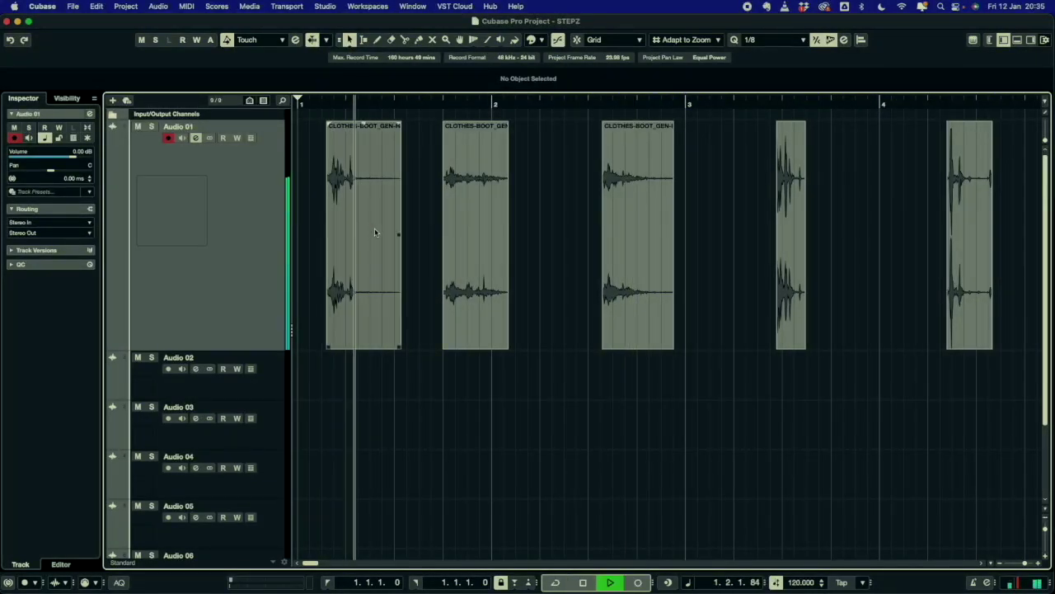
{"action": "key", "text": "space"}
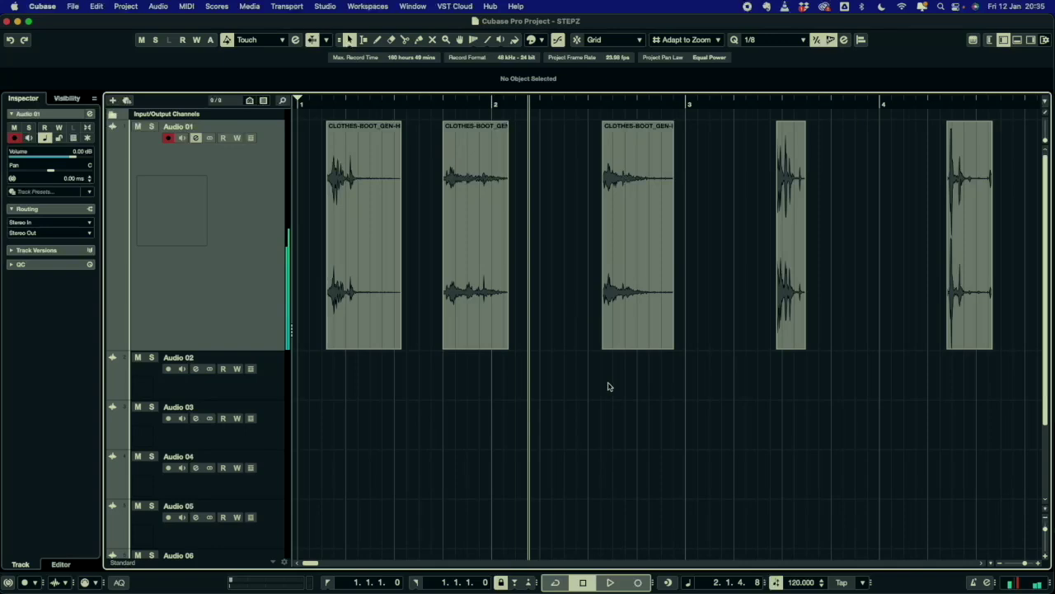
Step: Delete the first three clips and move the remaining two earlier together, starting the first at 1.2.1.91
{"action": "left_click_drag", "start_coordinate": [652, 401], "coordinate": [334, 328]}
{"action": "key", "text": "Delete"}
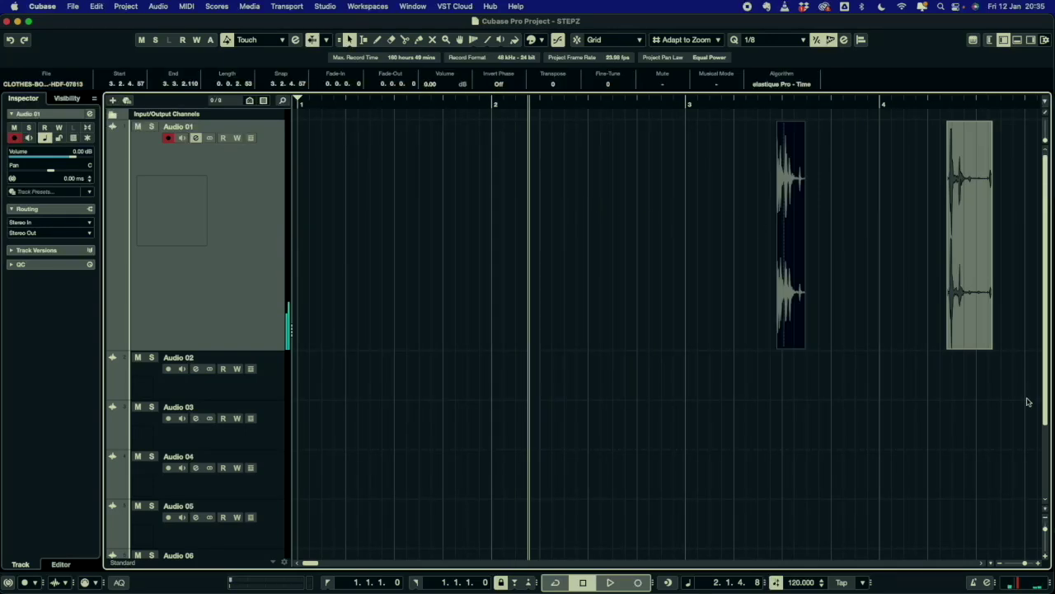
{"action": "left_click_drag", "start_coordinate": [1027, 401], "coordinate": [371, 155]}
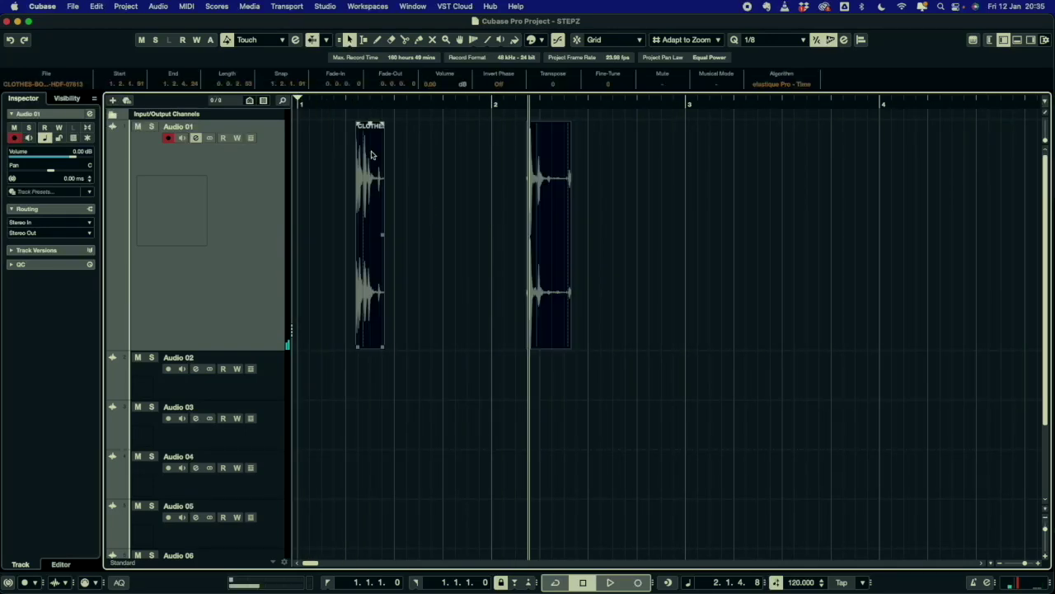
Step: Play the two remaining clips and lower the Audio 01 channel volume to -9.51 dB
{"action": "key", "text": "space"}
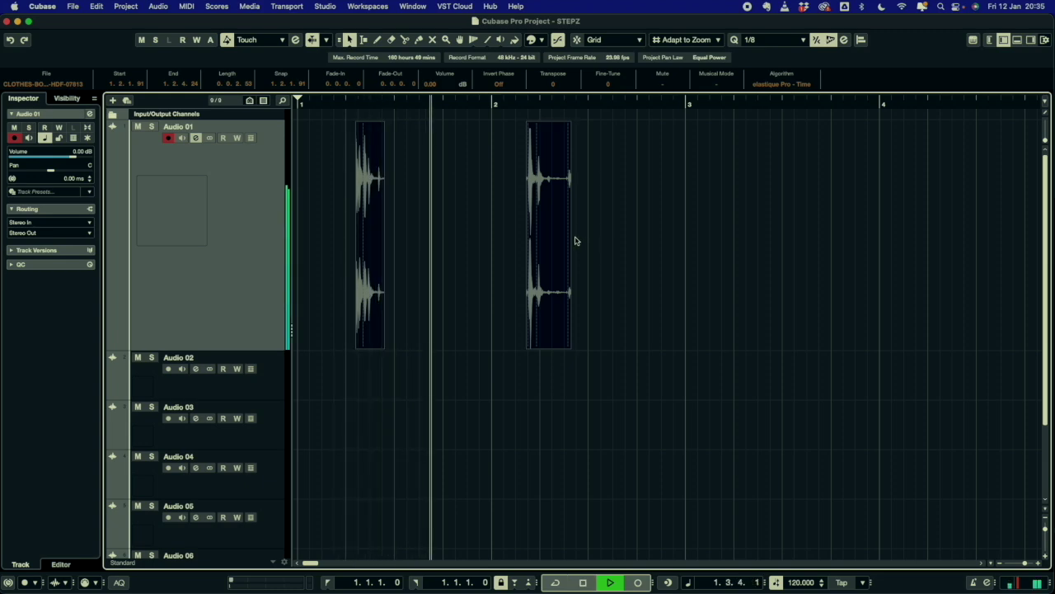
{"action": "key", "text": "space"}
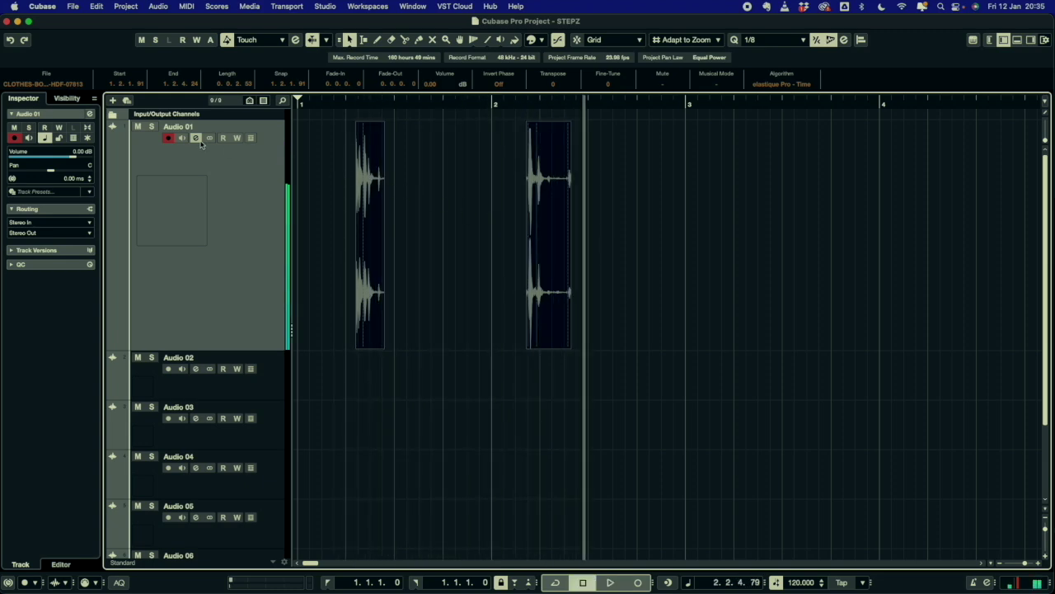
{"action": "left_click", "coordinate": [195, 139]}
{"action": "left_click_drag", "start_coordinate": [808, 284], "coordinate": [810, 326]}
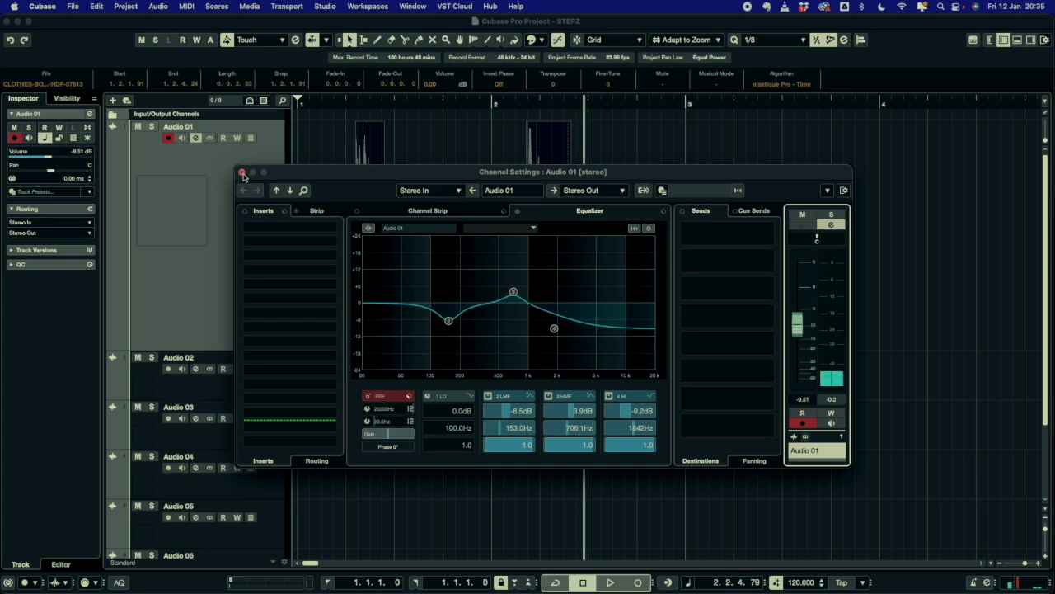
{"action": "left_click", "coordinate": [242, 172]}
Step: Play back both clips at the reduced channel volume, starting before the first one
{"action": "left_click", "coordinate": [348, 104]}
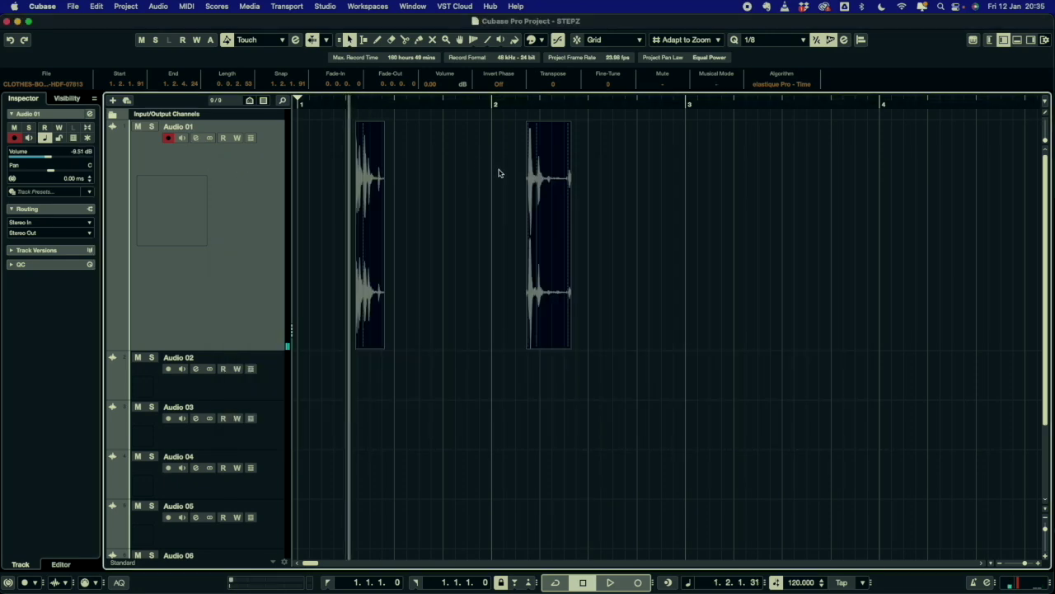
{"action": "left_click", "coordinate": [351, 126]}
{"action": "left_click", "coordinate": [330, 102]}
{"action": "key", "text": "space"}
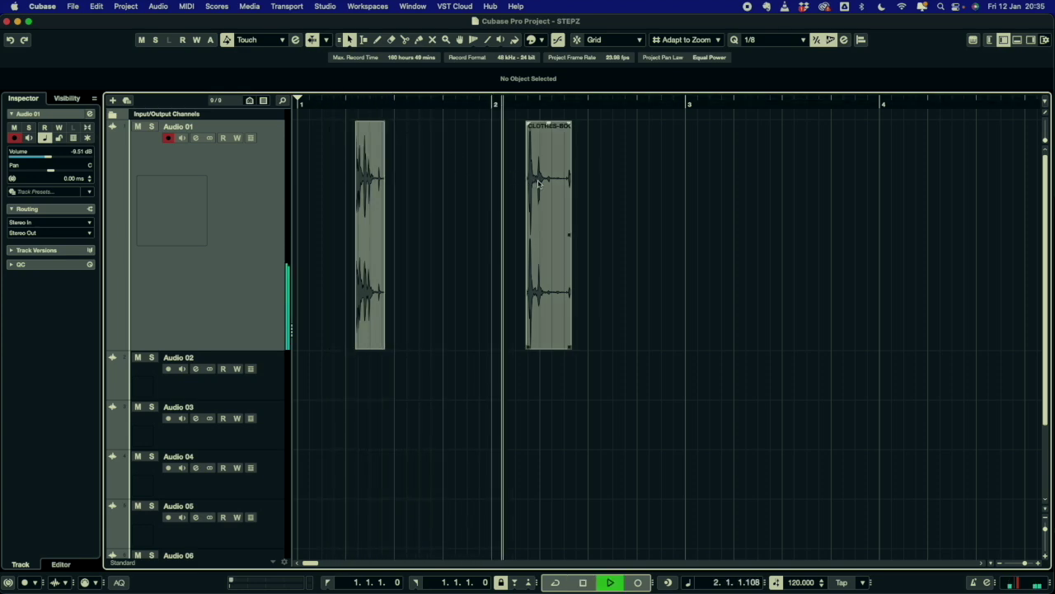
{"action": "key", "text": "space"}
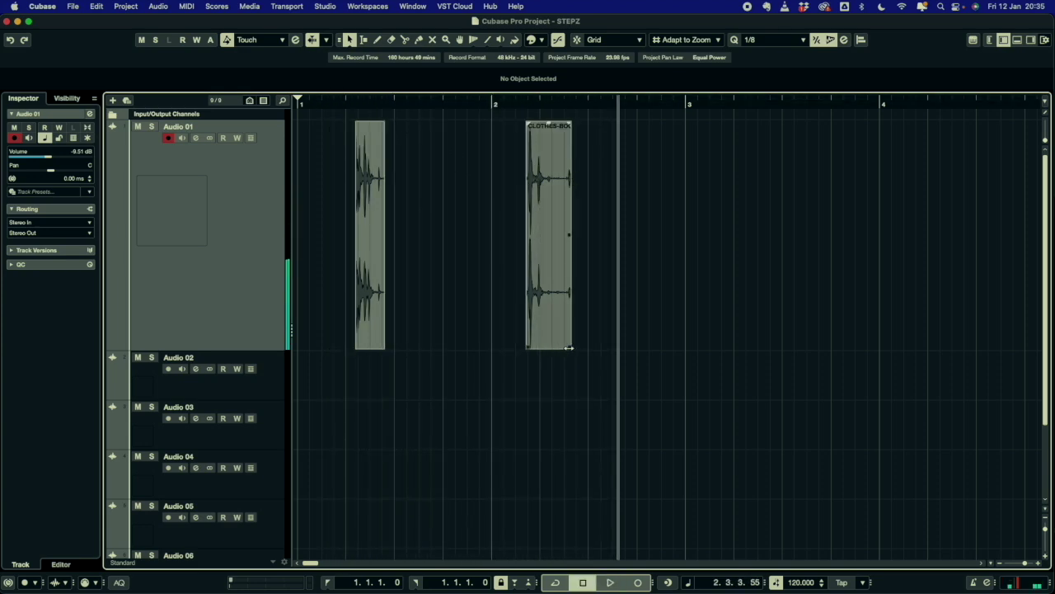
Step: Trim the 07818 clip's end to 2.2.3.19, fade it out over 0.0.1.54, and fade out the 07813 clip over 0.0.0.71
{"action": "left_click_drag", "start_coordinate": [569, 347], "coordinate": [564, 348]}
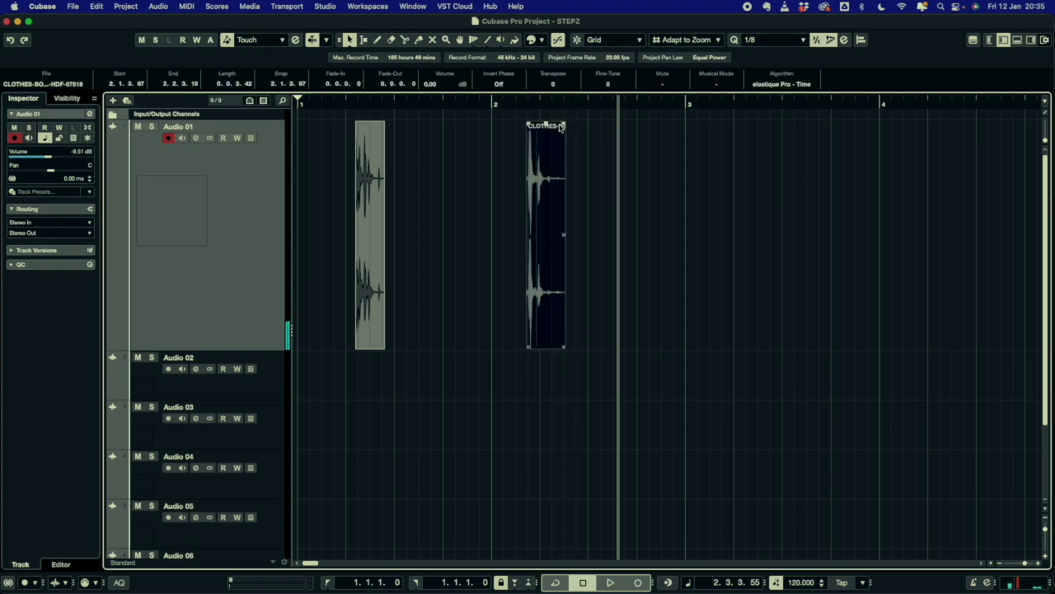
{"action": "left_click_drag", "start_coordinate": [566, 124], "coordinate": [549, 123]}
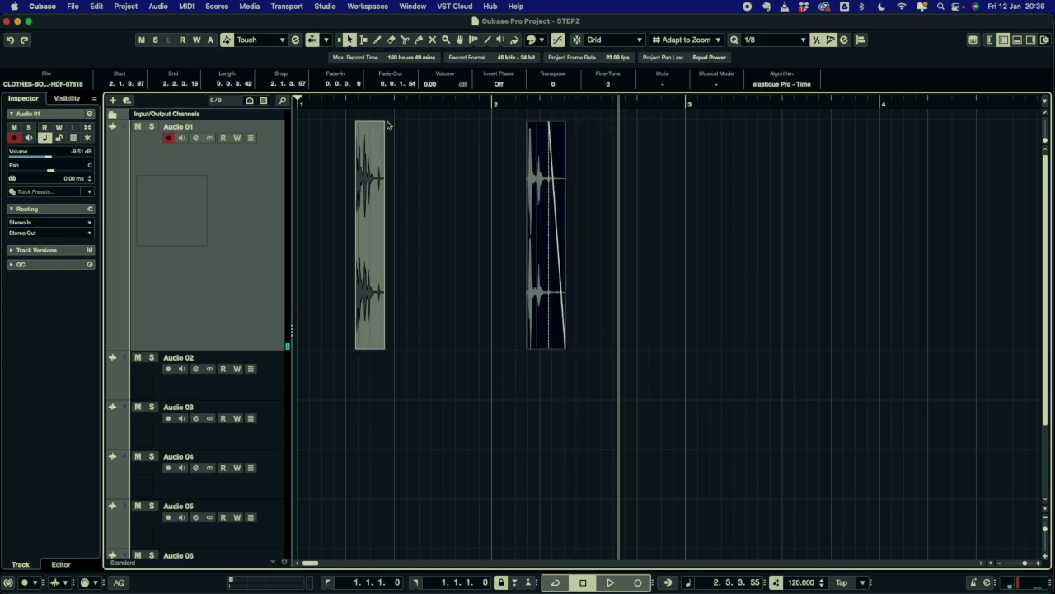
{"action": "left_click", "coordinate": [374, 126]}
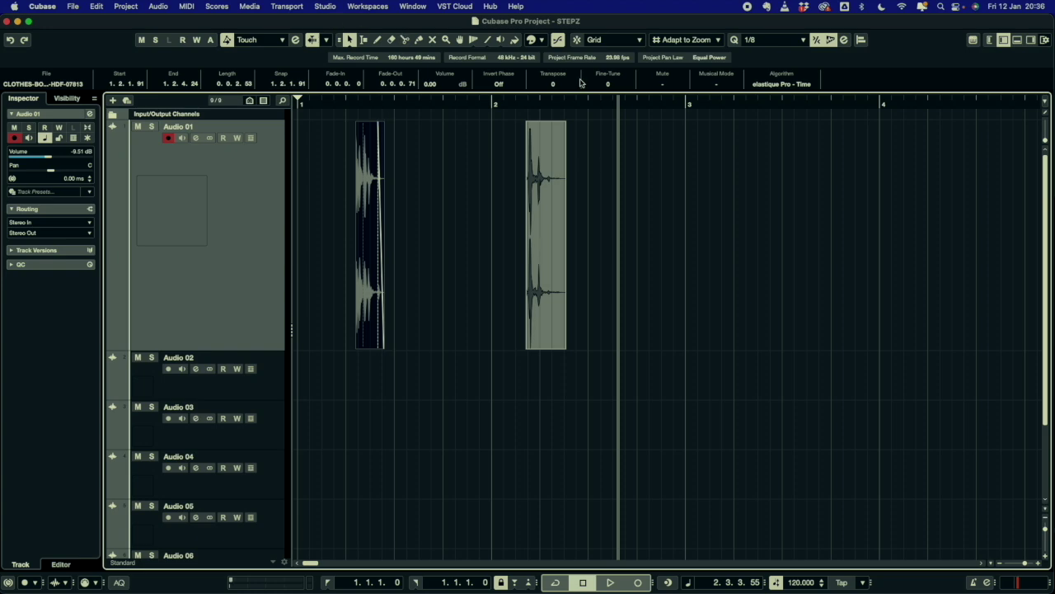
Step: Move both faded clips earlier together so the first starts at 1.1.3.80, and play them back
{"action": "left_click", "coordinate": [641, 171]}
{"action": "left_click_drag", "start_coordinate": [664, 302], "coordinate": [347, 216]}
{"action": "left_click", "coordinate": [320, 105]}
{"action": "key", "text": "space"}
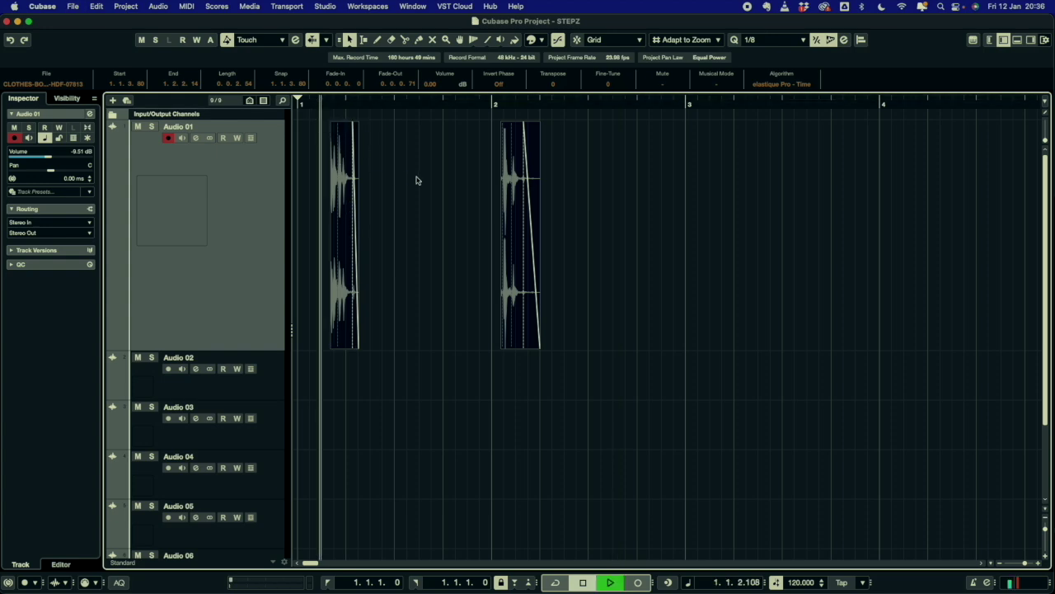
{"action": "key", "text": "space"}
Step: Move the 07818 clip closer to the first clip, just past the middle of bar 1
{"action": "left_click", "coordinate": [610, 253]}
{"action": "left_click_drag", "start_coordinate": [515, 224], "coordinate": [432, 225]}
{"action": "left_click", "coordinate": [522, 267]}
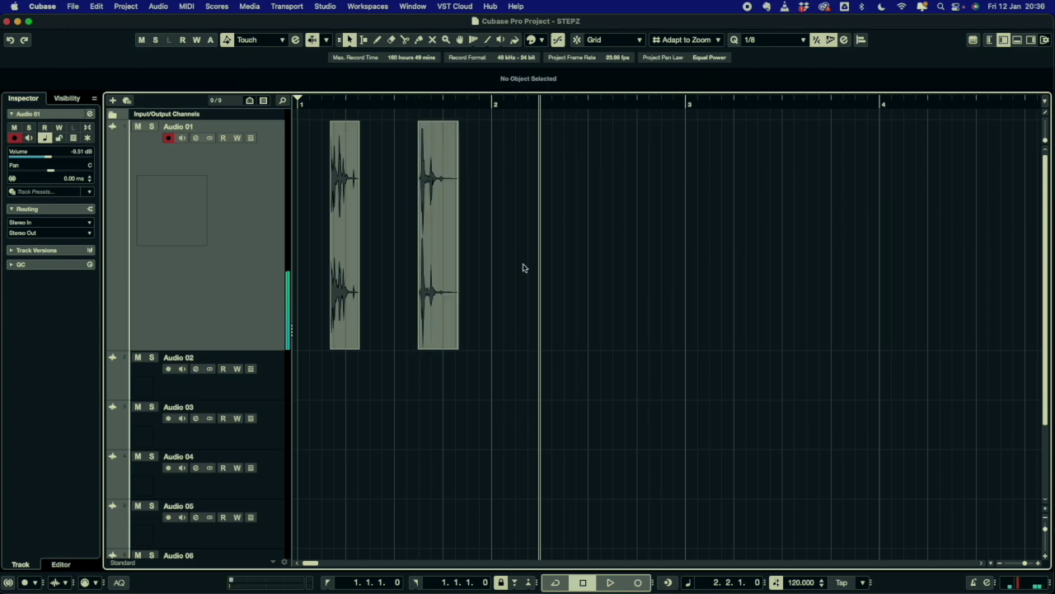
Step: Add the BOOT_GRASS_MED WALK_KMR81.R recording to Audio 01 at 2.1.2.10
{"action": "left_click", "coordinate": [556, 106]}
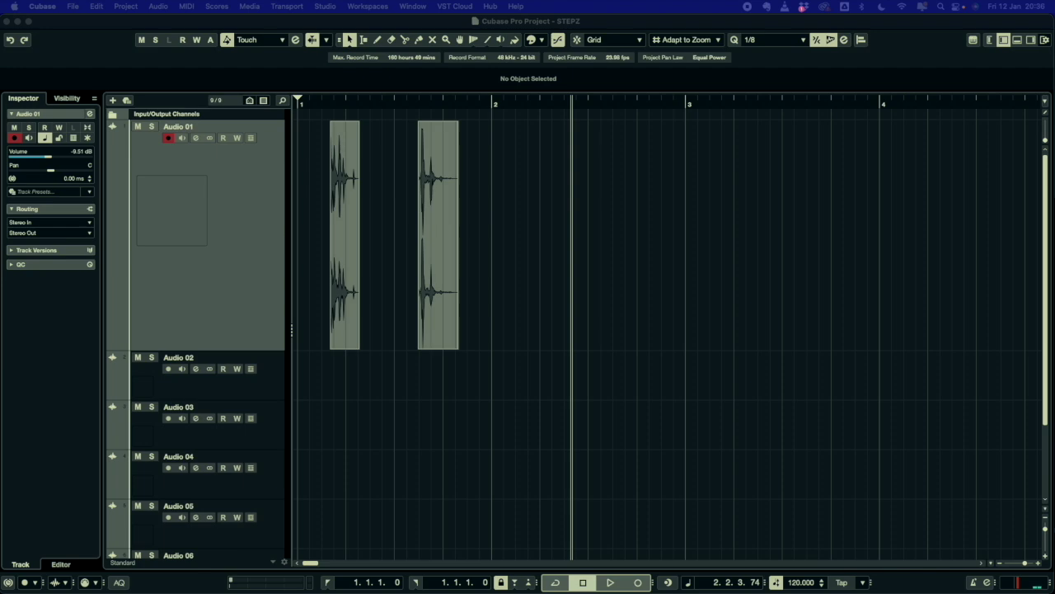
{"action": "mouse_move", "coordinate": [592, 193]}
{"action": "left_mouse_down"}
{"action": "mouse_move", "coordinate": [620, 217]}
{"action": "mouse_move", "coordinate": [601, 205]}
{"action": "mouse_move", "coordinate": [588, 212]}
{"action": "left_mouse_up"}
{"action": "right_click", "coordinate": [588, 212]}
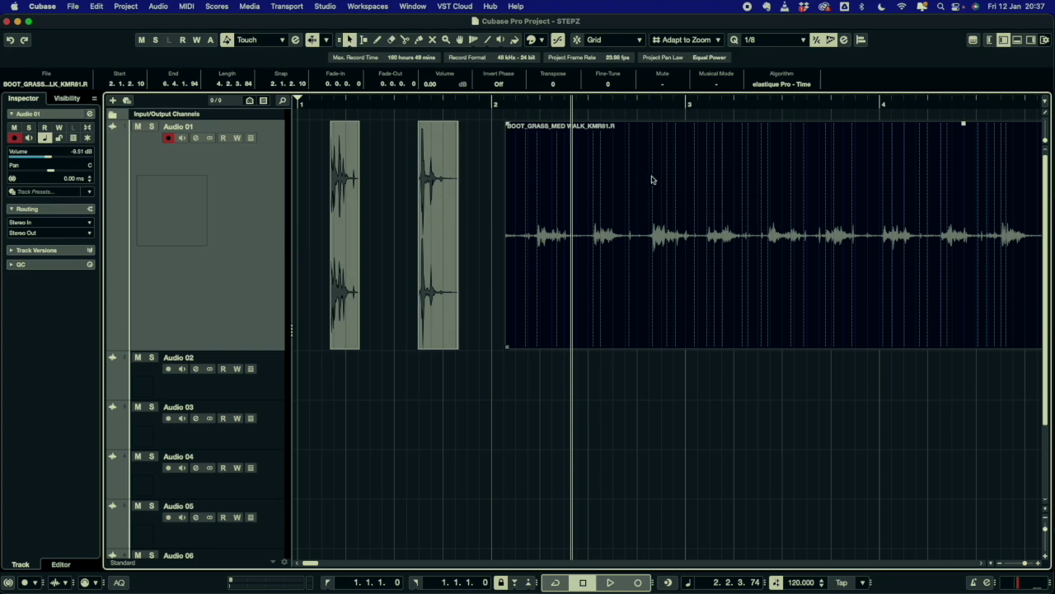
Step: Raise the boot-on-grass clip's volume to 6.38 dB
{"action": "key", "text": "g"}
{"action": "key", "text": "g"}
{"action": "left_click_drag", "start_coordinate": [630, 124], "coordinate": [607, 4]}
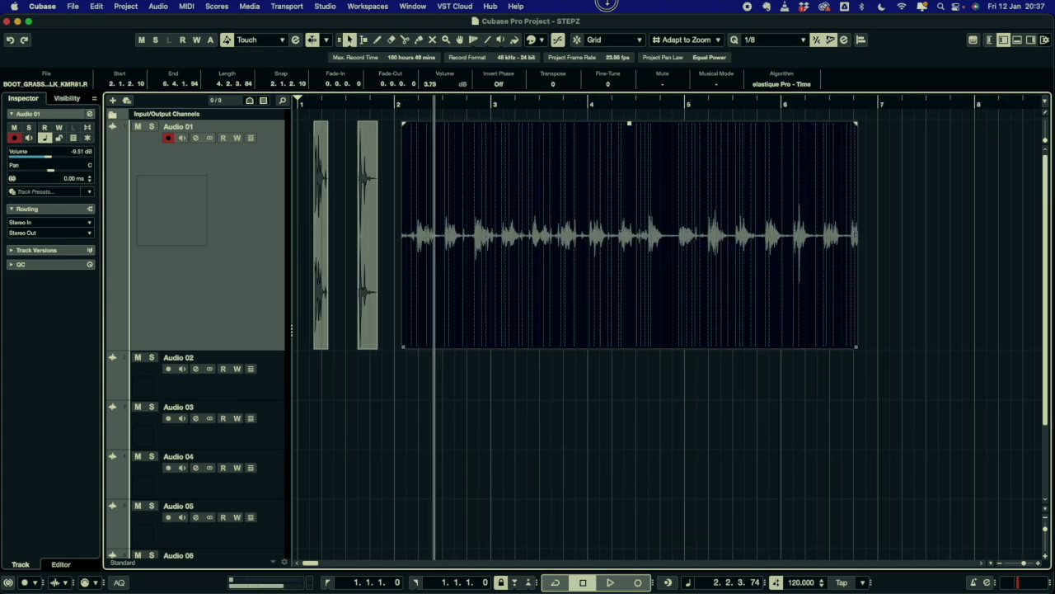
{"action": "left_click_drag", "start_coordinate": [629, 126], "coordinate": [612, 4]}
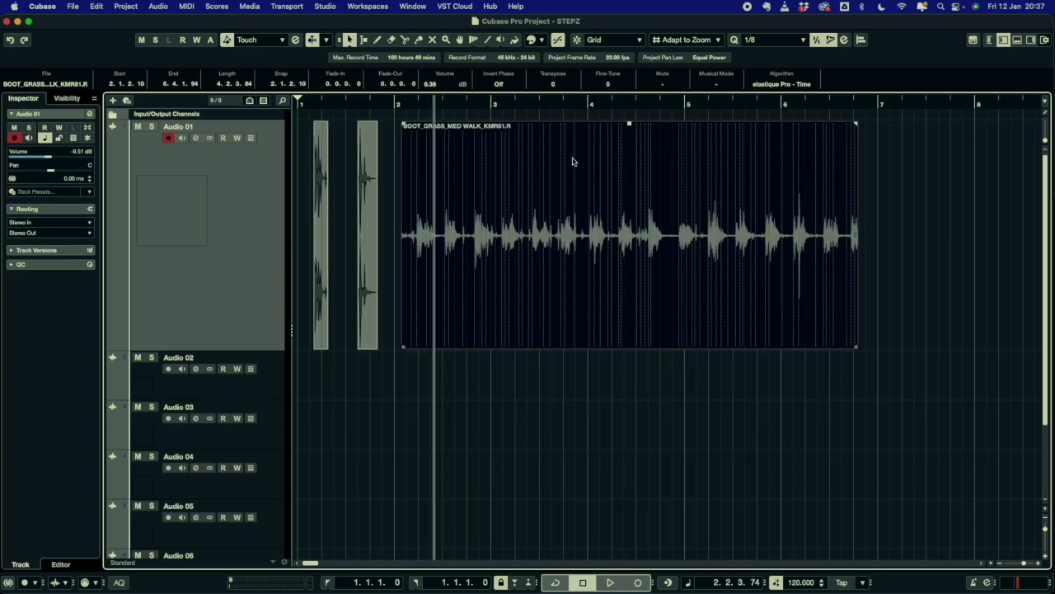
Step: Normalize the boot-on-grass clip and lower its clip volume to about -3.2 dB
{"action": "right_click", "coordinate": [551, 184]}
{"action": "mouse_move", "coordinate": [600, 207]}
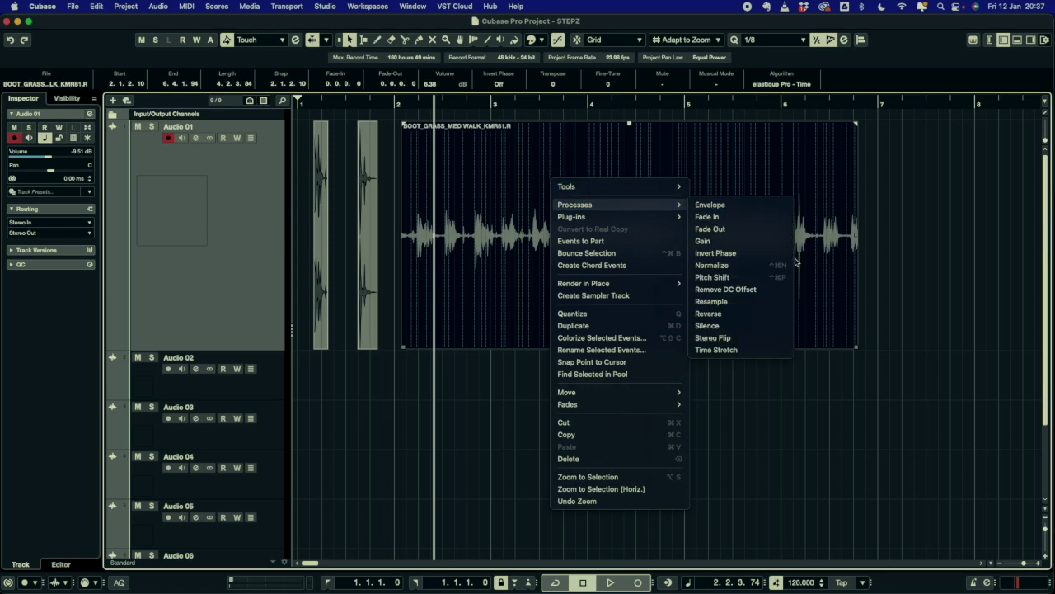
{"action": "left_click", "coordinate": [765, 264]}
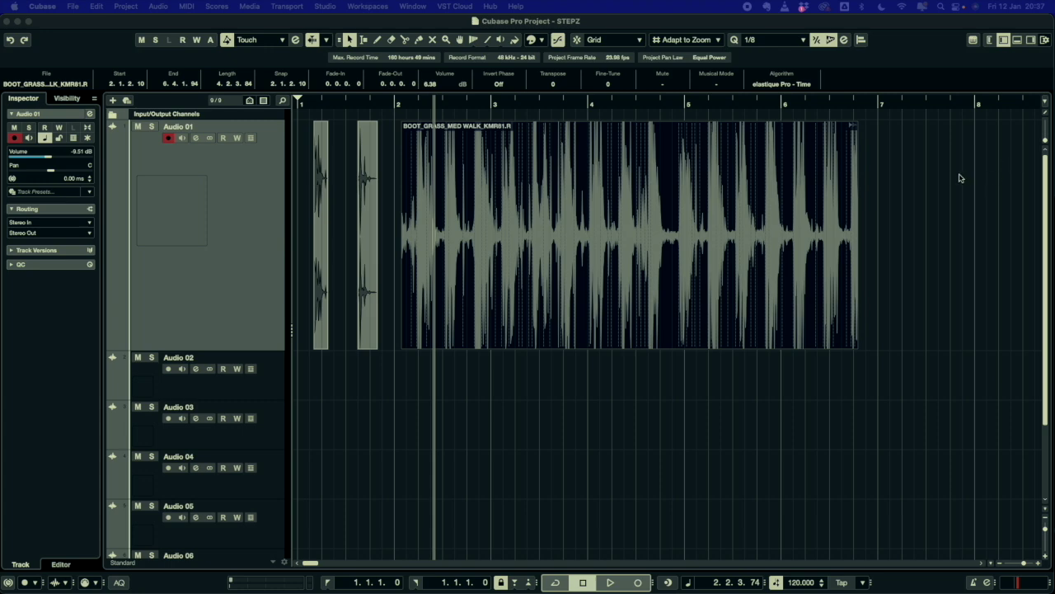
{"action": "left_click_drag", "start_coordinate": [629, 123], "coordinate": [648, 441]}
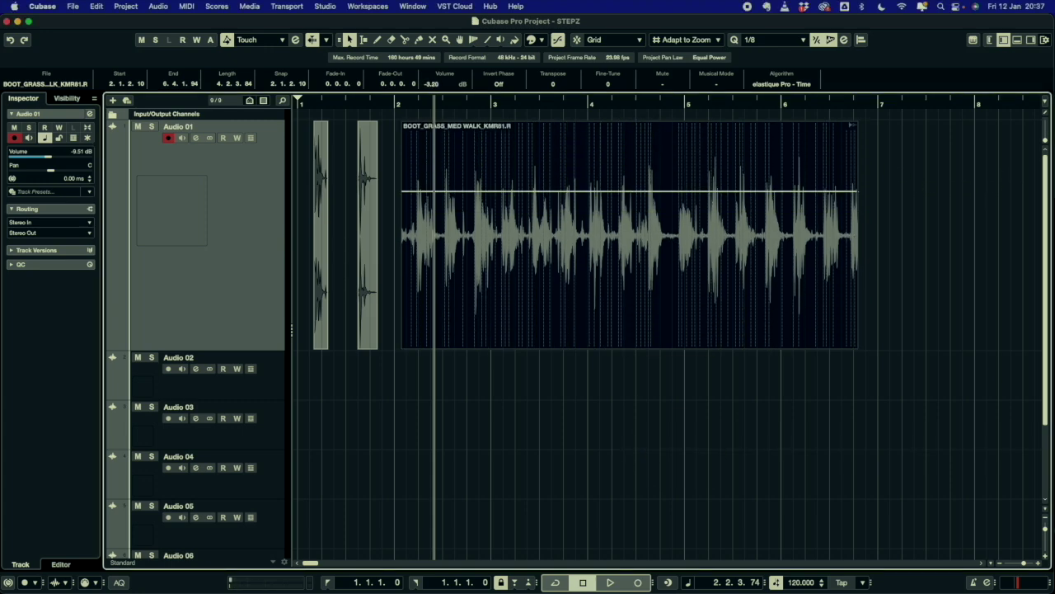
Step: Split the boot-on-grass recording just before each footstep, from early bar 2 up to the cut at about 4.1.1.30
{"action": "scroll", "coordinate": [634, 221], "scroll_direction": "up", "scroll_amount": 3}
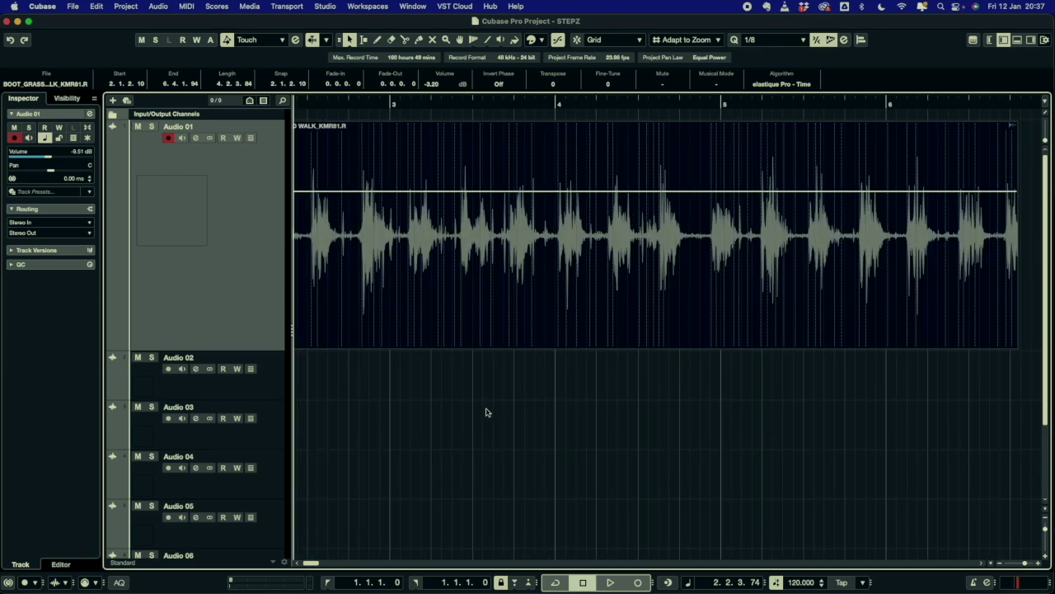
{"action": "left_click_drag", "start_coordinate": [516, 414], "coordinate": [504, 377]}
{"action": "right_click", "coordinate": [560, 390]}
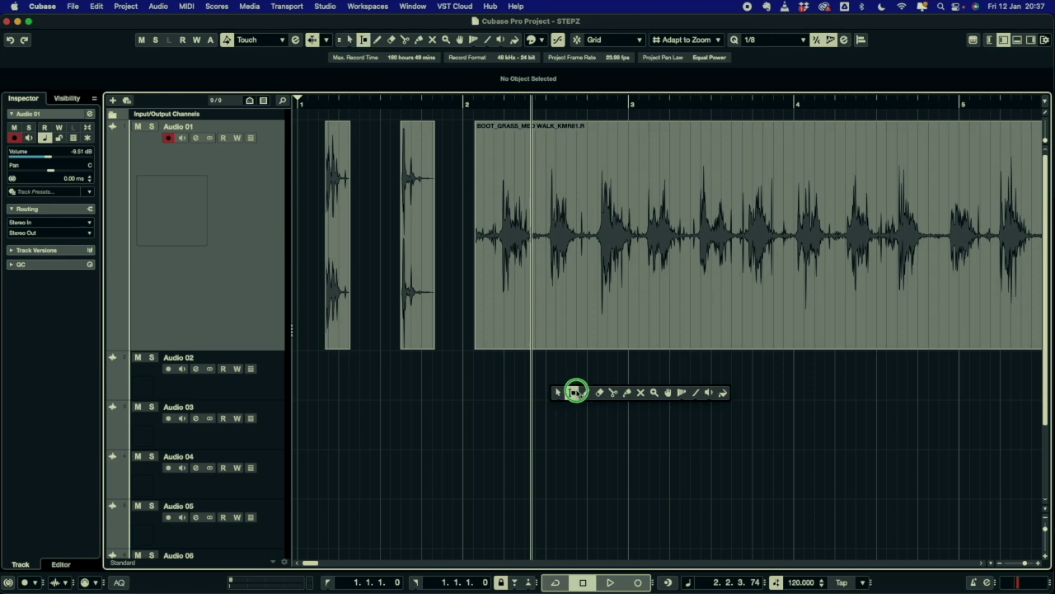
{"action": "left_click", "coordinate": [608, 392]}
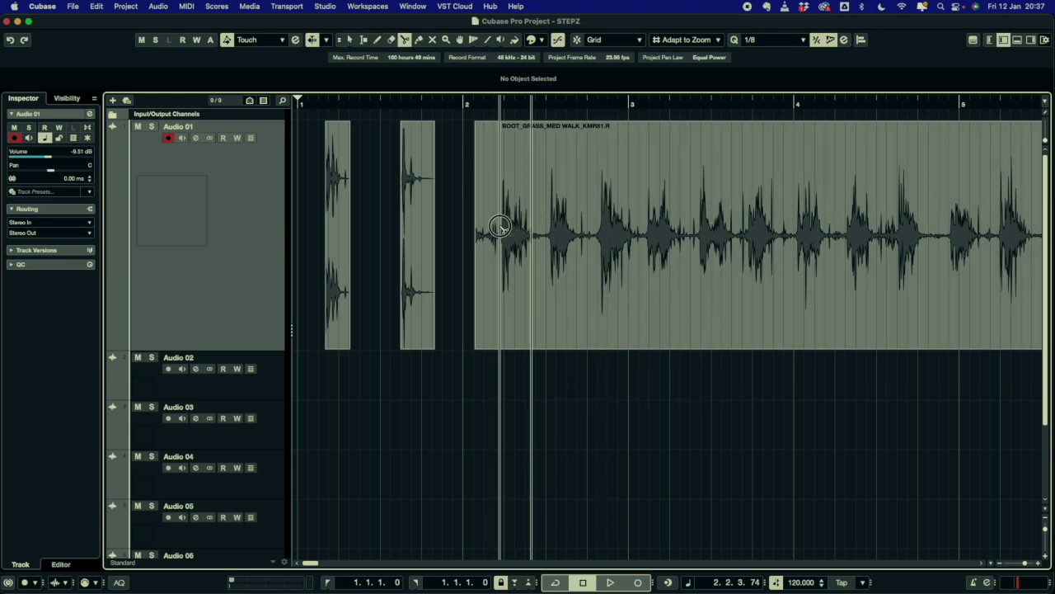
{"action": "left_click", "coordinate": [549, 241]}
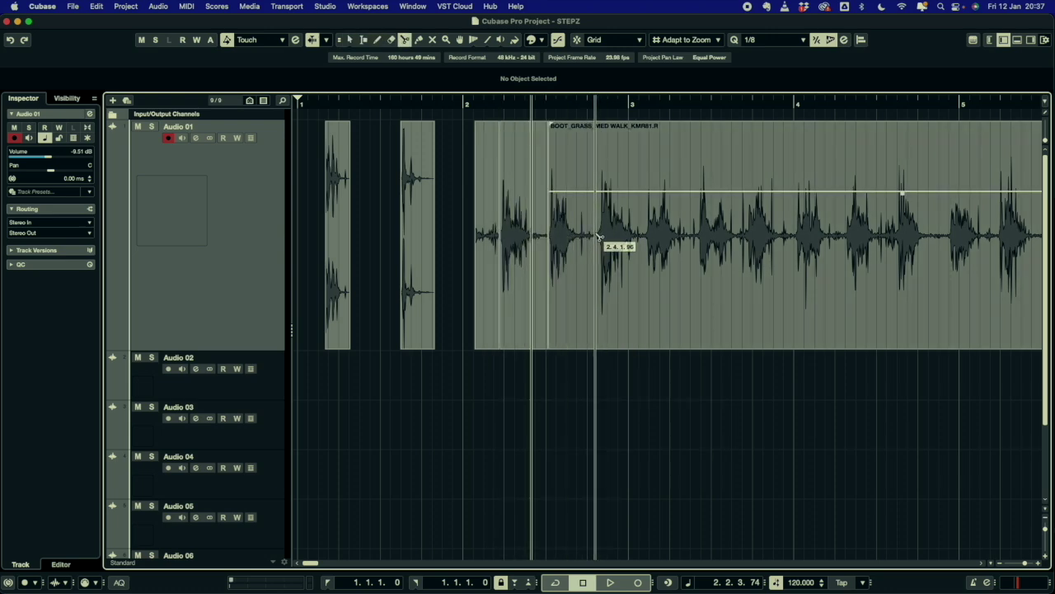
{"action": "left_click", "coordinate": [598, 247]}
{"action": "left_click", "coordinate": [644, 247]}
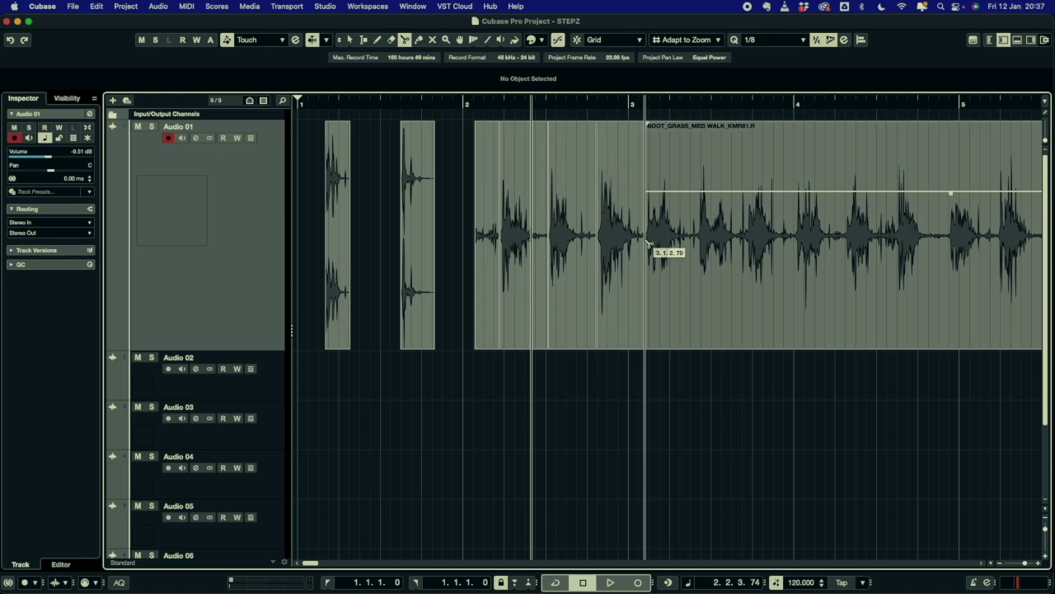
{"action": "left_click", "coordinate": [698, 244]}
{"action": "left_click", "coordinate": [746, 247]}
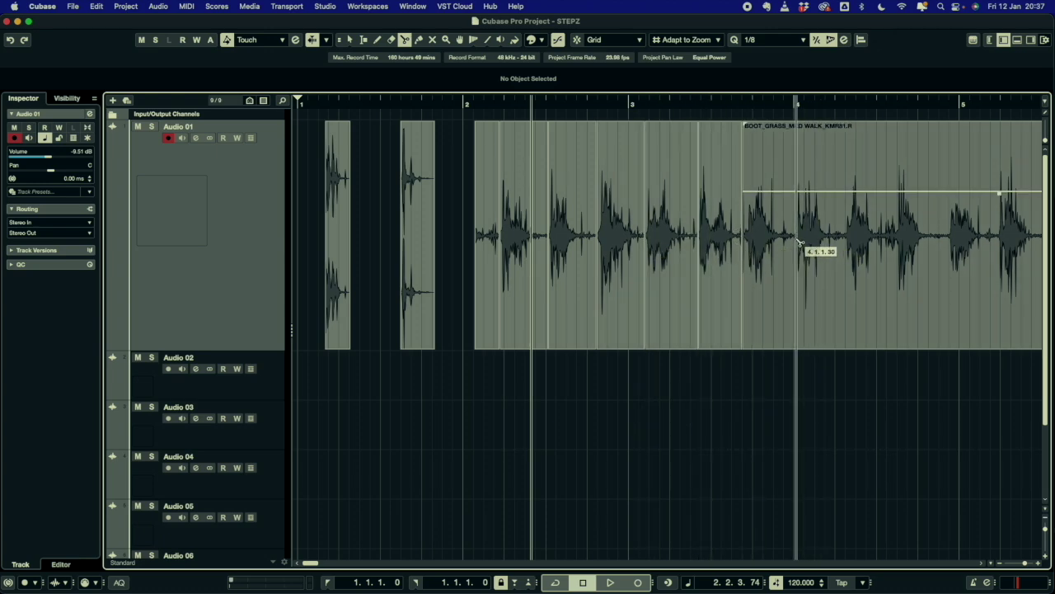
{"action": "left_click", "coordinate": [795, 248]}
Step: Delete the grass recording beyond bar 4 and its short leading fragment, and move the first footstep slice to 2.1.2.51
{"action": "right_click", "coordinate": [826, 245]}
{"action": "left_click", "coordinate": [827, 245]}
{"action": "left_click", "coordinate": [827, 247]}
{"action": "key", "text": "Delete"}
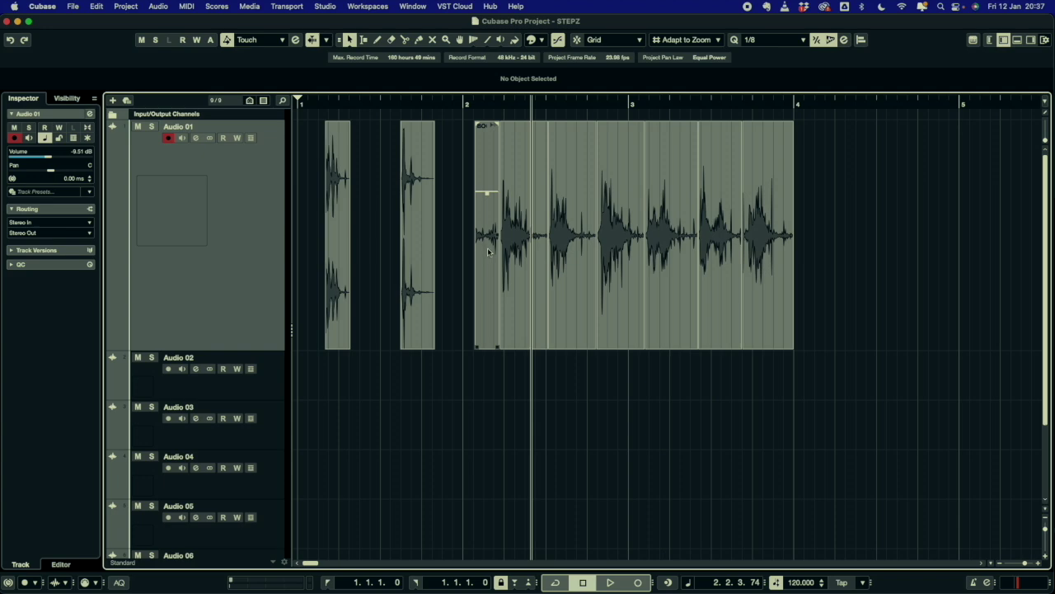
{"action": "left_click_drag", "start_coordinate": [477, 253], "coordinate": [508, 245]}
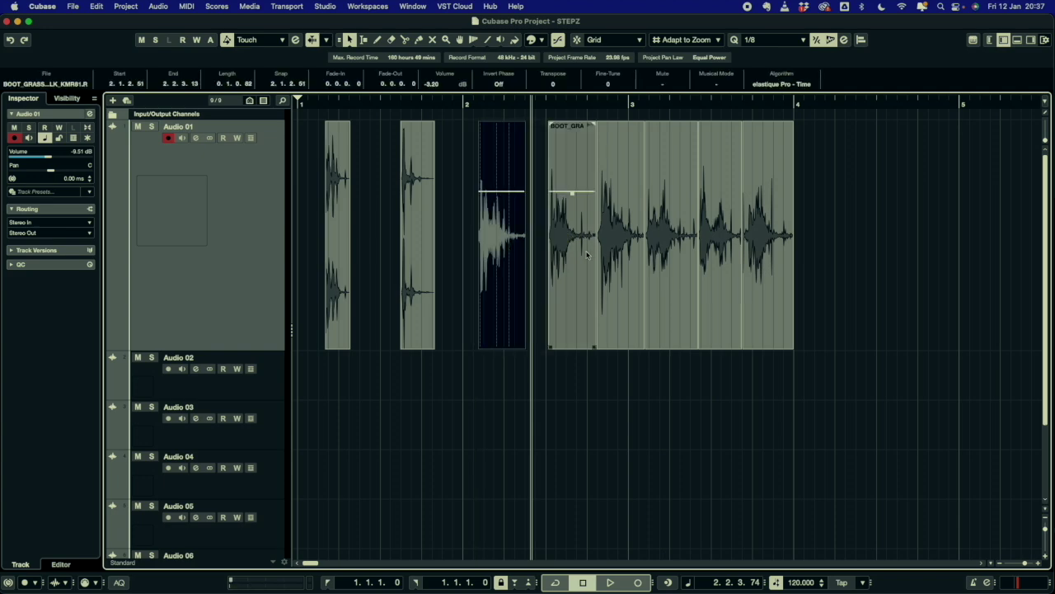
Step: Shift the third to sixth grass slices later on Audio 01 so gaps separate all six footsteps
{"action": "left_click_drag", "start_coordinate": [834, 275], "coordinate": [629, 217]}
{"action": "left_click_drag", "start_coordinate": [630, 217], "coordinate": [649, 217]}
{"action": "left_click_drag", "start_coordinate": [882, 264], "coordinate": [699, 213]}
{"action": "left_click_drag", "start_coordinate": [907, 242], "coordinate": [777, 213]}
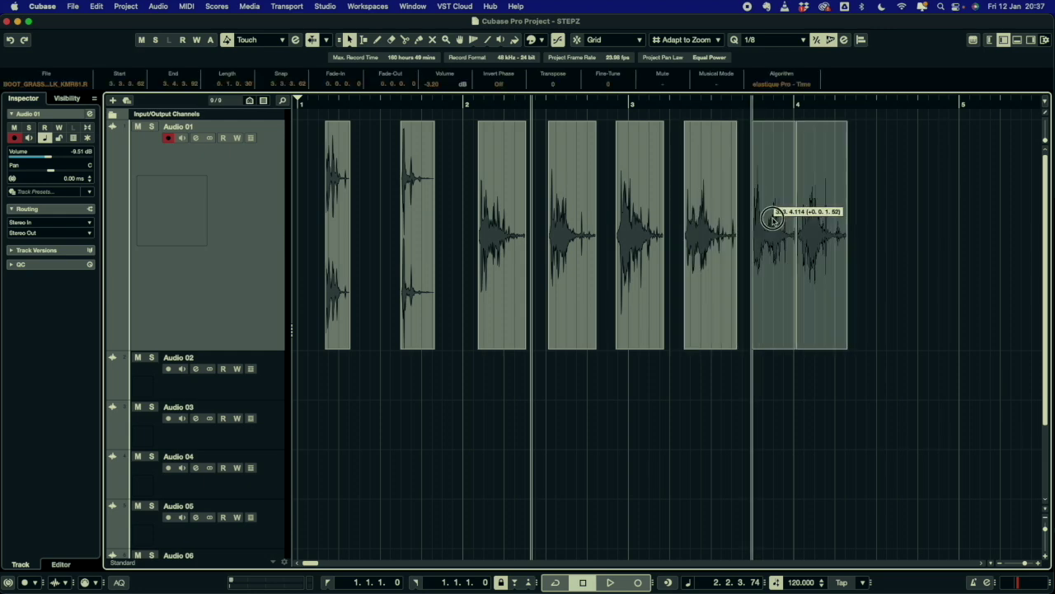
{"action": "left_click", "coordinate": [841, 228]}
{"action": "left_click_drag", "start_coordinate": [841, 228], "coordinate": [852, 229]}
Step: Color the two CLOTHES-BOOT clips red and the six boot-on-grass slices green
{"action": "left_click_drag", "start_coordinate": [954, 259], "coordinate": [404, 165]}
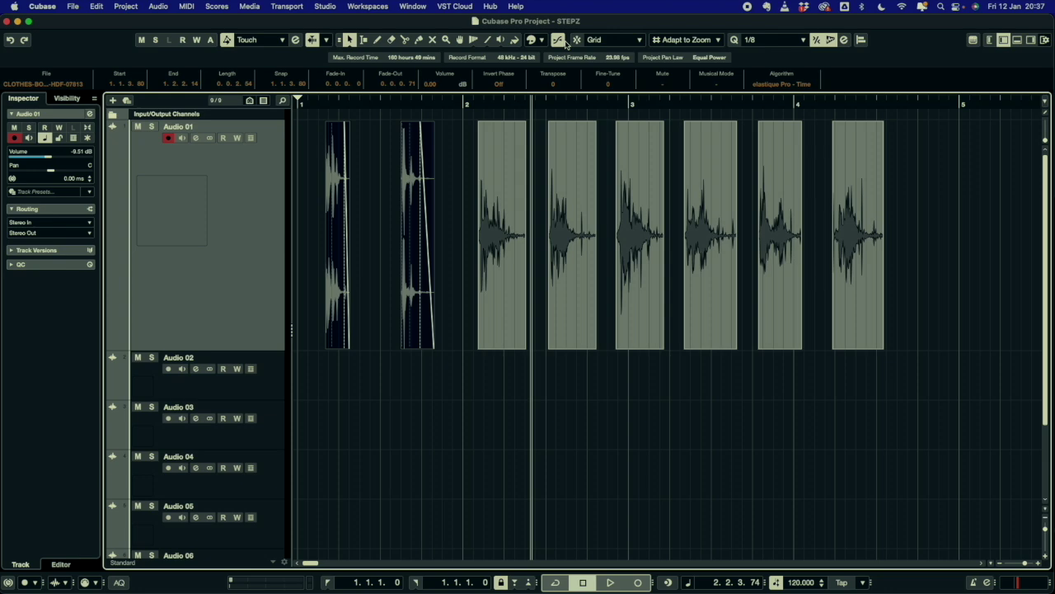
{"action": "left_click", "coordinate": [541, 40]}
{"action": "left_click", "coordinate": [538, 71]}
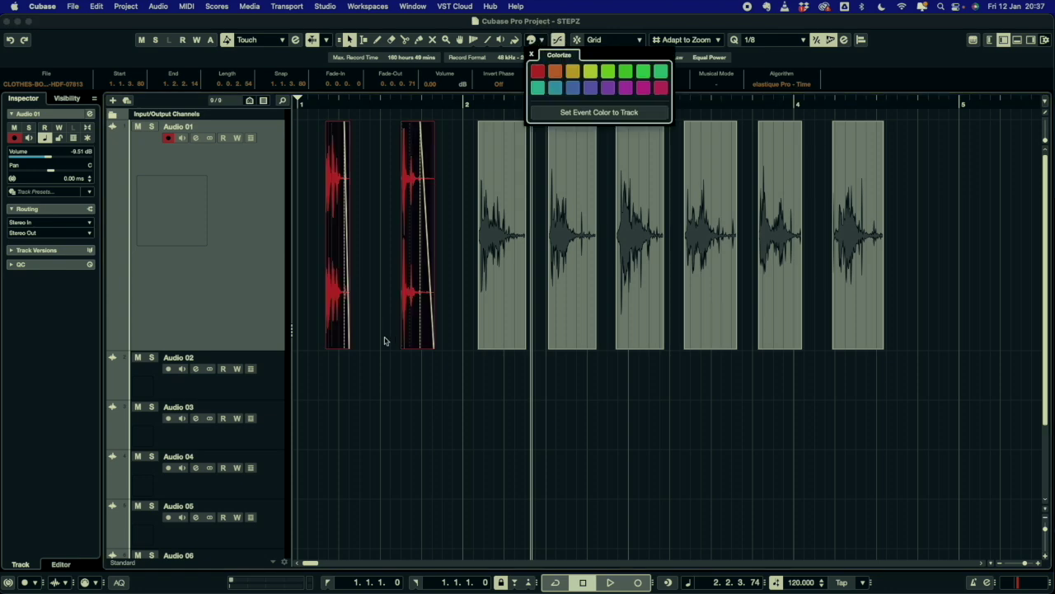
{"action": "left_click_drag", "start_coordinate": [459, 392], "coordinate": [956, 186]}
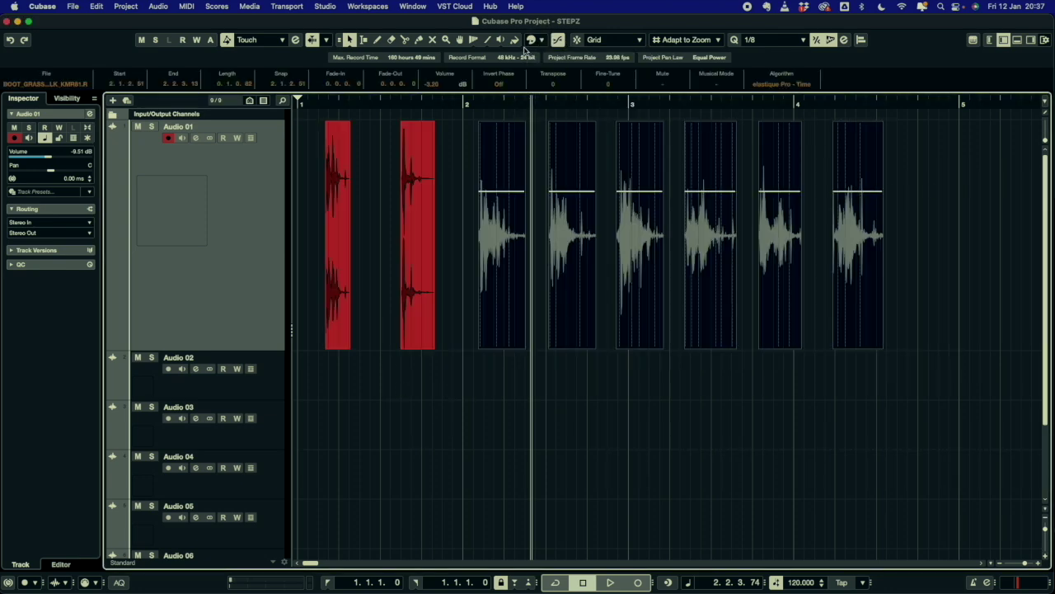
{"action": "left_click", "coordinate": [542, 41]}
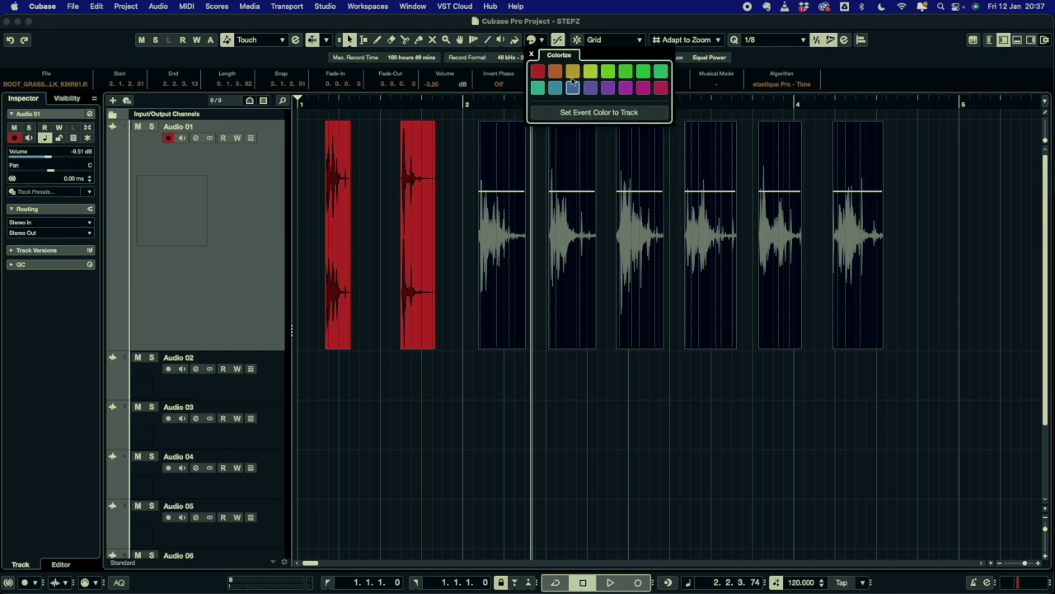
{"action": "left_click", "coordinate": [624, 72]}
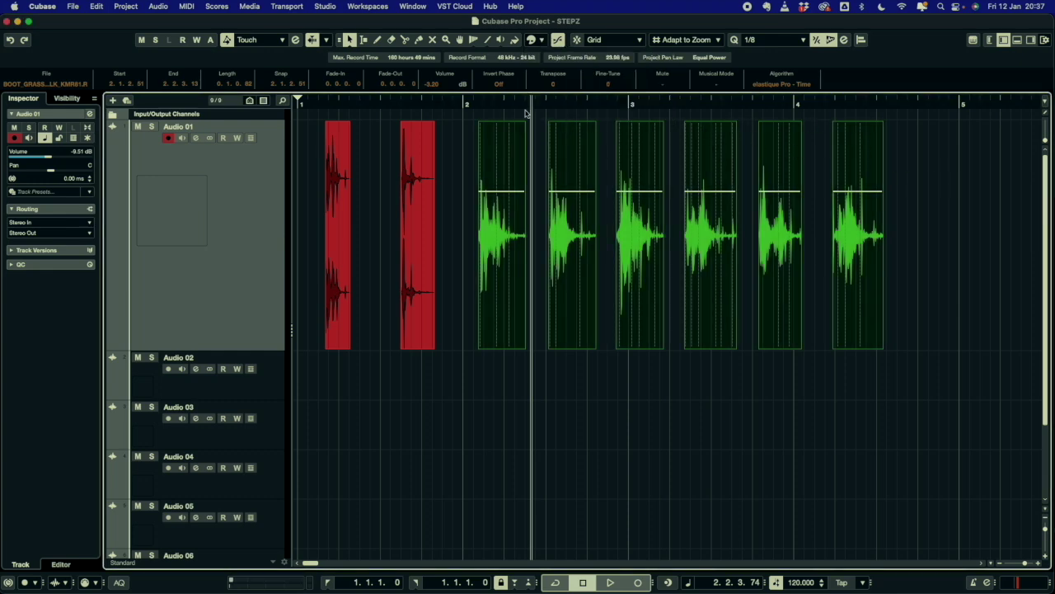
Step: Play back the six green grass slices from the start of bar 2
{"action": "left_click", "coordinate": [472, 102]}
{"action": "key", "text": "space"}
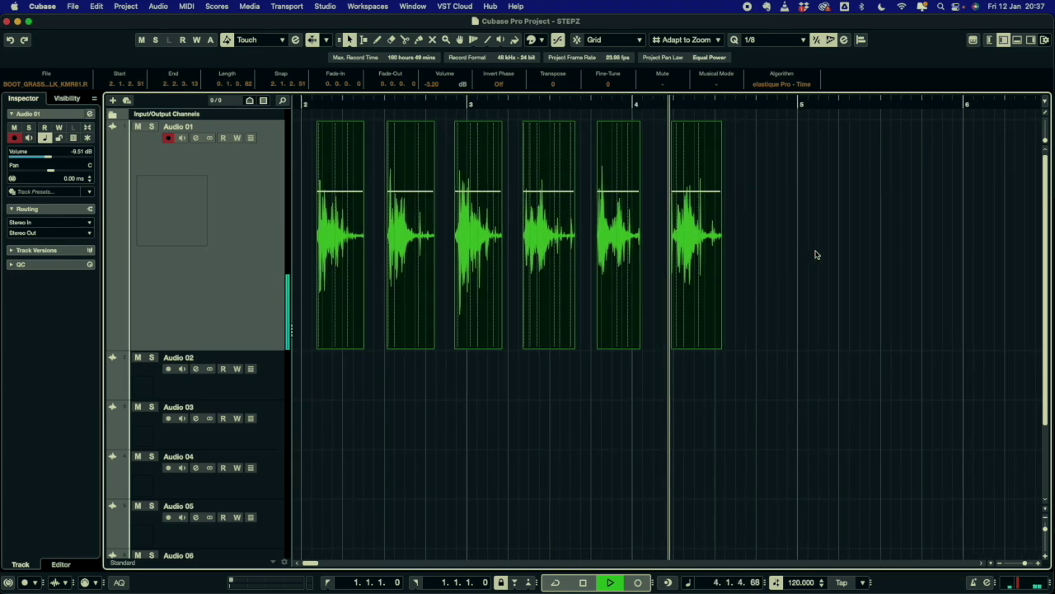
{"action": "key", "text": "space"}
{"action": "left_click", "coordinate": [680, 252]}
{"action": "key", "text": "g"}
{"action": "key", "text": "g"}
{"action": "key", "text": "g"}
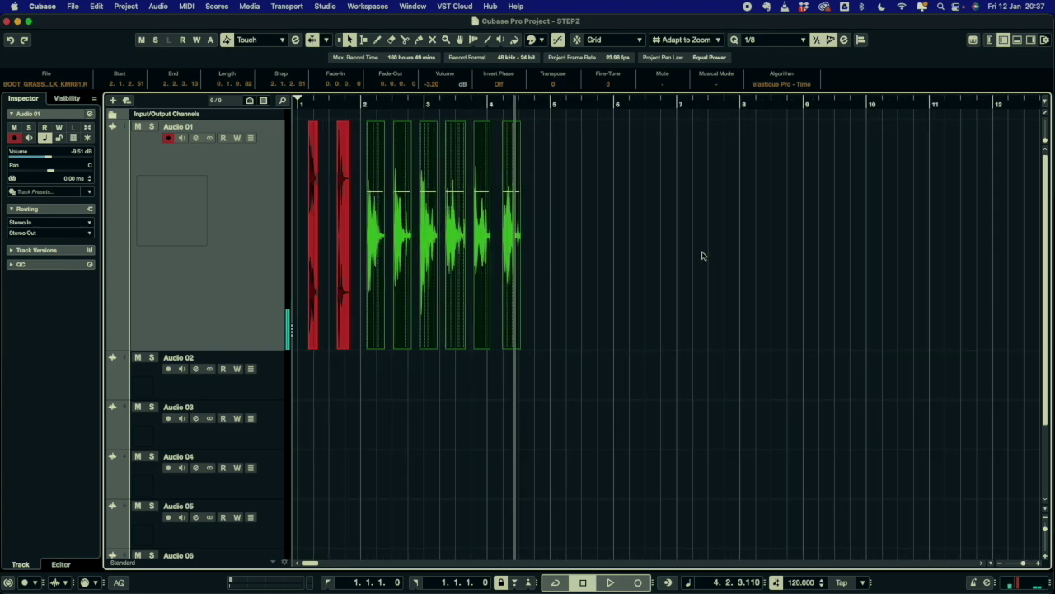
Step: Add the BOOT_GRATE_02-03_EX SLOW WALK_KMR81.R recording to Audio 01 at 5.3.3.87, after the grass slices
{"action": "left_click", "coordinate": [594, 185]}
{"action": "left_click", "coordinate": [541, 101]}
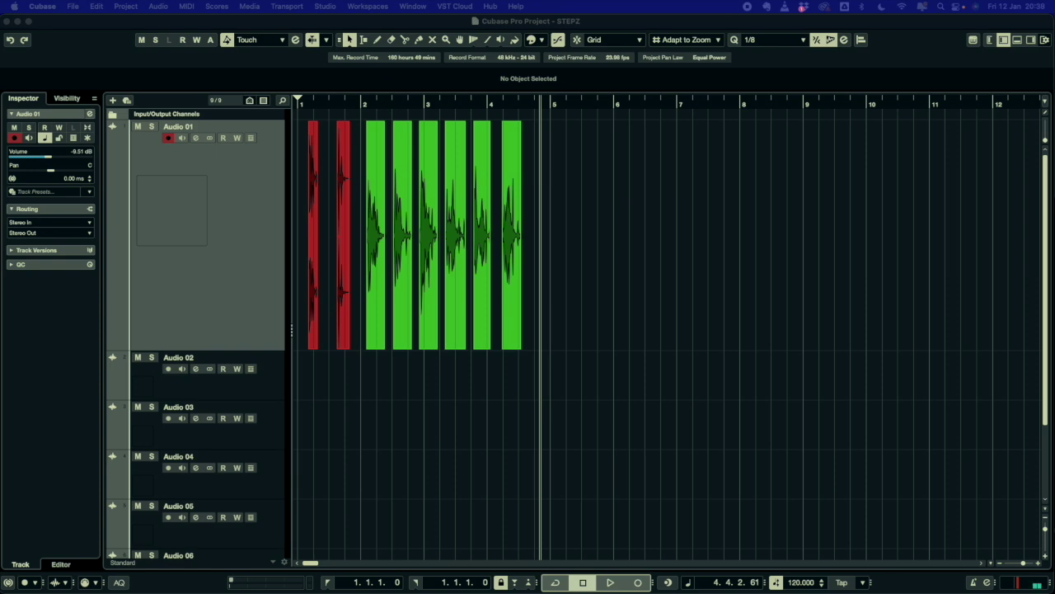
{"action": "left_click_drag", "start_coordinate": [728, 279], "coordinate": [602, 252]}
Step: Split the boot-on-grate recording around its strong footsteps between bars 6 and 9, cutting at each attack and after each tail
{"action": "scroll", "coordinate": [646, 216], "scroll_direction": "up", "scroll_amount": 4}
{"action": "right_click", "coordinate": [643, 213]}
{"action": "left_click", "coordinate": [695, 212]}
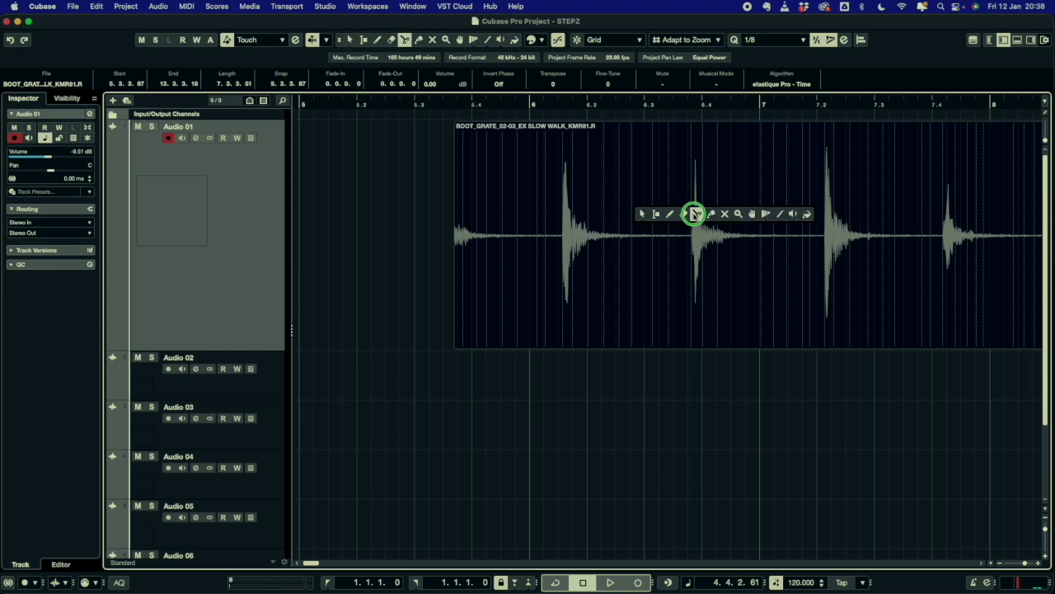
{"action": "left_click", "coordinate": [561, 272]}
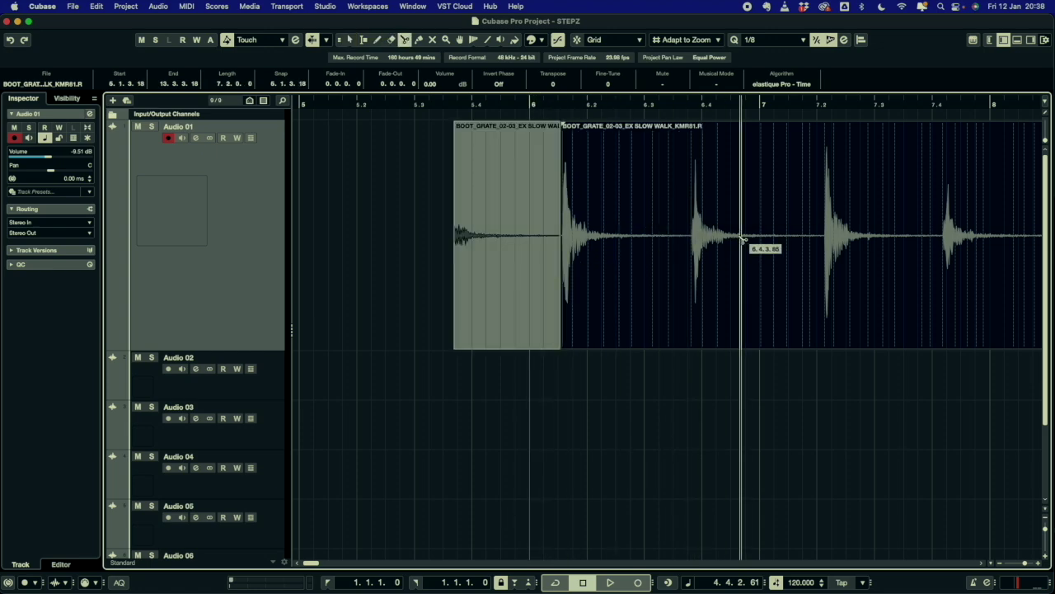
{"action": "left_click", "coordinate": [650, 241]}
{"action": "left_click", "coordinate": [693, 239]}
{"action": "left_click", "coordinate": [783, 237]}
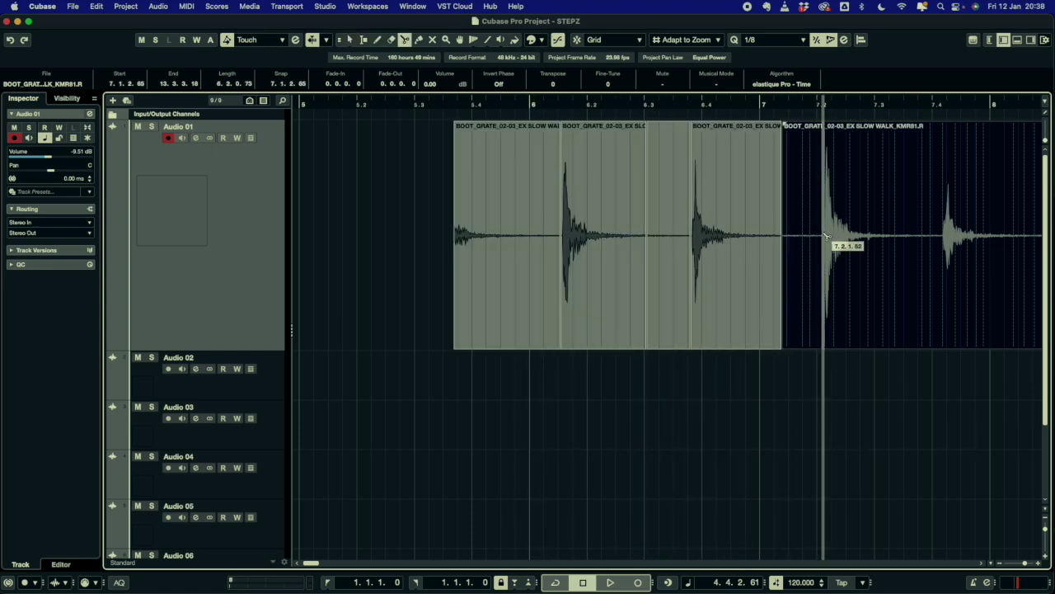
{"action": "left_click", "coordinate": [824, 237]}
{"action": "left_click", "coordinate": [917, 248]}
{"action": "left_click", "coordinate": [976, 357]}
{"action": "scroll", "coordinate": [907, 330], "scroll_direction": "right", "scroll_amount": 6}
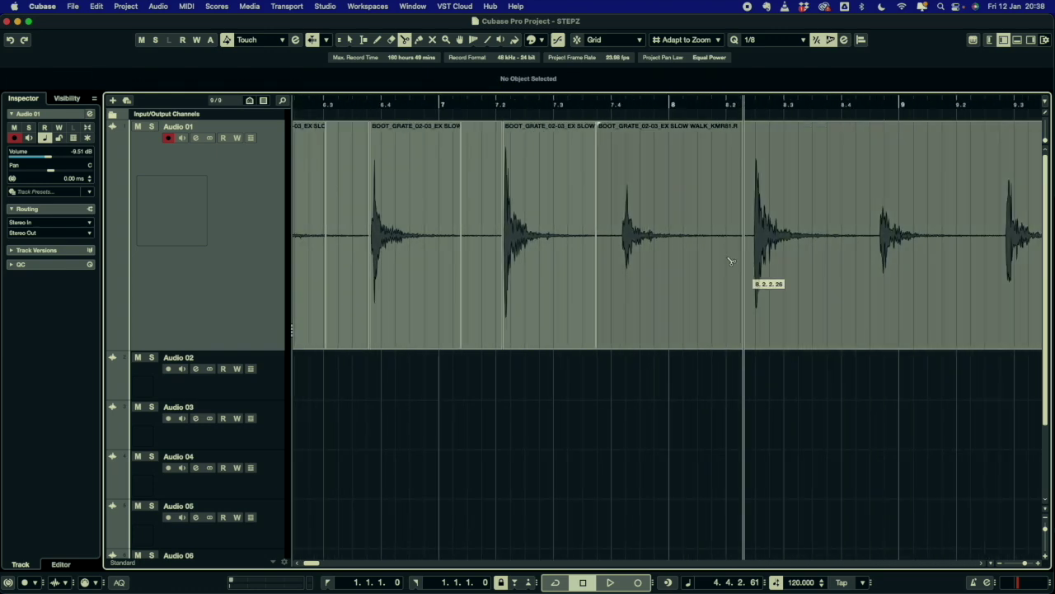
{"action": "left_click", "coordinate": [753, 238]}
{"action": "left_click", "coordinate": [826, 238]}
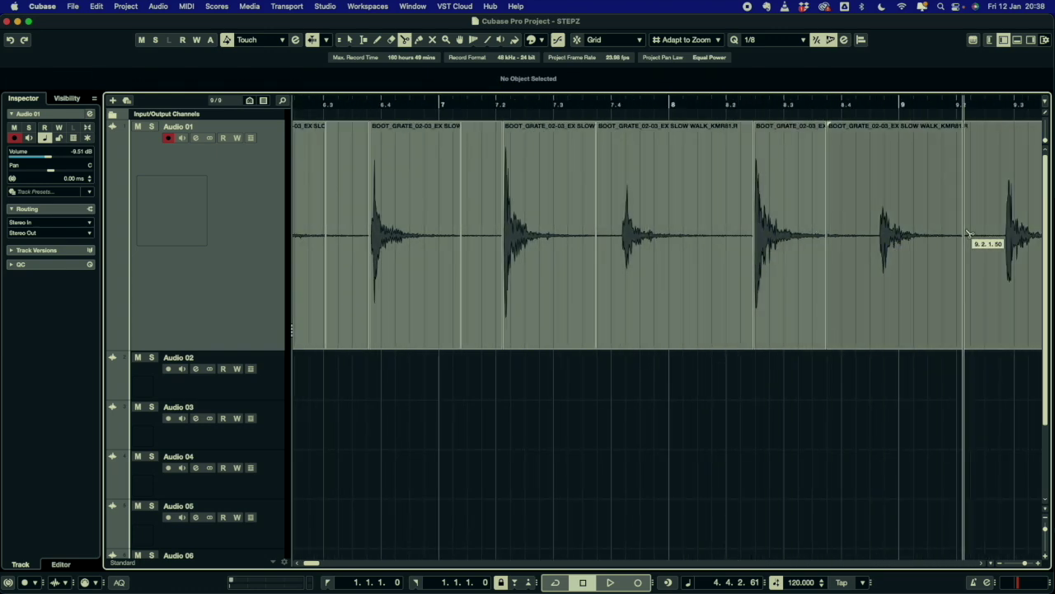
{"action": "left_click", "coordinate": [1005, 226]}
{"action": "scroll", "coordinate": [923, 330], "scroll_direction": "right", "scroll_amount": 5}
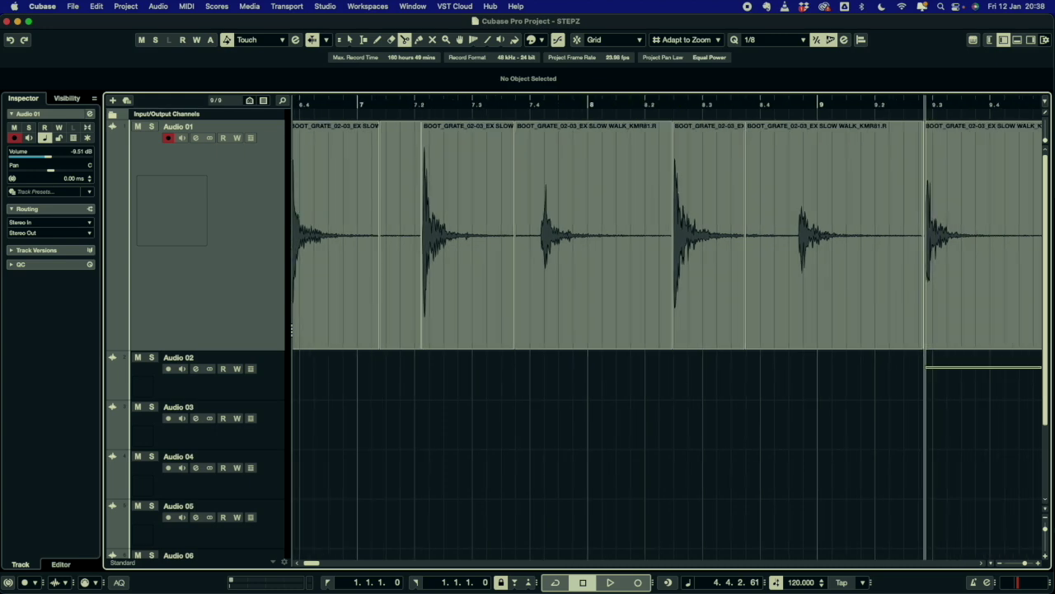
{"action": "left_click", "coordinate": [822, 239]}
{"action": "left_click", "coordinate": [870, 239]}
Step: Delete the unwanted boot-on-grate pieces, including the leading fragment, silent gaps, weak footsteps and the remainder, leaving five footstep slices
{"action": "key", "text": "1"}
{"action": "left_click", "coordinate": [879, 241]}
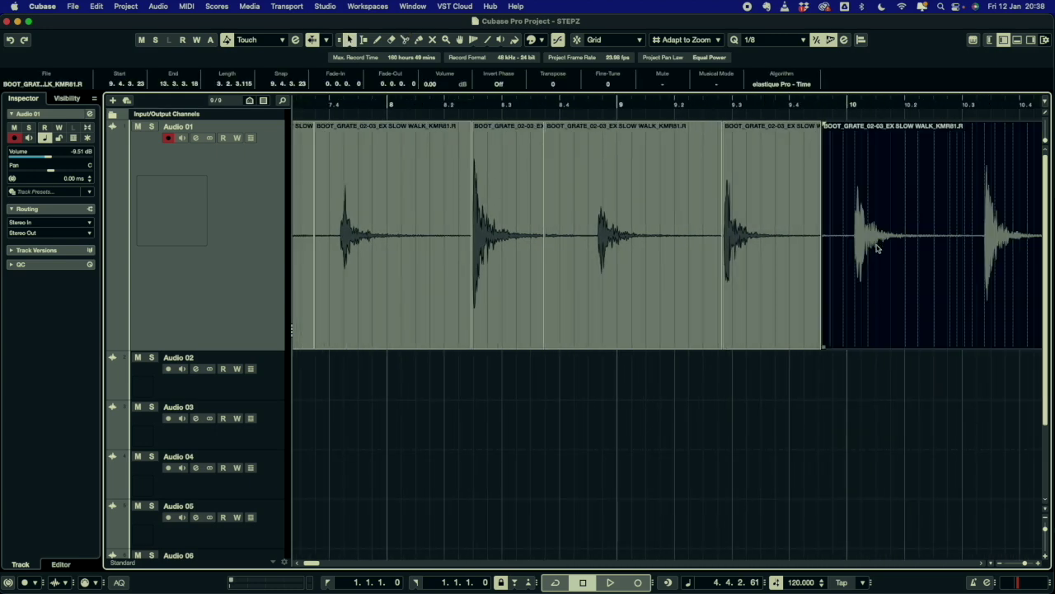
{"action": "key", "text": "BackSpace"}
{"action": "left_click", "coordinate": [649, 254]}
{"action": "key", "text": "BackSpace"}
{"action": "left_click", "coordinate": [419, 278]}
{"action": "key", "text": "BackSpace"}
{"action": "left_click_drag", "start_coordinate": [348, 376], "coordinate": [257, 378]}
{"action": "left_click", "coordinate": [494, 264]}
{"action": "key", "text": "BackSpace"}
{"action": "left_click", "coordinate": [577, 267]}
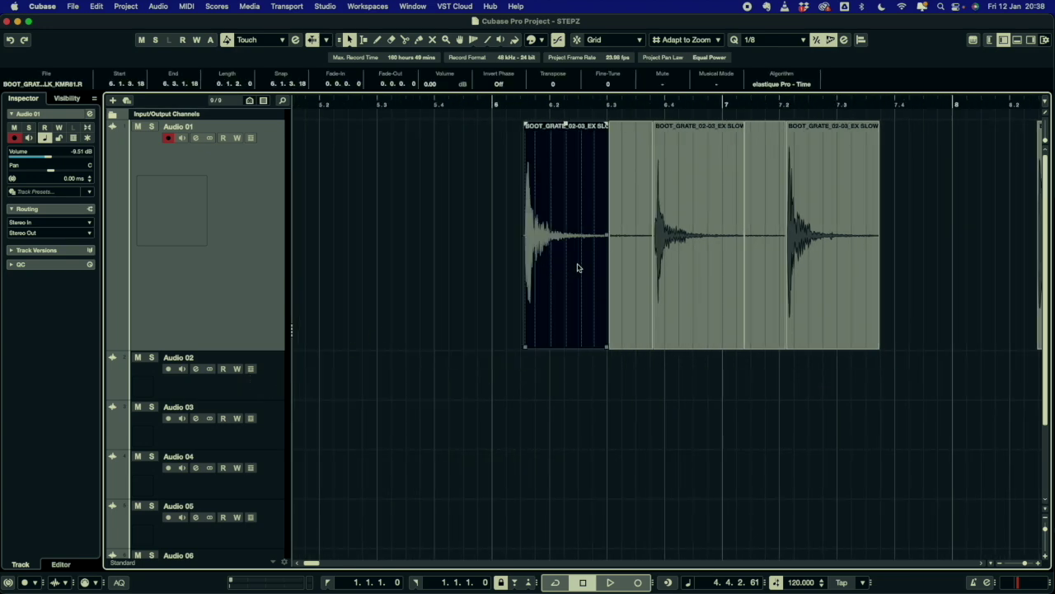
{"action": "left_click", "coordinate": [621, 253]}
{"action": "key", "text": "BackSpace"}
{"action": "key", "text": "Right"}
{"action": "key", "text": "Right"}
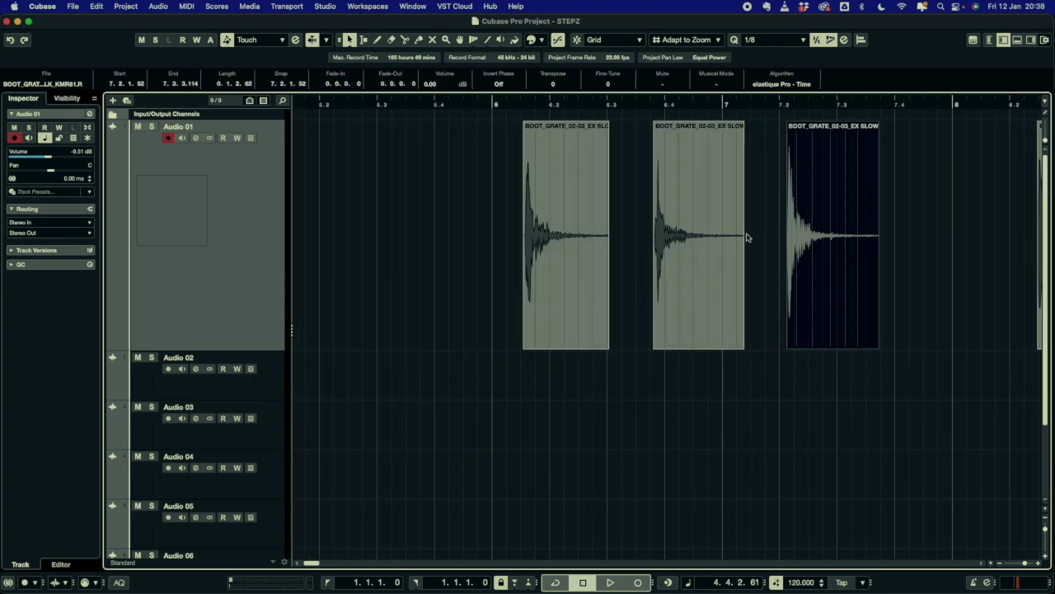
Step: Bring the boot-on-grate slices closer together and move all five as a group to start at 4.4.3.93
{"action": "key", "text": "g"}
{"action": "key", "text": "g"}
{"action": "left_click_drag", "start_coordinate": [890, 196], "coordinate": [853, 212]}
{"action": "left_click_drag", "start_coordinate": [1009, 212], "coordinate": [910, 211]}
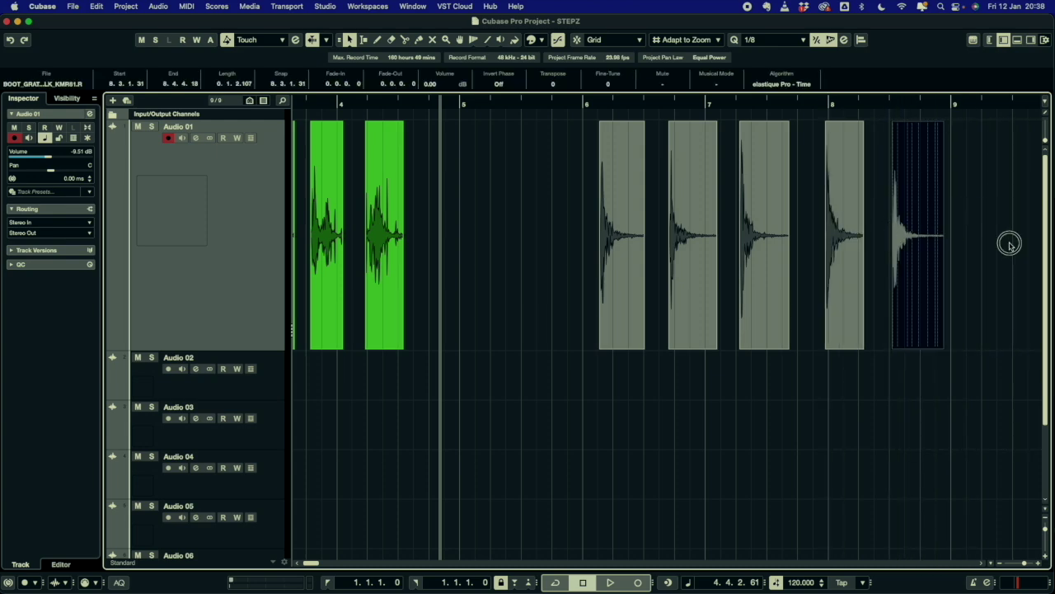
{"action": "key", "text": "super+a"}
{"action": "left_click_drag", "start_coordinate": [635, 272], "coordinate": [487, 328]}
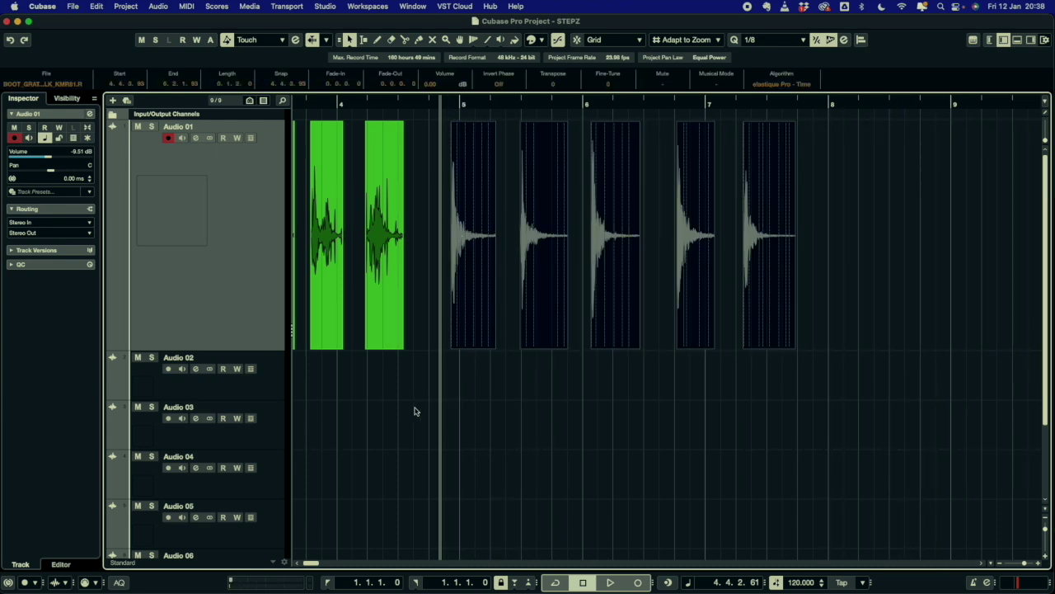
Step: Color the five boot-on-grate slices magenta
{"action": "scroll", "coordinate": [358, 383], "scroll_direction": "down", "scroll_amount": 3}
{"action": "left_click_drag", "start_coordinate": [356, 385], "coordinate": [216, 403]}
{"action": "scroll", "coordinate": [370, 381], "scroll_direction": "up", "scroll_amount": 3}
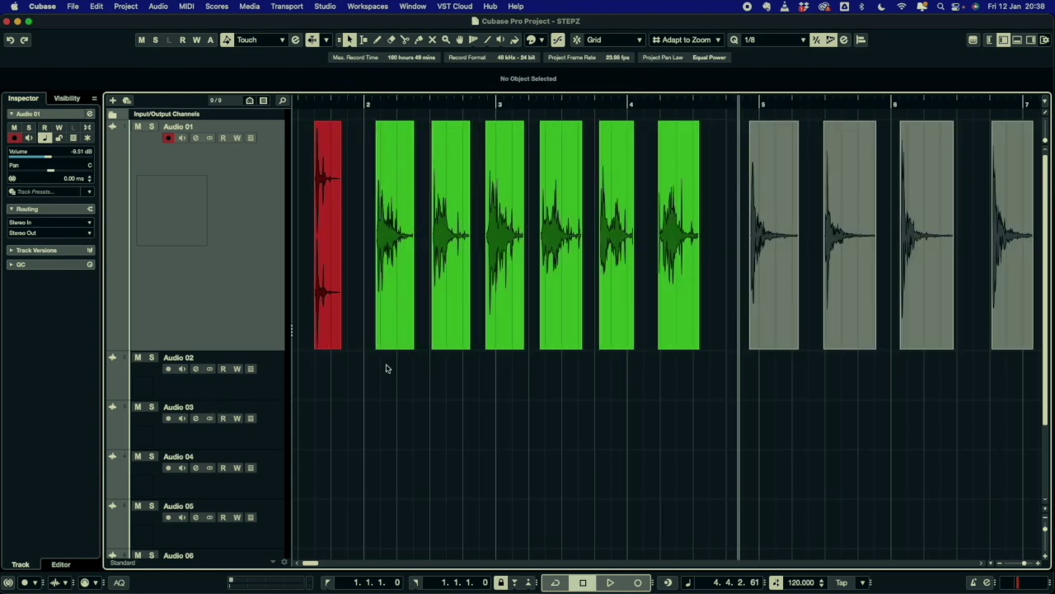
{"action": "scroll", "coordinate": [386, 368], "scroll_direction": "down", "scroll_amount": 2}
{"action": "left_click_drag", "start_coordinate": [862, 412], "coordinate": [575, 111]}
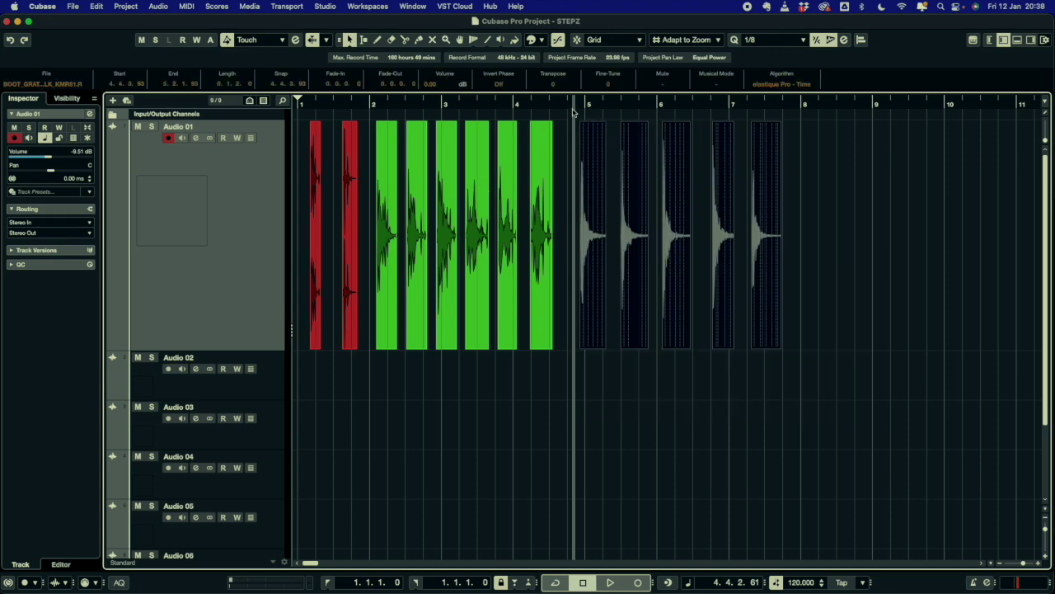
{"action": "left_click", "coordinate": [538, 40]}
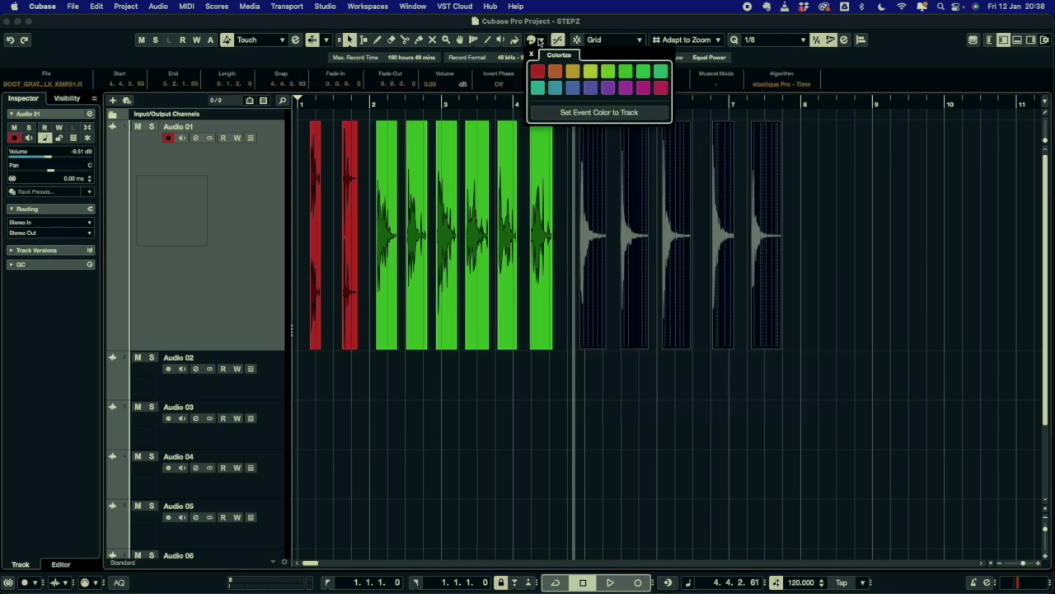
{"action": "left_click", "coordinate": [642, 86]}
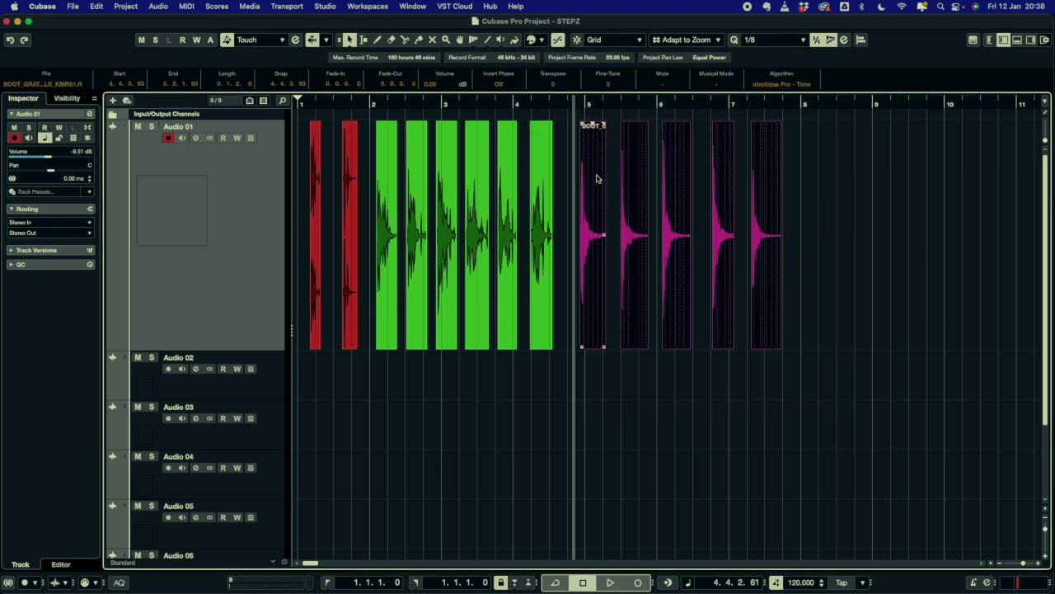
Step: Play back the magenta boot-on-grate slices from 4.4.2.77 and select all five of them
{"action": "left_click", "coordinate": [602, 418]}
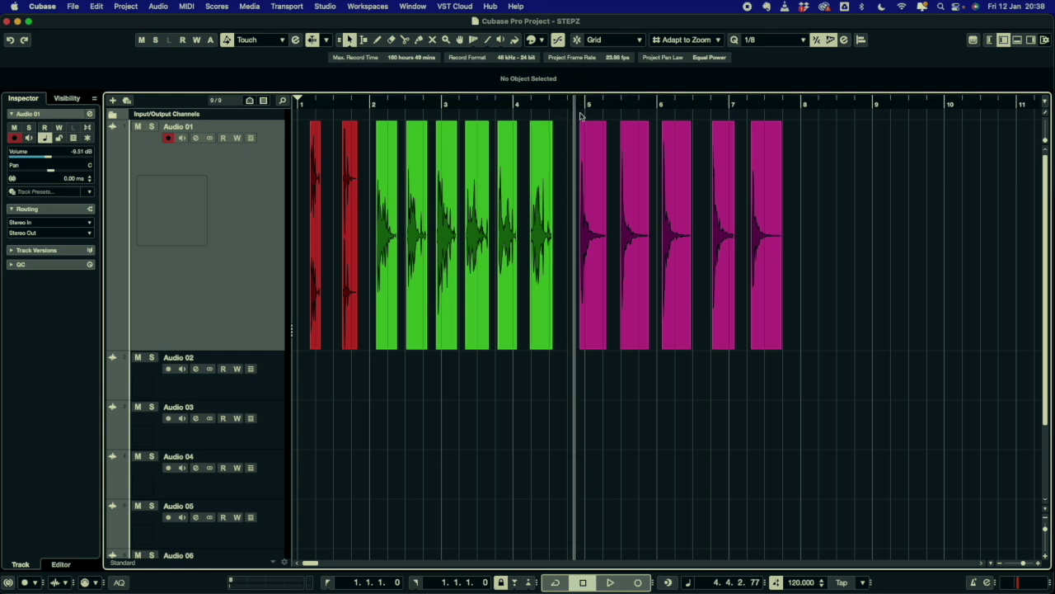
{"action": "key", "text": "space"}
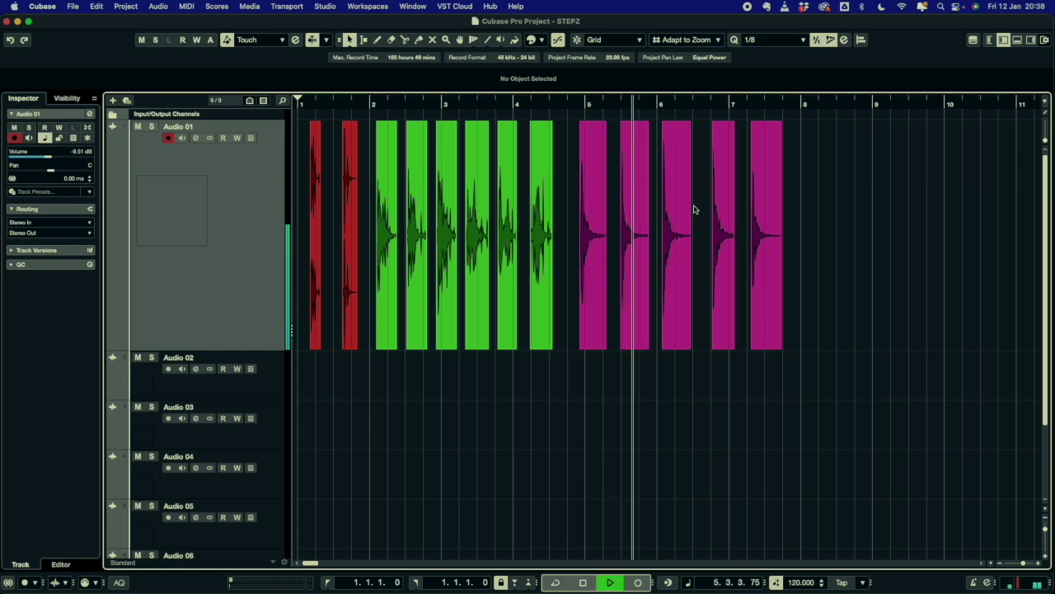
{"action": "left_click", "coordinate": [805, 264]}
{"action": "key", "text": "space"}
{"action": "left_click_drag", "start_coordinate": [805, 265], "coordinate": [569, 222]}
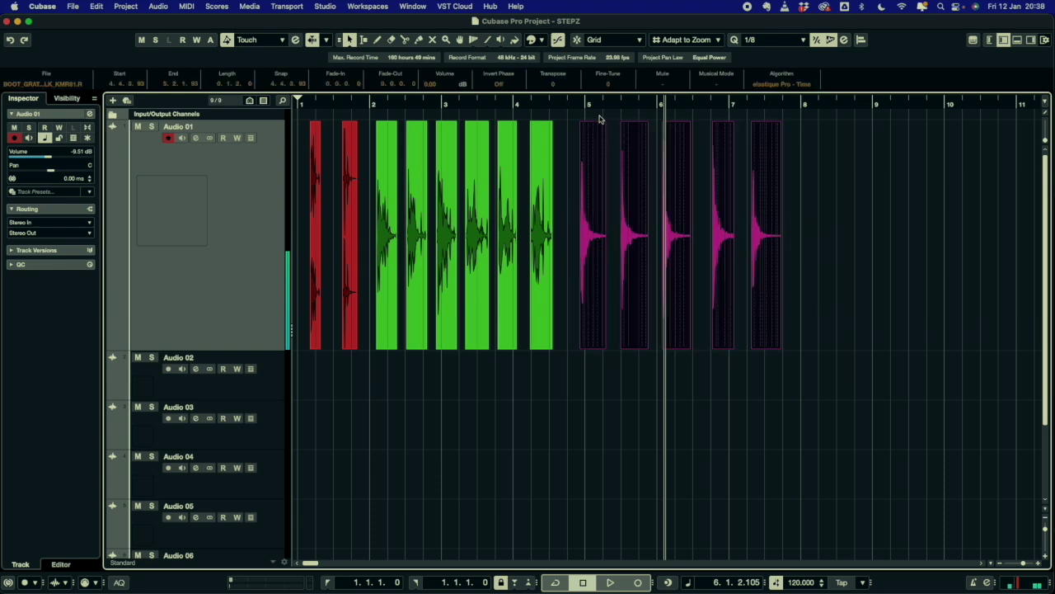
Step: Add a fade-out to all five selected magenta slices on Audio 01 at once and play them back
{"action": "left_click_drag", "start_coordinate": [603, 125], "coordinate": [587, 125]}
{"action": "key", "text": "space"}
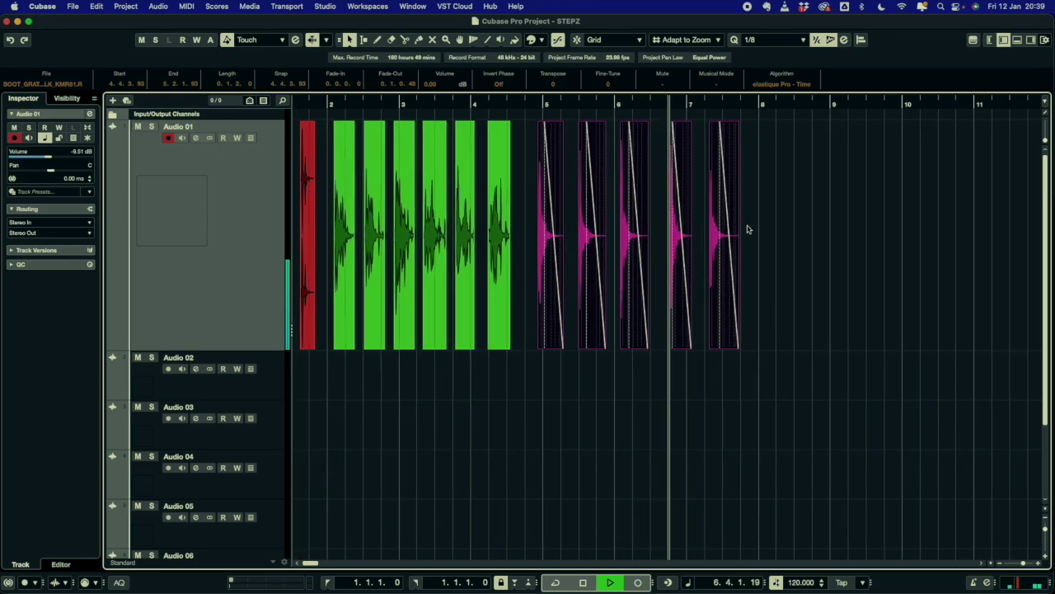
{"action": "key", "text": "space"}
{"action": "left_click", "coordinate": [746, 330]}
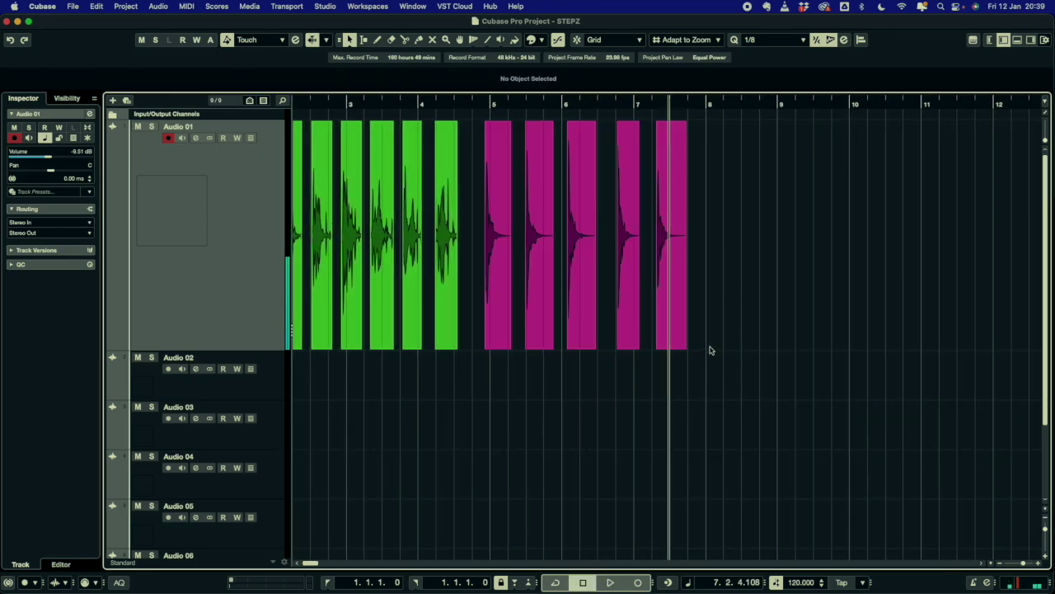
{"action": "left_click_drag", "start_coordinate": [660, 394], "coordinate": [195, 442]}
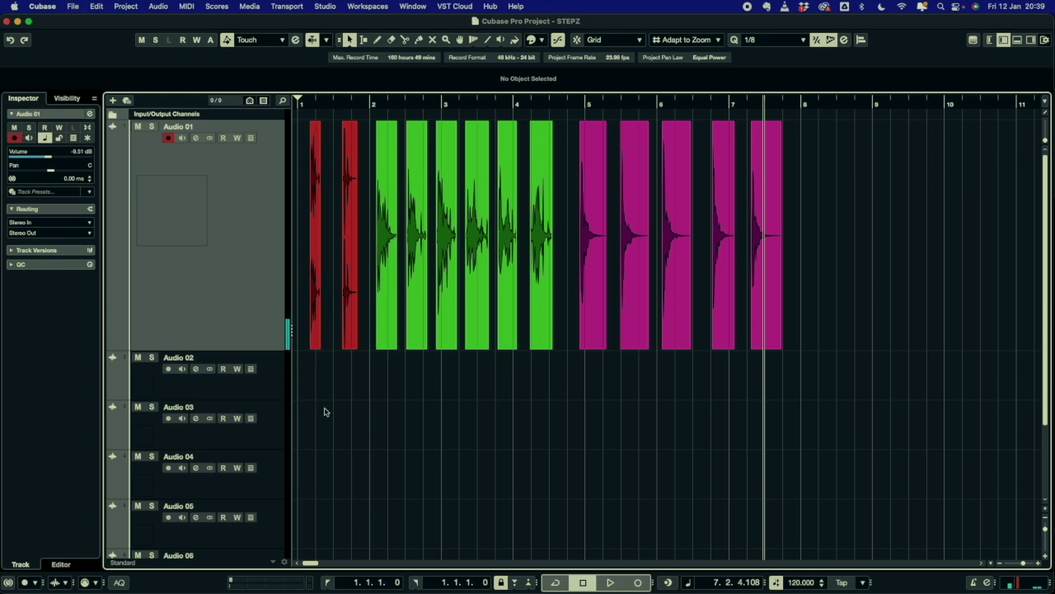
Step: Copy the second red slice and the last magenta slice onto Audio 02 around bars 8 to 10 and play them back
{"action": "left_click_drag", "start_coordinate": [346, 295], "coordinate": [851, 363]}
{"action": "left_click_drag", "start_coordinate": [767, 237], "coordinate": [938, 375]}
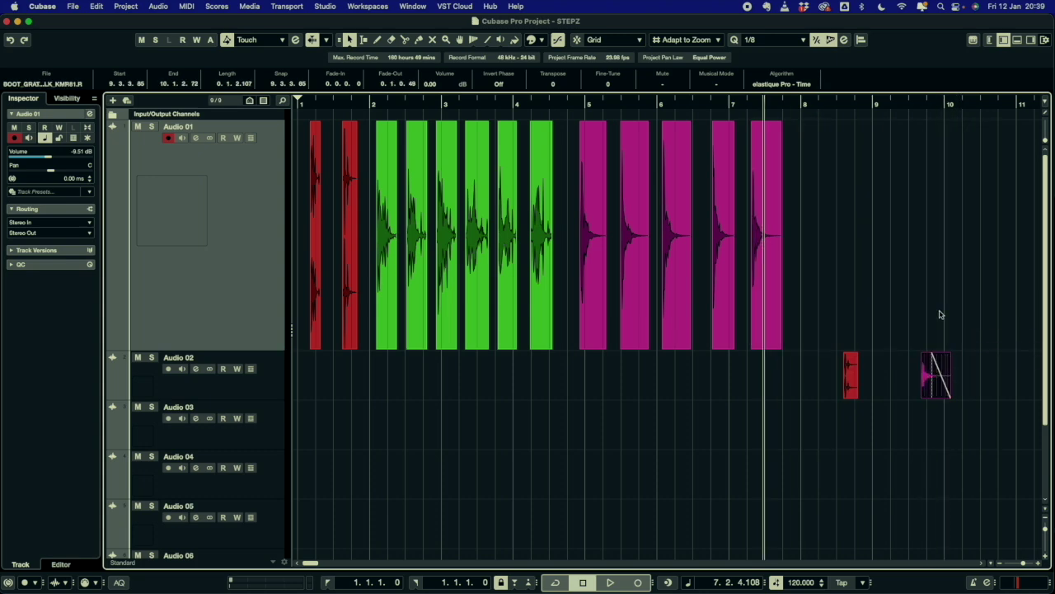
{"action": "left_click", "coordinate": [974, 308]}
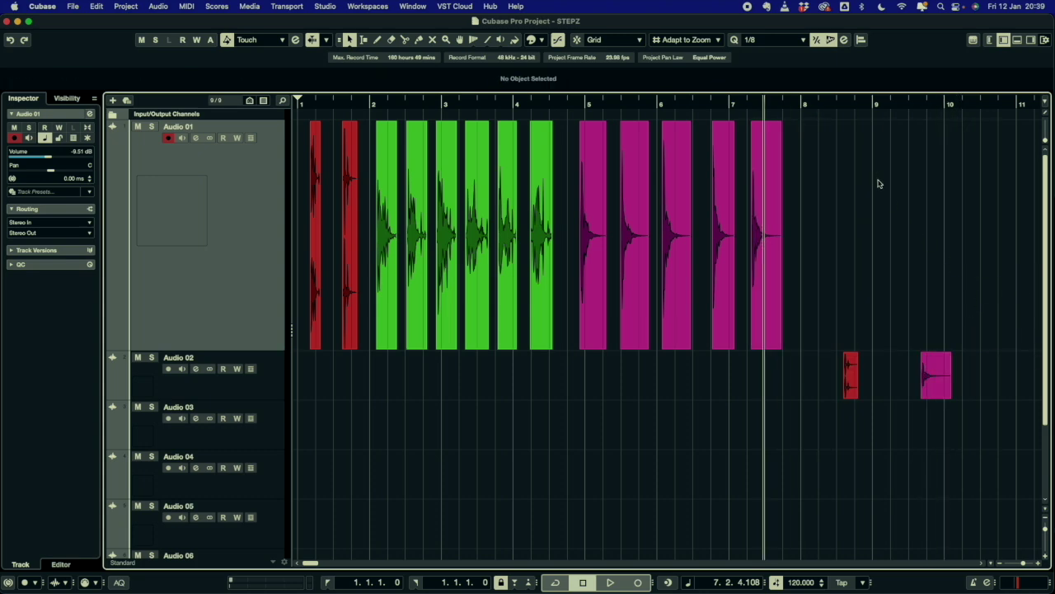
{"action": "scroll", "coordinate": [866, 210], "scroll_direction": "right", "scroll_amount": 5}
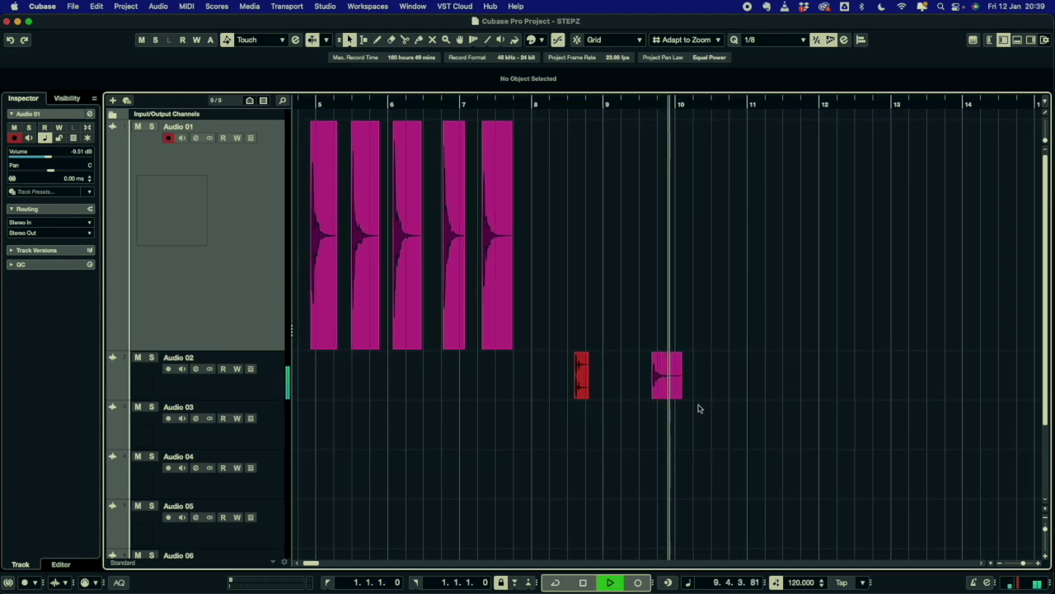
Step: Move the magenta copy on Audio 02 to 10.4.1.24, and stretch the red copy to about 10.2 and the magenta one to 14.1.4.38
{"action": "mouse_move", "coordinate": [672, 389]}
{"action": "left_mouse_down"}
{"action": "mouse_move", "coordinate": [681, 374]}
{"action": "mouse_move", "coordinate": [752, 374]}
{"action": "mouse_move", "coordinate": [547, 363]}
{"action": "mouse_move", "coordinate": [556, 378]}
{"action": "mouse_move", "coordinate": [580, 375]}
{"action": "left_mouse_up"}
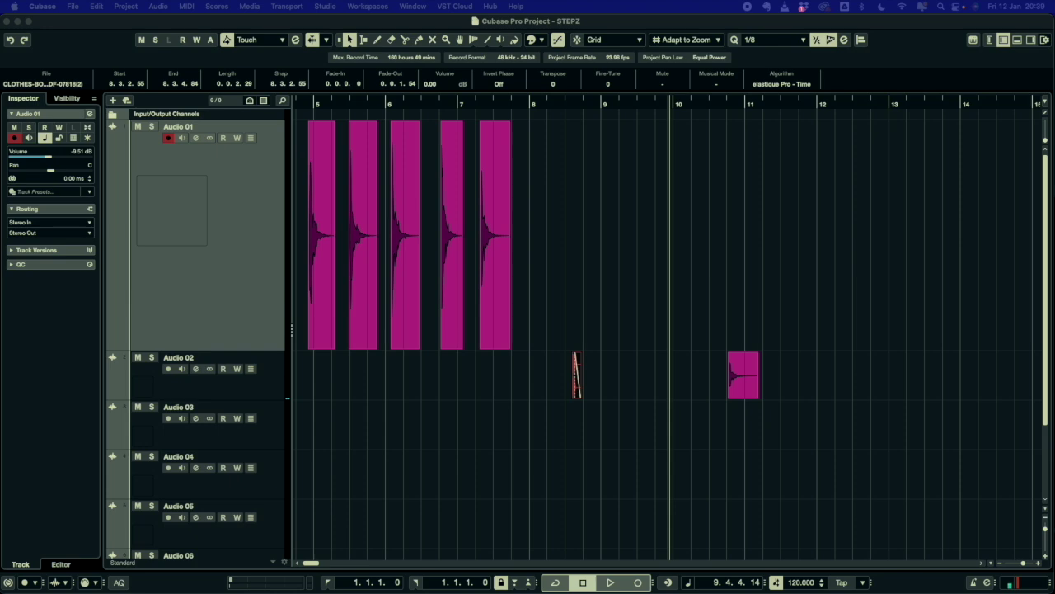
{"action": "left_click_drag", "start_coordinate": [578, 375], "coordinate": [688, 377]}
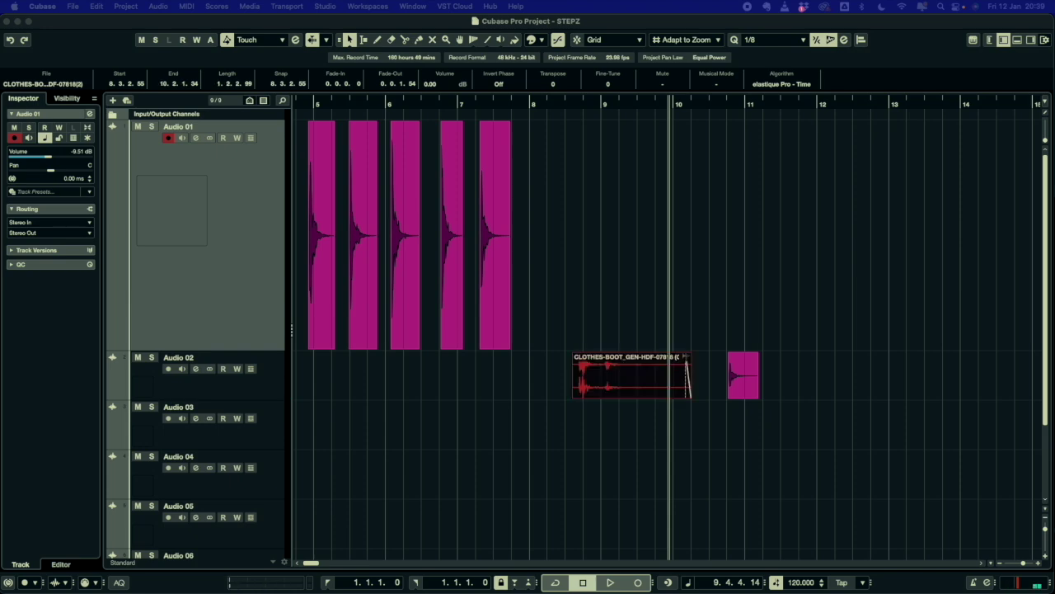
{"action": "left_click", "coordinate": [739, 386]}
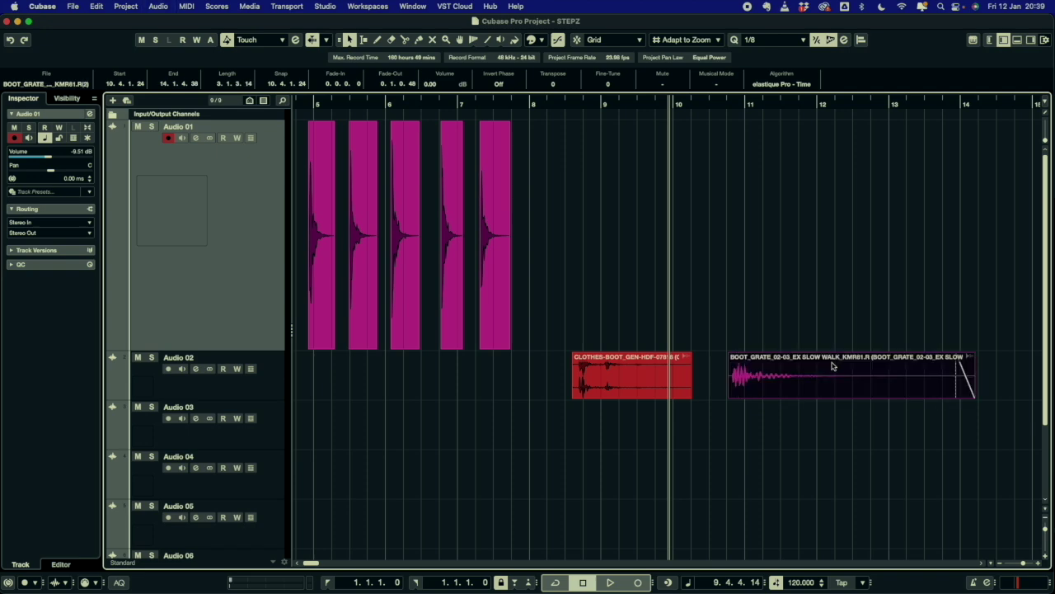
Step: Play back the stretched red and magenta copies on Audio 02 to compare their sound
{"action": "left_click", "coordinate": [545, 102]}
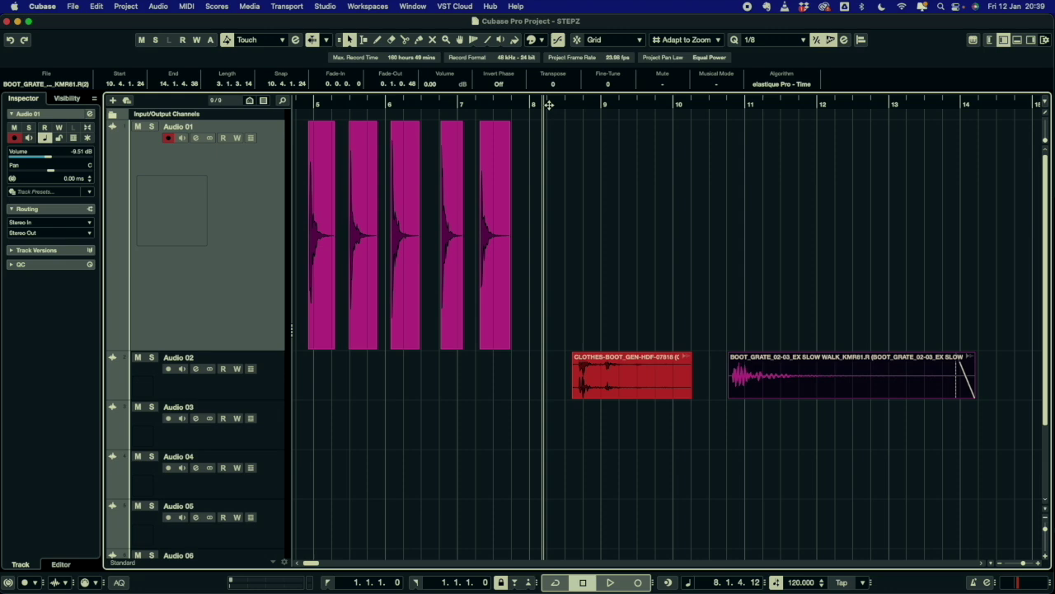
{"action": "left_click", "coordinate": [708, 102]}
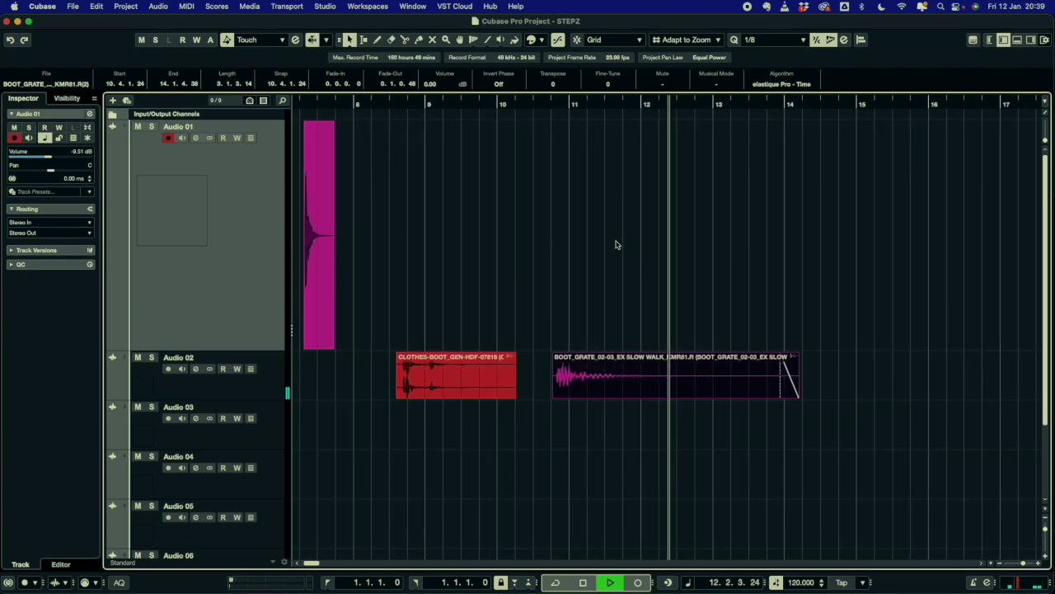
{"action": "key", "text": "space"}
{"action": "left_click", "coordinate": [367, 104]}
{"action": "key", "text": "space"}
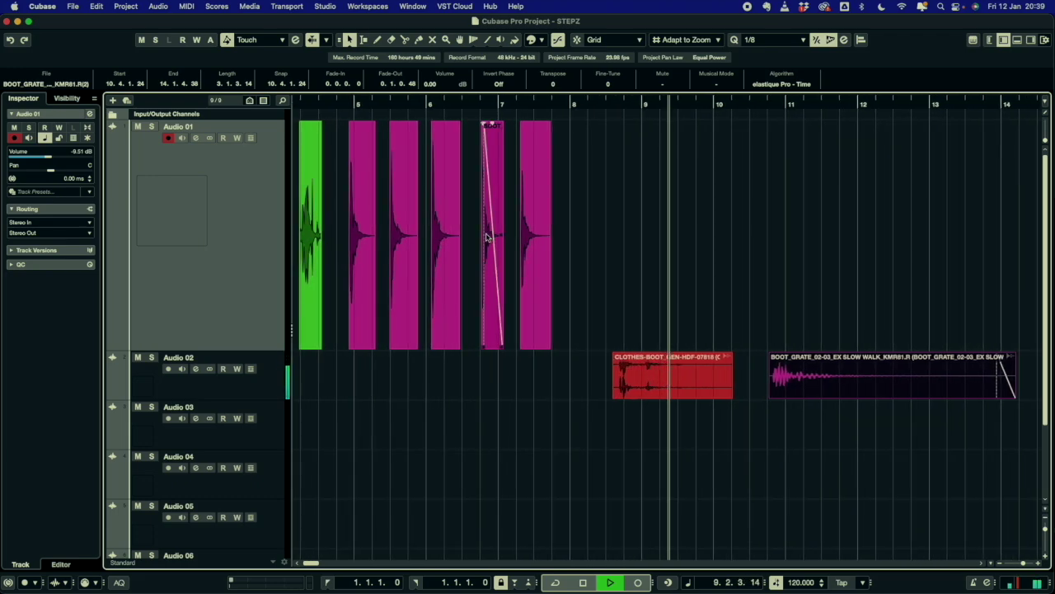
{"action": "key", "text": "space"}
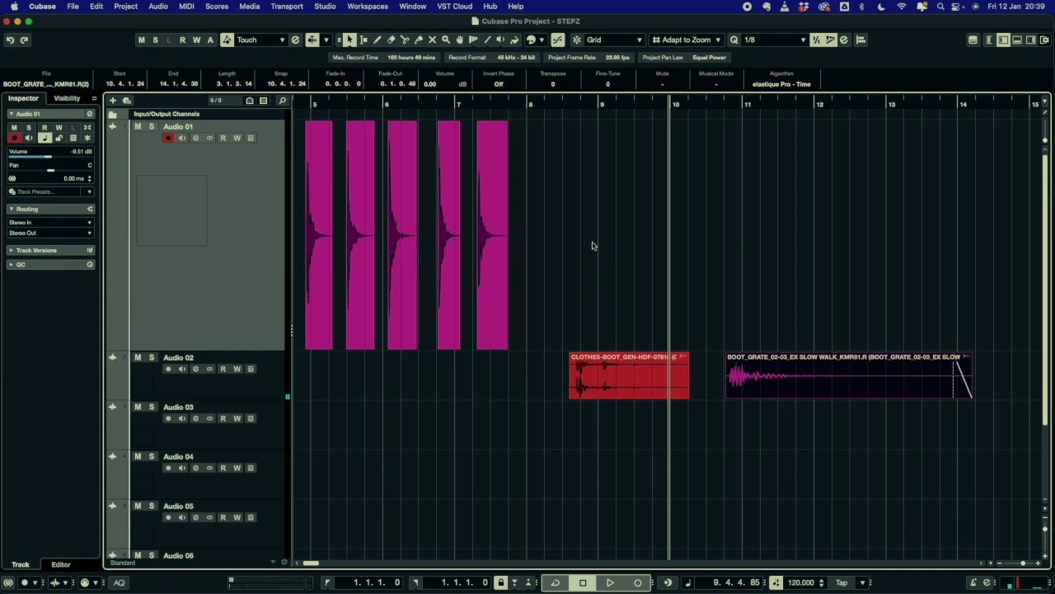
Step: Delete both stretched copies from Audio 02
{"action": "key", "text": "g"}
{"action": "key", "text": "g"}
{"action": "key", "text": "g"}
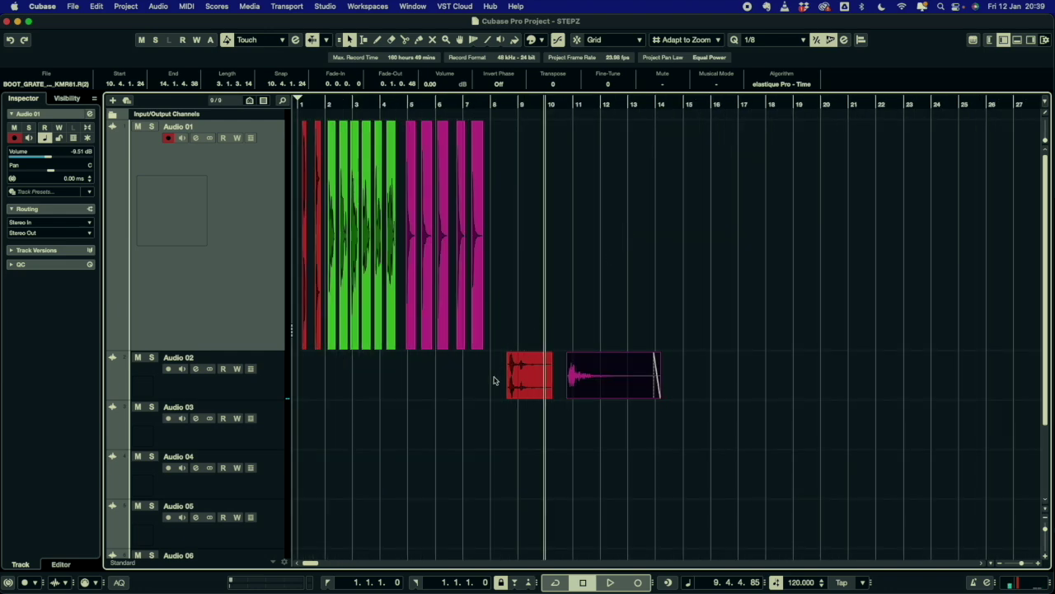
{"action": "left_click_drag", "start_coordinate": [495, 377], "coordinate": [672, 371]}
{"action": "key", "text": "Delete"}
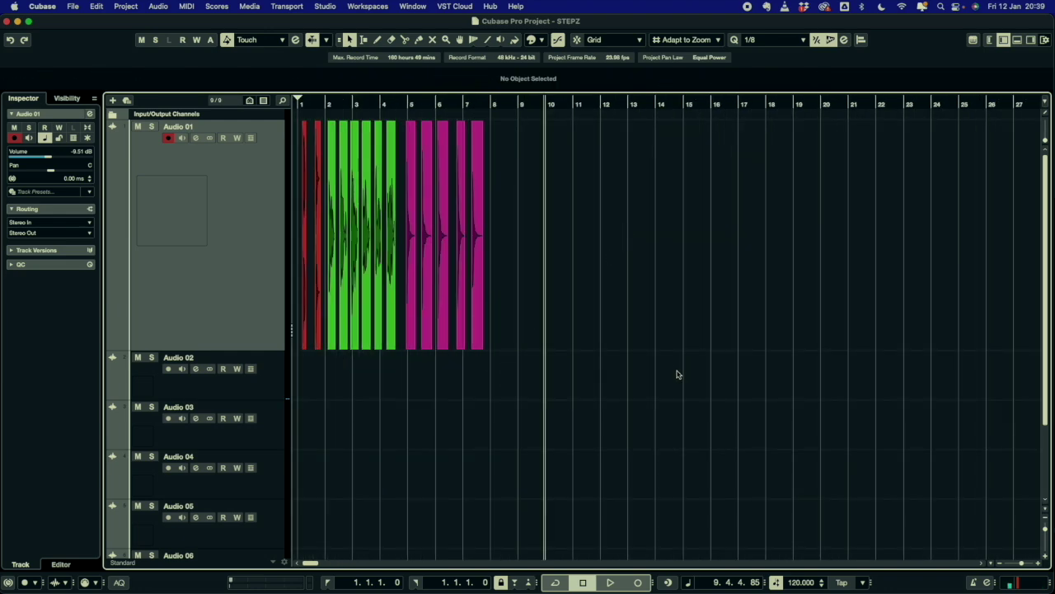
{"action": "key", "text": "g"}
{"action": "key", "text": "g"}
{"action": "key", "text": "g"}
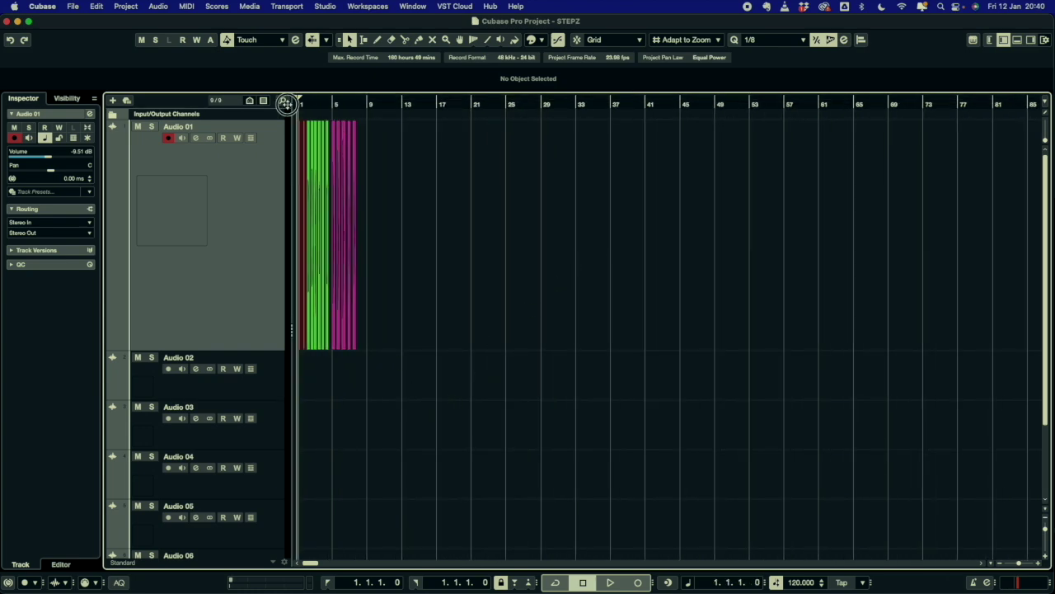
{"action": "key", "text": "h"}
{"action": "key", "text": "h"}
{"action": "key", "text": "h"}
{"action": "key", "text": "h"}
{"action": "key", "text": "h"}
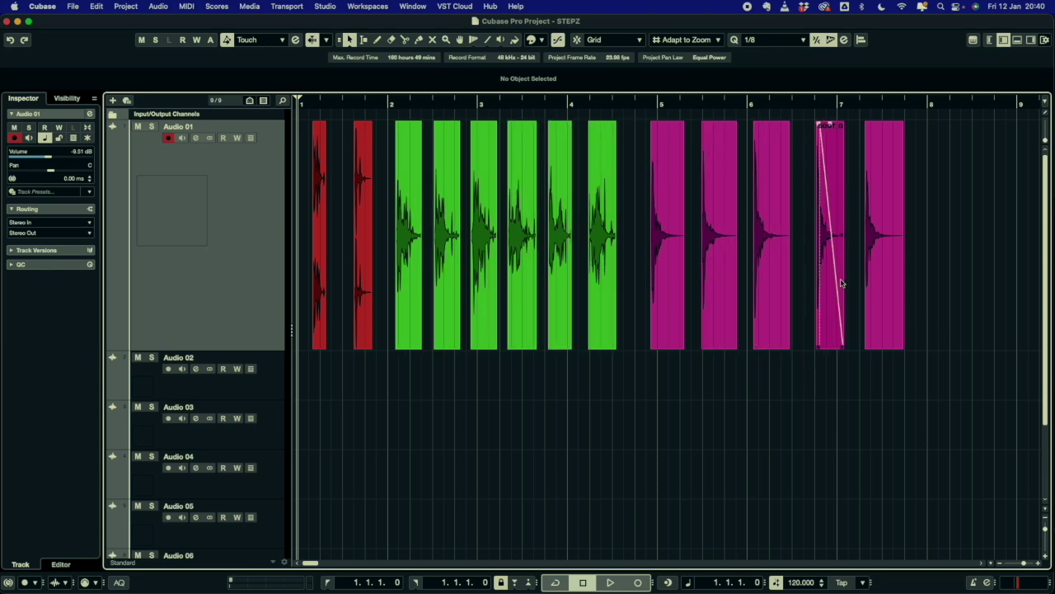
Step: Place the Lev2_808kick_04 sample on Audio 01 at 8.2.1.4 after the magenta slices and color it green
{"action": "left_click", "coordinate": [931, 103]}
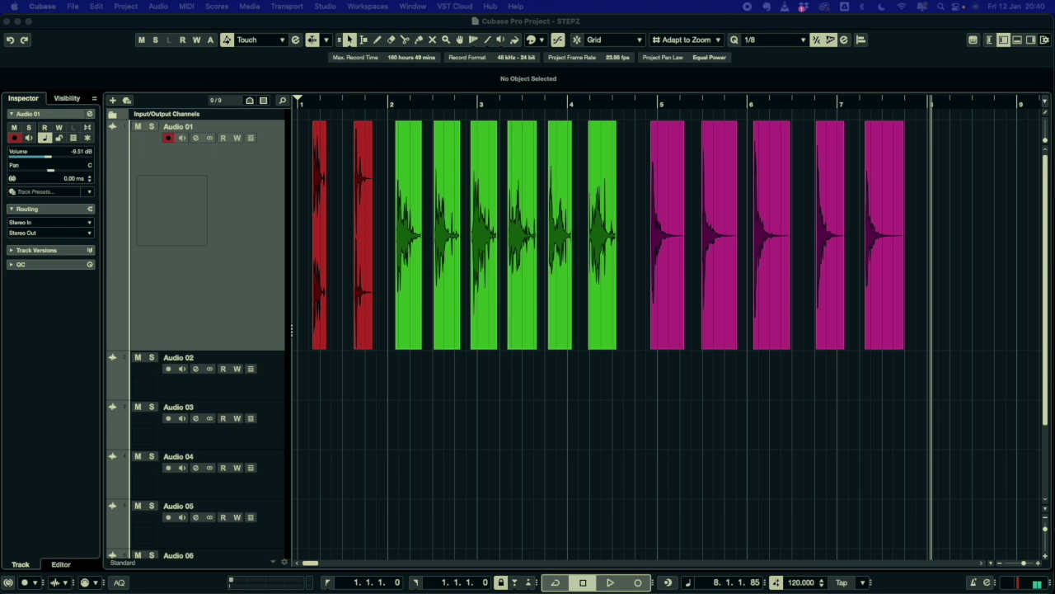
{"action": "left_click_drag", "start_coordinate": [1051, 255], "coordinate": [880, 213]}
{"action": "scroll", "coordinate": [922, 234], "scroll_direction": "up", "scroll_amount": 2}
{"action": "scroll", "coordinate": [922, 234], "scroll_direction": "up", "scroll_amount": 1}
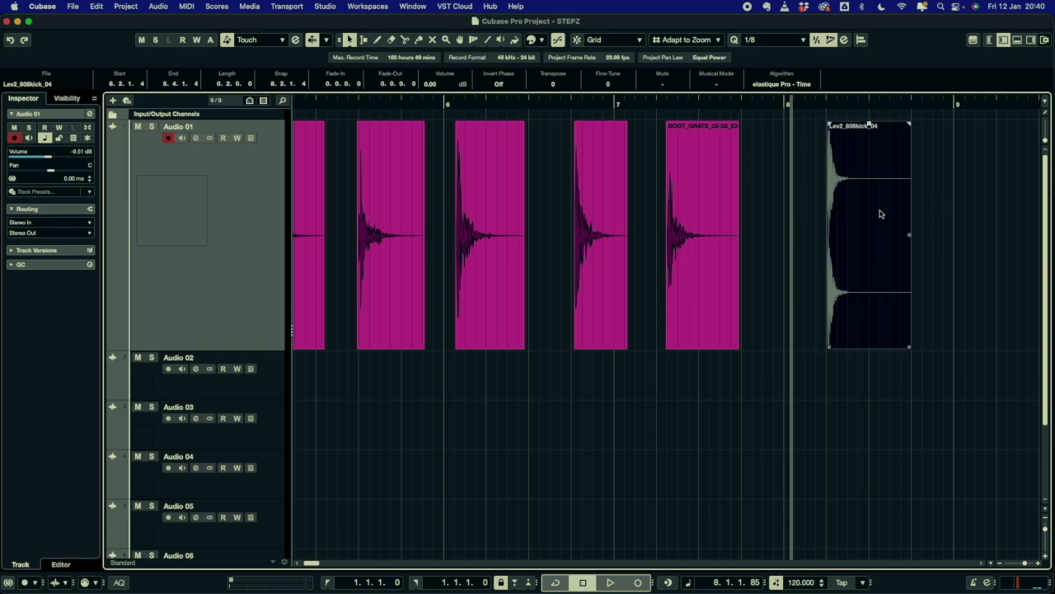
{"action": "scroll", "coordinate": [845, 141], "scroll_direction": "right", "scroll_amount": 5}
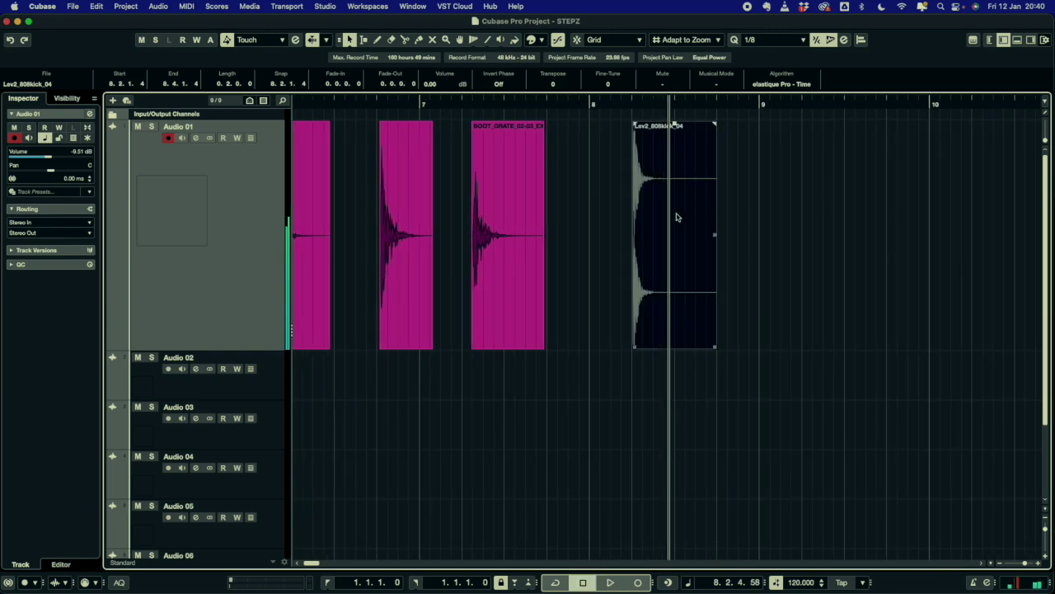
{"action": "left_click", "coordinate": [543, 41]}
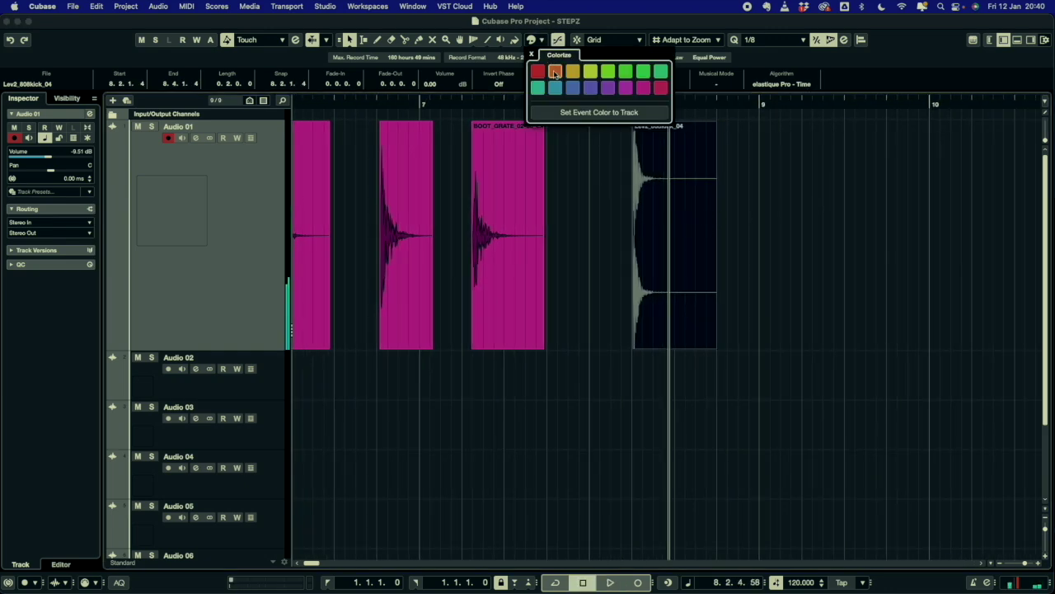
{"action": "left_click", "coordinate": [626, 72]}
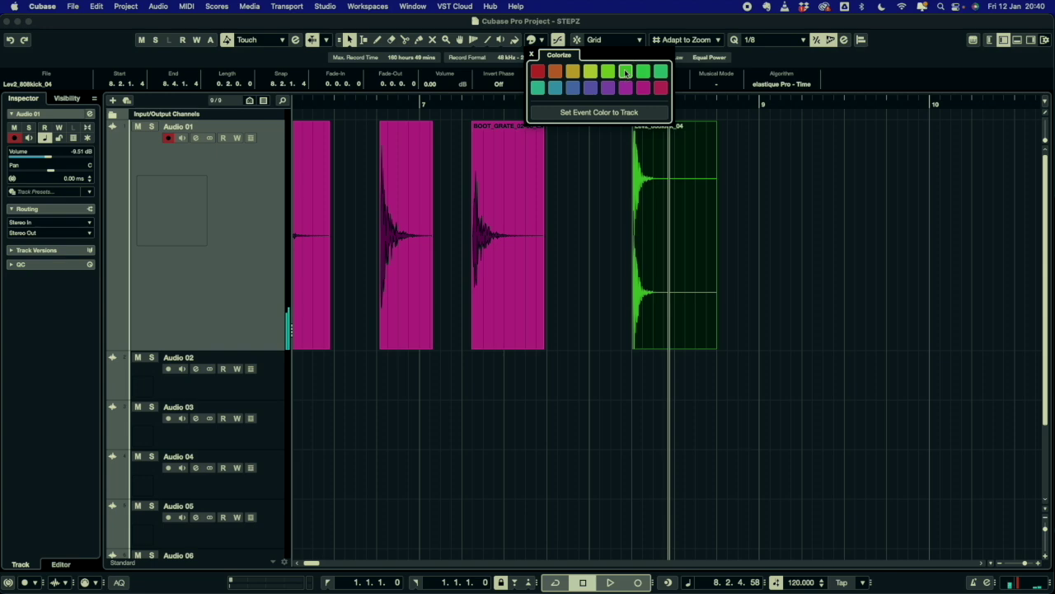
Step: Place the Construction Materials - Walk on Thick Debris recording on Audio 01 at 9.1.4.102, after the kick sample
{"action": "left_click", "coordinate": [807, 101]}
{"action": "key", "text": "g"}
{"action": "key", "text": "g"}
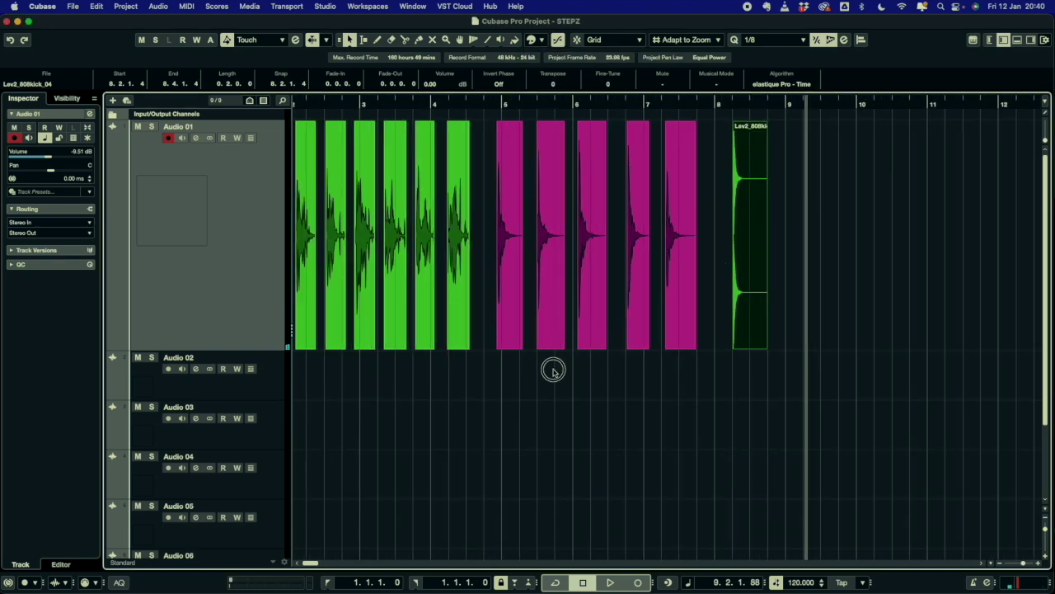
{"action": "left_click_drag", "start_coordinate": [553, 370], "coordinate": [263, 379]}
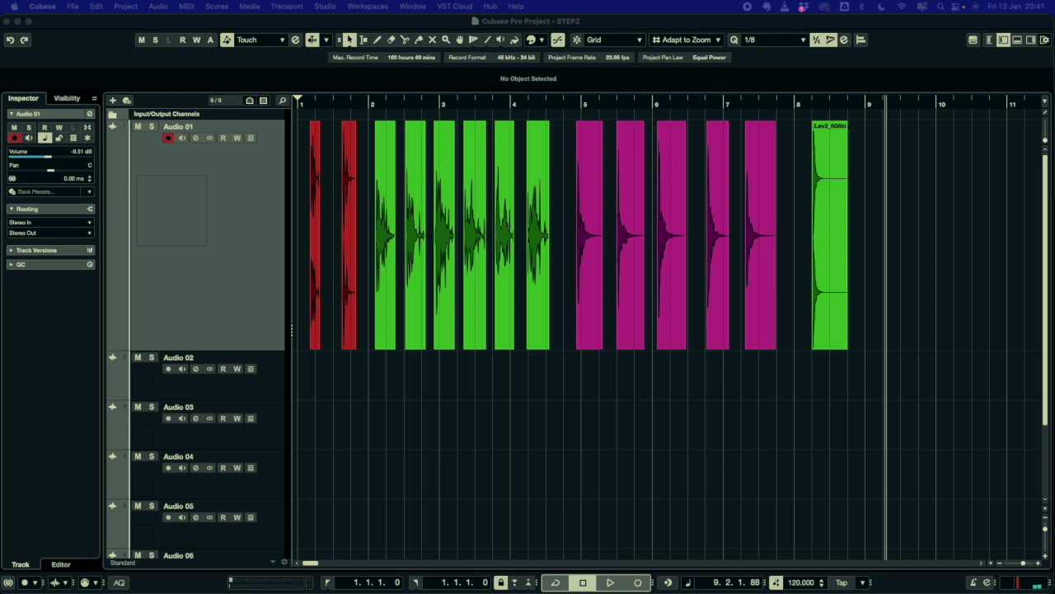
{"action": "left_click_drag", "start_coordinate": [887, 231], "coordinate": [872, 237]}
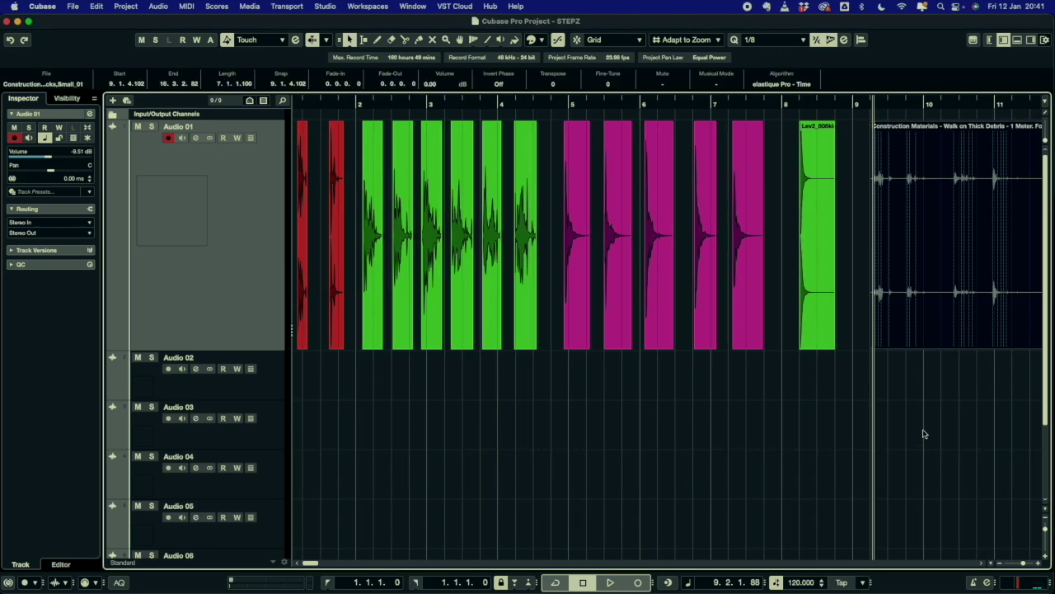
{"action": "left_click_drag", "start_coordinate": [924, 434], "coordinate": [1040, 412]}
Step: Split the thick-debris recording before and after individual footsteps between bars 9 and 13
{"action": "right_click", "coordinate": [720, 138]}
{"action": "left_click", "coordinate": [751, 139]}
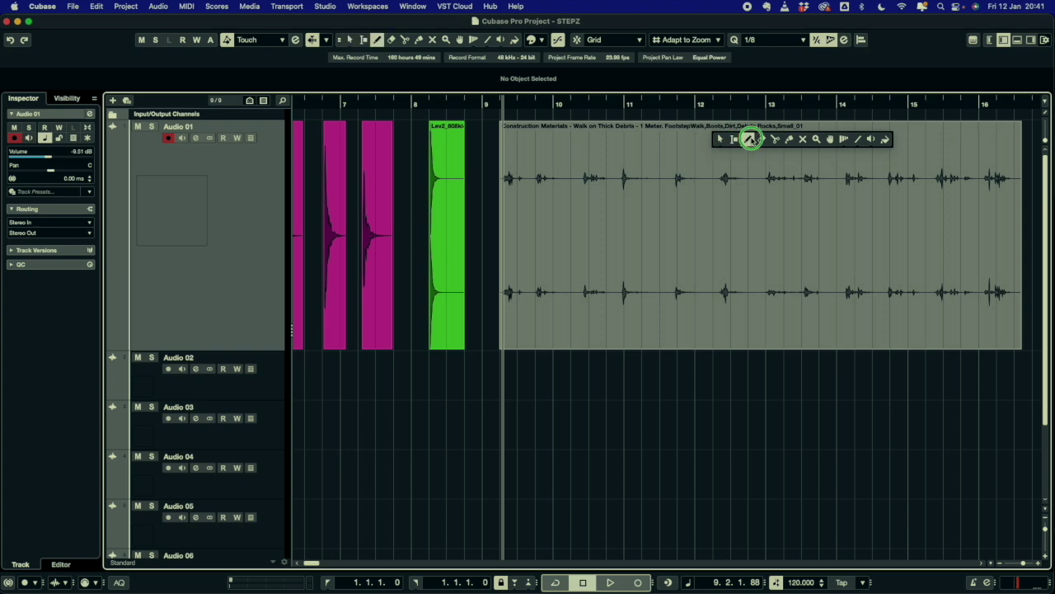
{"action": "left_click", "coordinate": [721, 180]}
{"action": "left_click", "coordinate": [752, 183]}
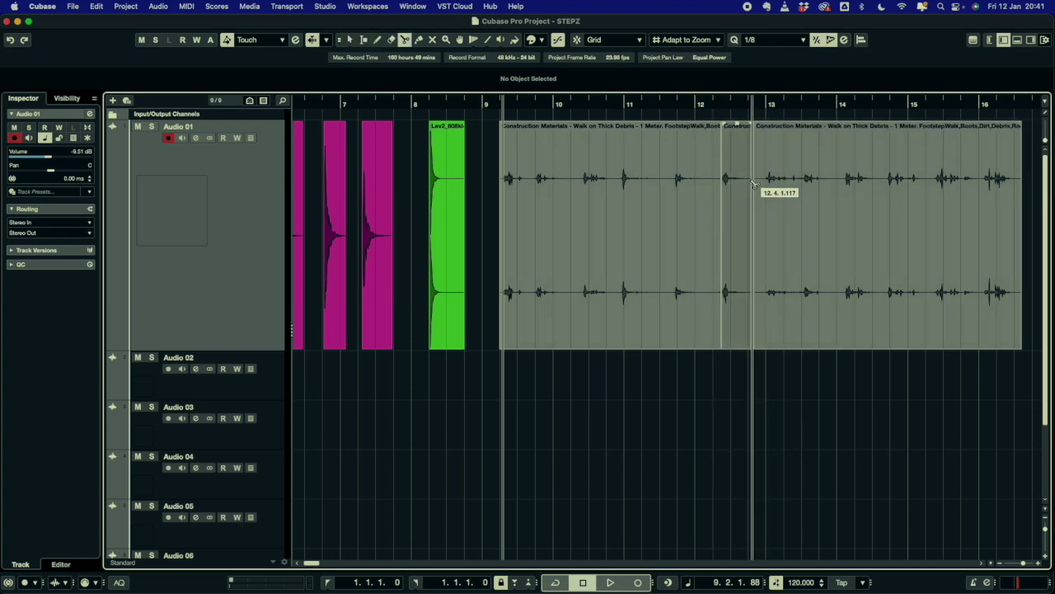
{"action": "left_click", "coordinate": [676, 185]}
{"action": "left_click", "coordinate": [706, 184]}
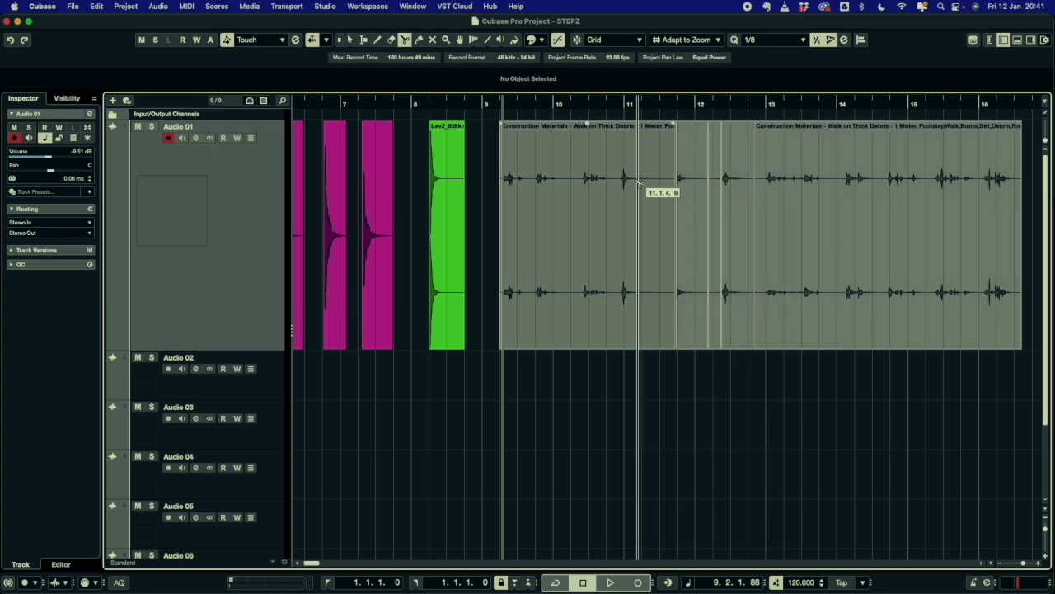
{"action": "left_click", "coordinate": [584, 182]}
{"action": "left_click", "coordinate": [618, 181]}
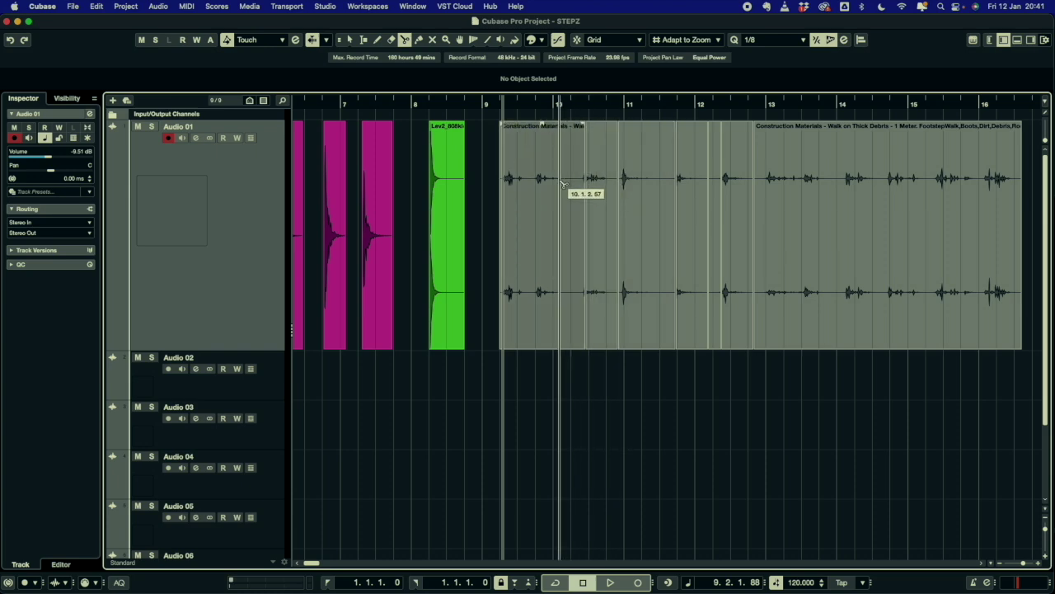
{"action": "left_click", "coordinate": [572, 173]}
Step: Delete the unwanted thick-debris pieces, including the leading fragment, the gaps between cuts and the remainder, leaving four footstep slices
{"action": "key", "text": "1"}
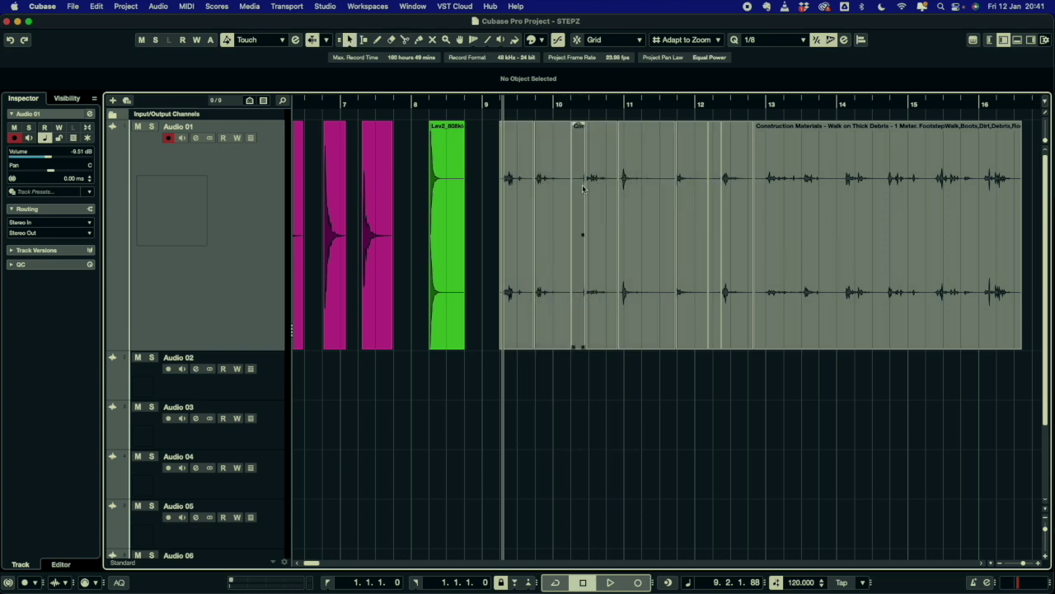
{"action": "left_click", "coordinate": [582, 189]}
{"action": "key", "text": "Delete"}
{"action": "left_click", "coordinate": [558, 192]}
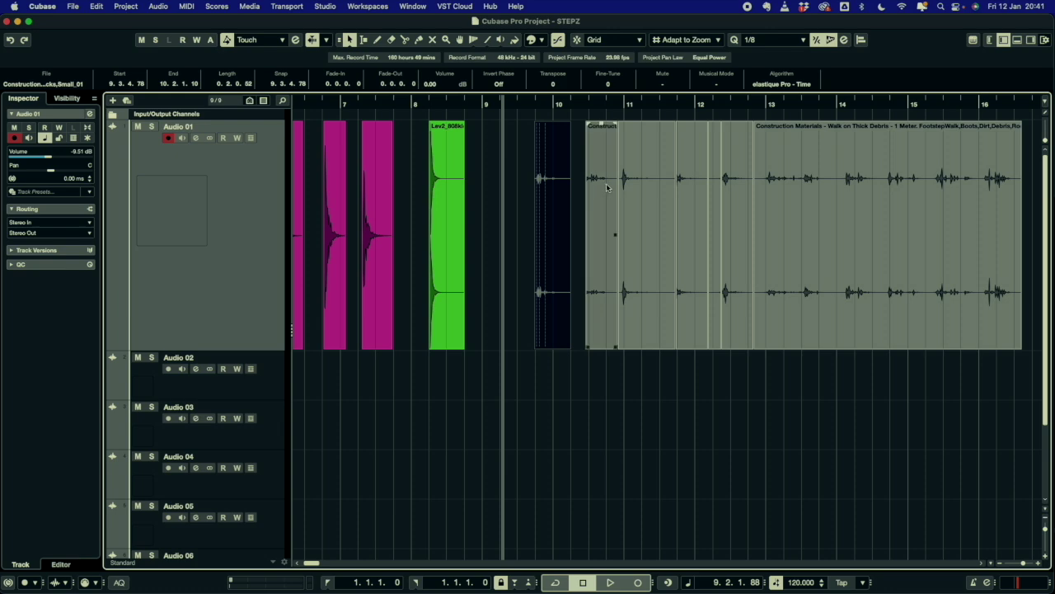
{"action": "left_click", "coordinate": [638, 189]}
{"action": "key", "text": "Delete"}
{"action": "left_click", "coordinate": [676, 186]}
{"action": "left_click", "coordinate": [714, 176]}
{"action": "key", "text": "Delete"}
{"action": "left_click", "coordinate": [737, 182]}
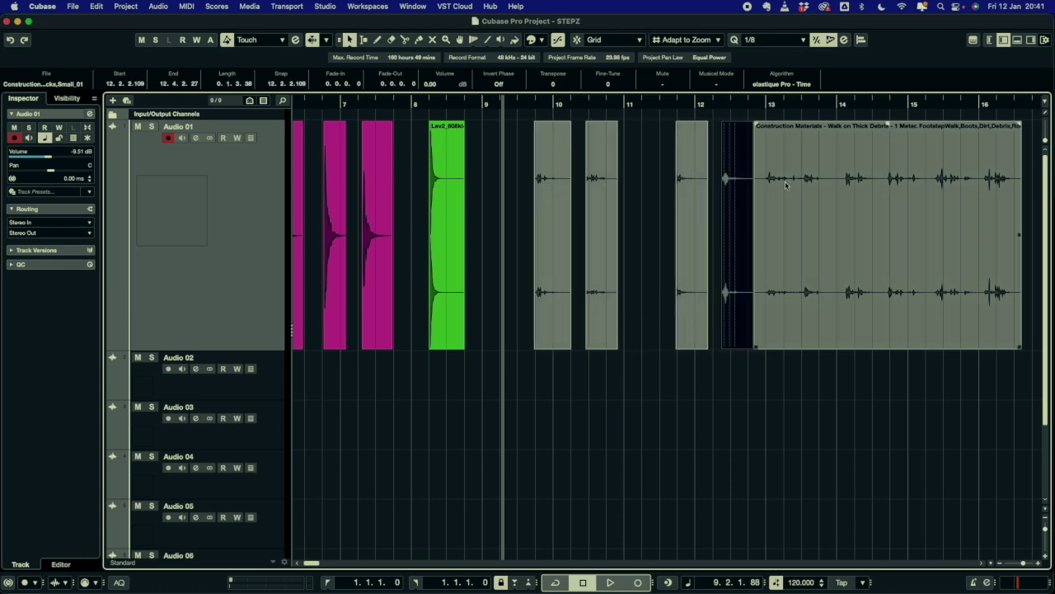
{"action": "left_click", "coordinate": [767, 188]}
{"action": "key", "text": "Delete"}
Step: Move the last two debris slices closer to the first two, select all four and play them back
{"action": "left_click_drag", "start_coordinate": [778, 229], "coordinate": [666, 212]}
{"action": "left_click", "coordinate": [599, 194]}
{"action": "left_click_drag", "start_coordinate": [599, 194], "coordinate": [524, 181]}
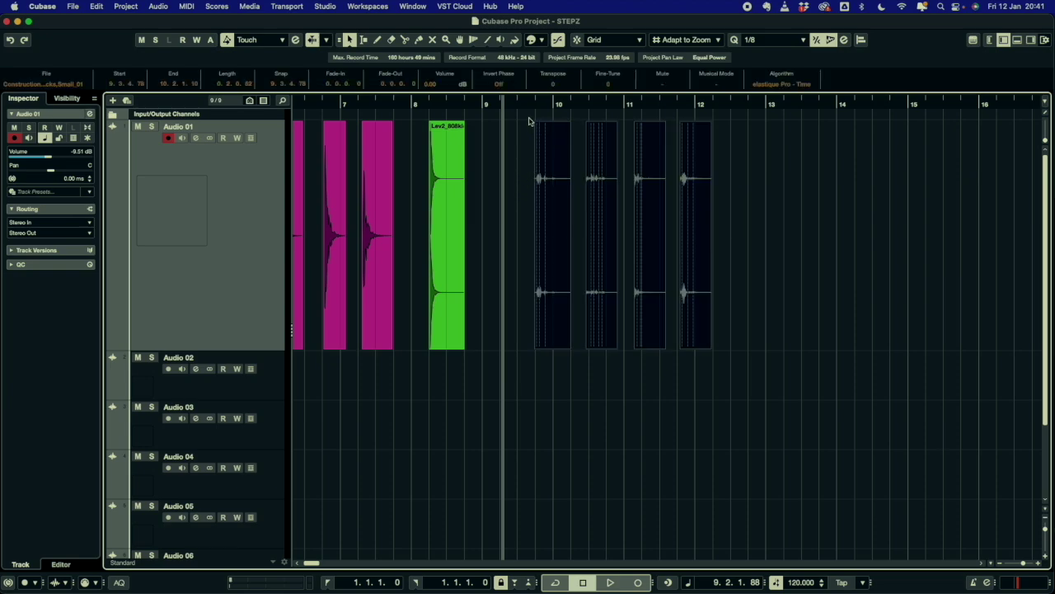
{"action": "key", "text": "space"}
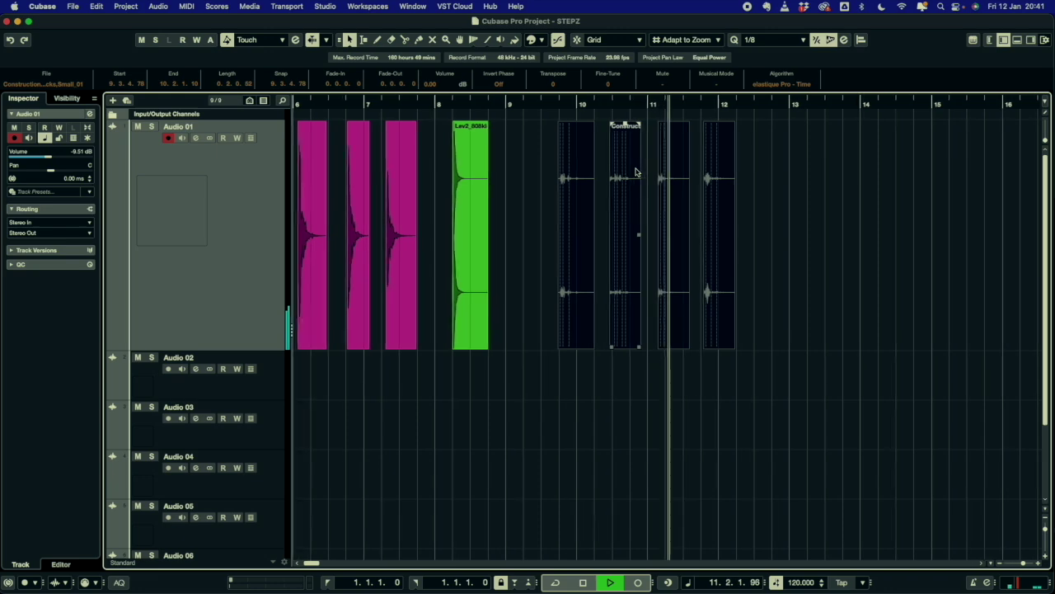
{"action": "key", "text": "space"}
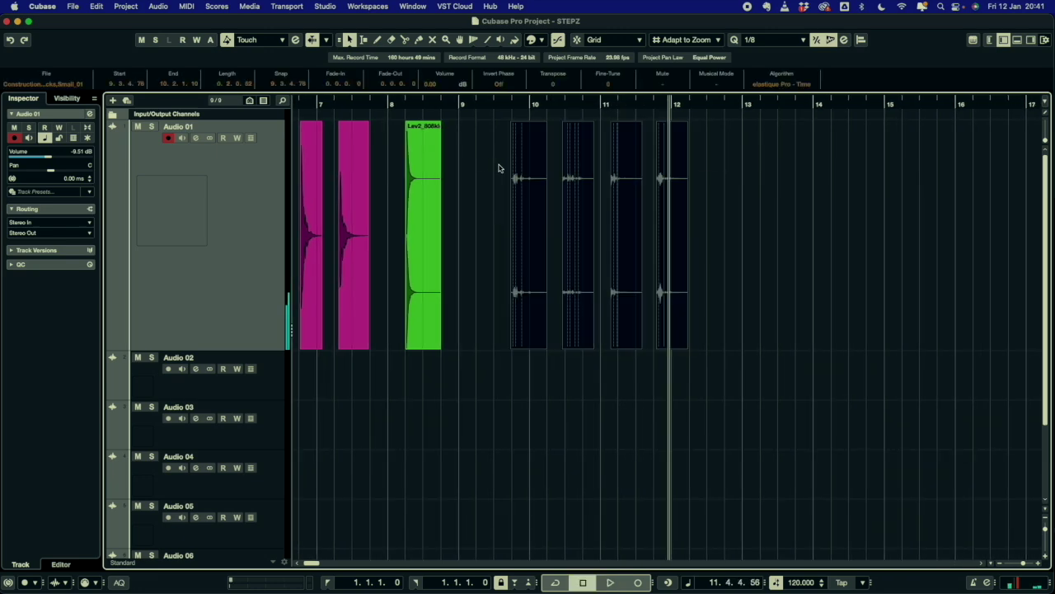
Step: Apply a fade-in to the four selected debris slices on Audio 01 and play them back
{"action": "left_click_drag", "start_coordinate": [512, 124], "coordinate": [524, 123]}
{"action": "left_click", "coordinate": [511, 104]}
{"action": "key", "text": "space"}
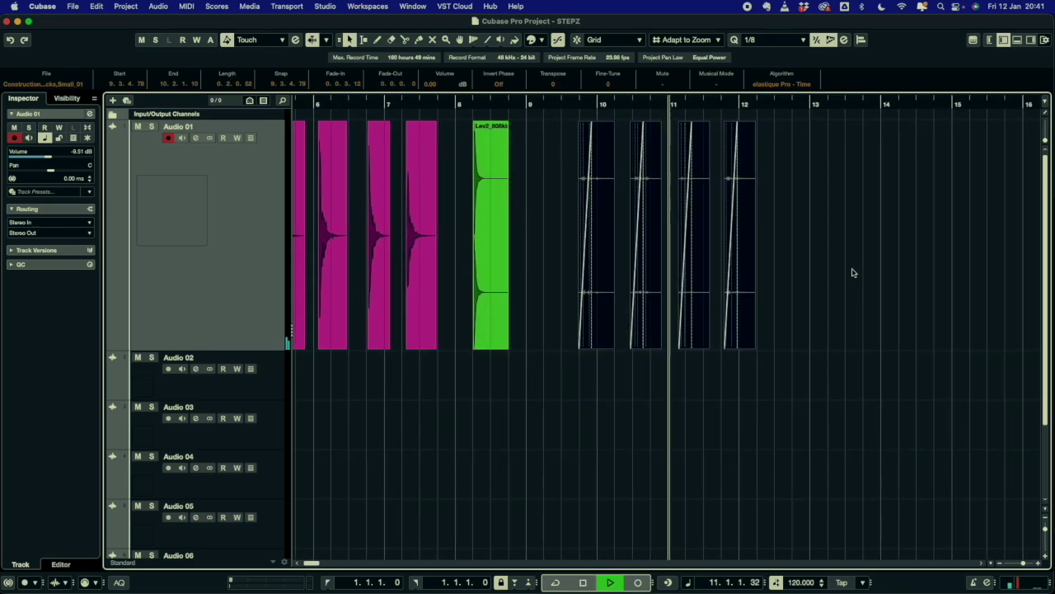
{"action": "key", "text": "space"}
Step: Color the four debris slices on Audio 01 yellow-green
{"action": "left_click_drag", "start_coordinate": [846, 270], "coordinate": [500, 176]}
{"action": "left_click", "coordinate": [541, 39]}
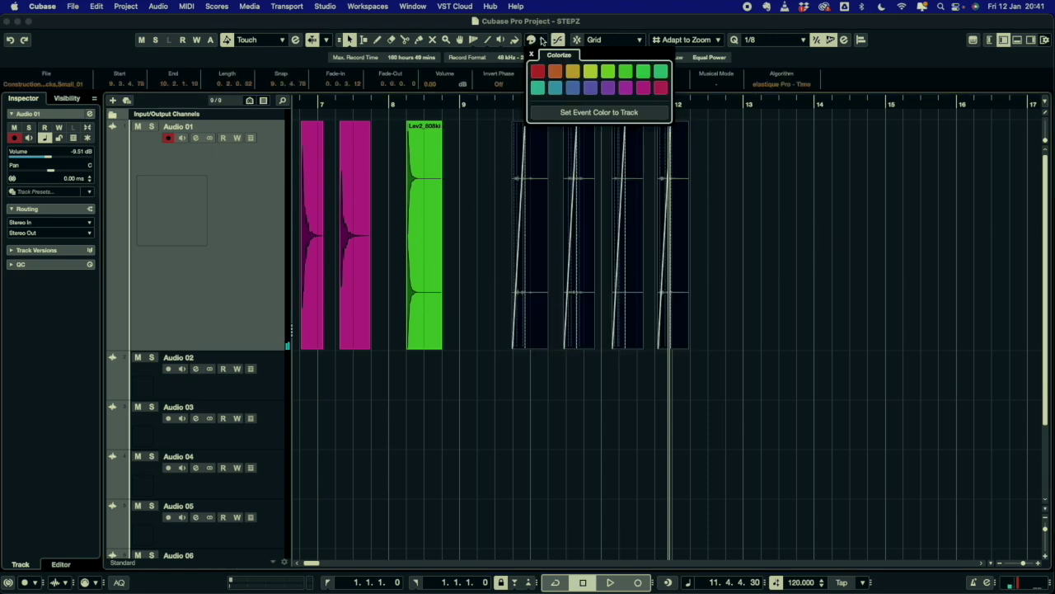
{"action": "left_click", "coordinate": [591, 71]}
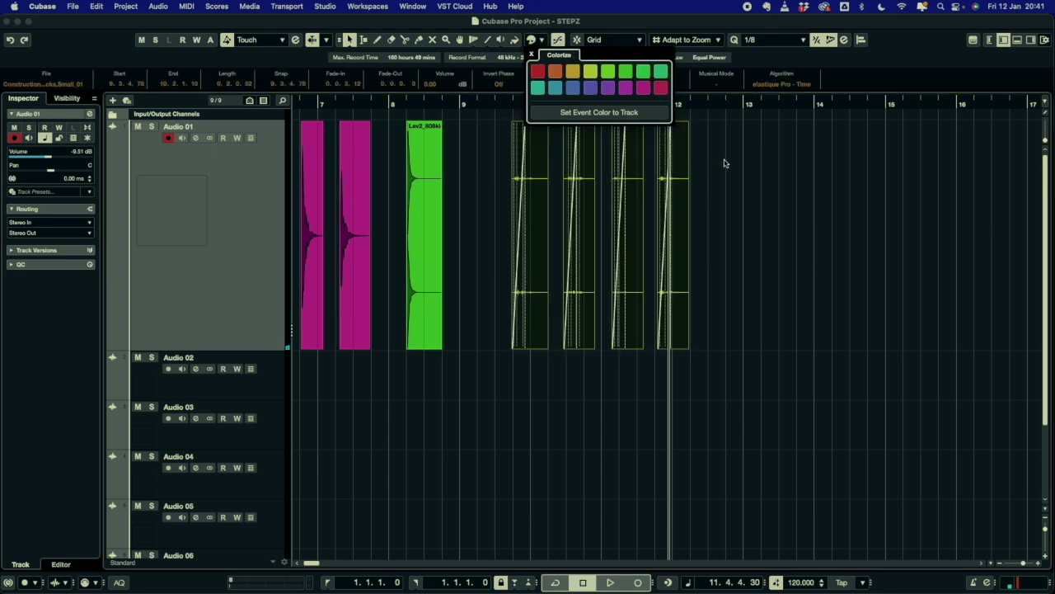
{"action": "scroll", "coordinate": [464, 359], "scroll_direction": "left", "scroll_amount": 10}
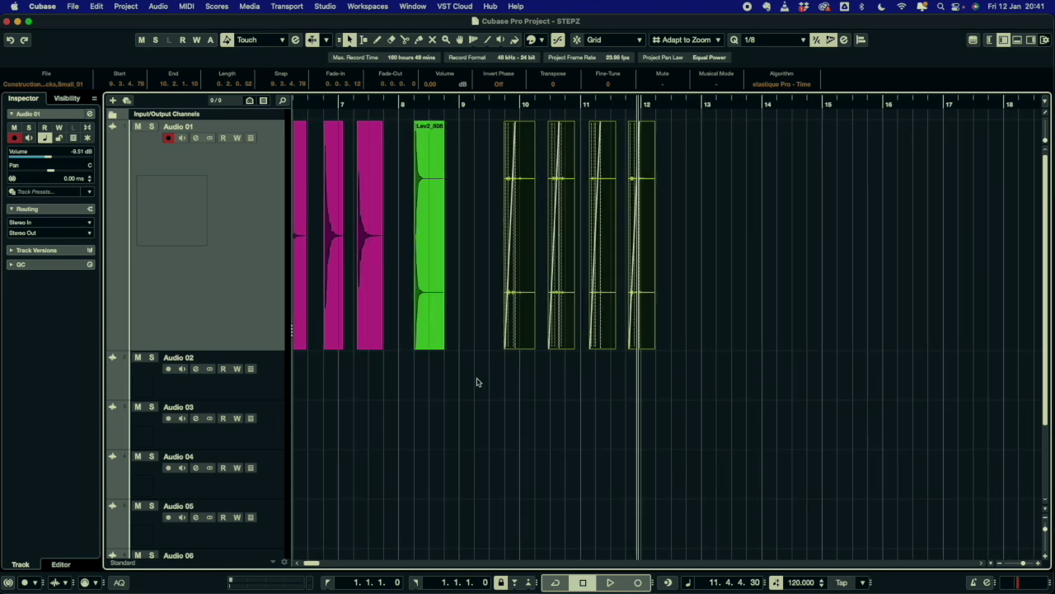
{"action": "left_click", "coordinate": [462, 381]}
{"action": "scroll", "coordinate": [396, 385], "scroll_direction": "down", "scroll_amount": 3}
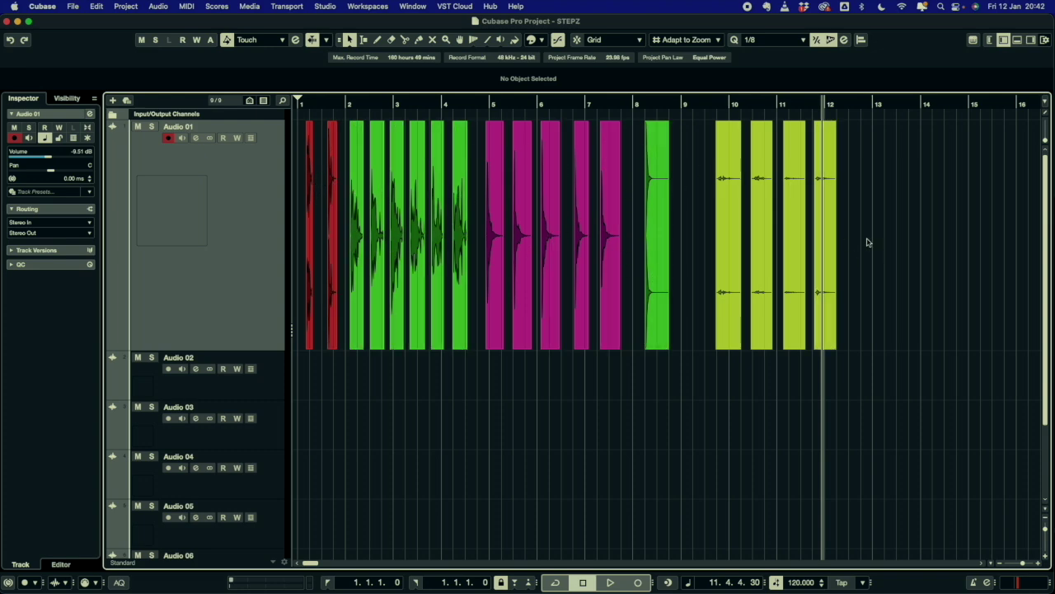
Step: Return the playhead to the project start and shift the first red boot slice on Audio 01 to 1.1.3.0
{"action": "scroll", "coordinate": [883, 270], "scroll_direction": "up", "scroll_amount": 3}
{"action": "left_click_drag", "start_coordinate": [738, 474], "coordinate": [38, 455]}
{"action": "scroll", "coordinate": [596, 432], "scroll_direction": "down", "scroll_amount": 3}
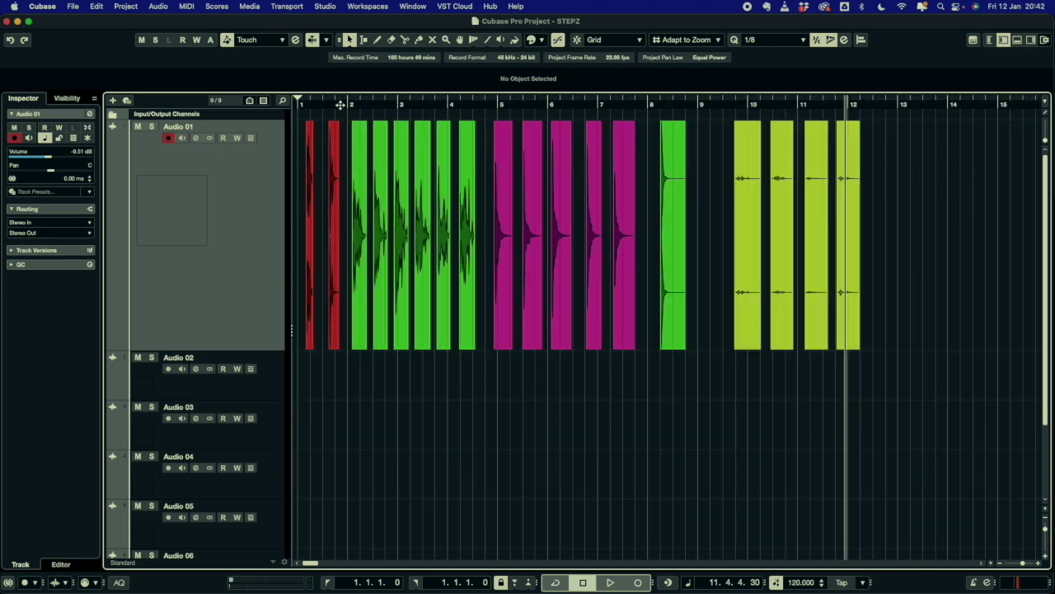
{"action": "key", "text": "Home"}
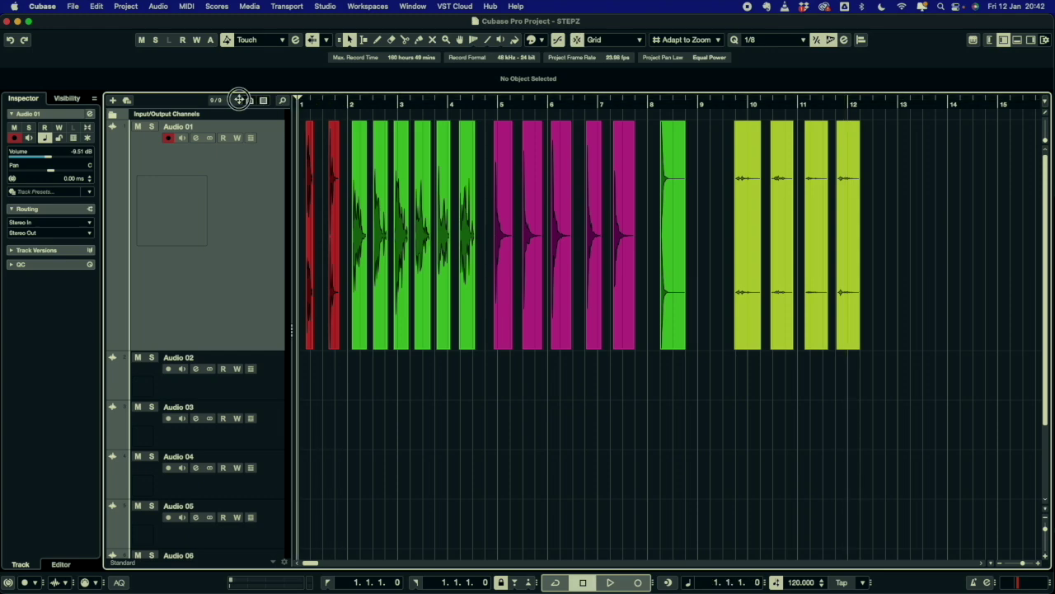
{"action": "key", "text": "h"}
{"action": "key", "text": "h"}
{"action": "key", "text": "h"}
{"action": "left_click", "coordinate": [326, 168]}
{"action": "left_click_drag", "start_coordinate": [326, 168], "coordinate": [323, 162]}
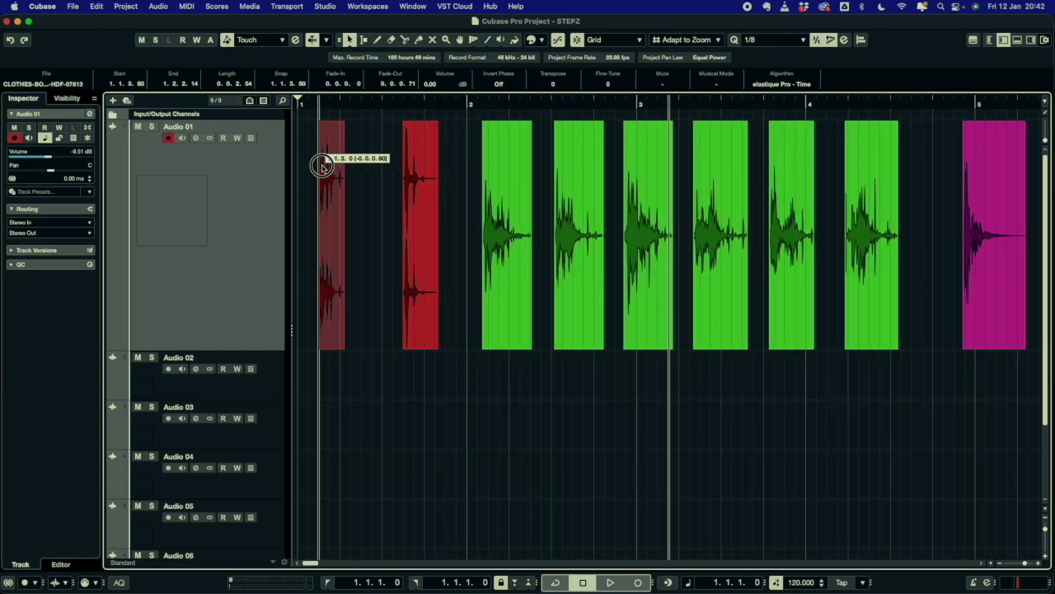
{"action": "key", "text": "g"}
{"action": "key", "text": "g"}
{"action": "key", "text": "g"}
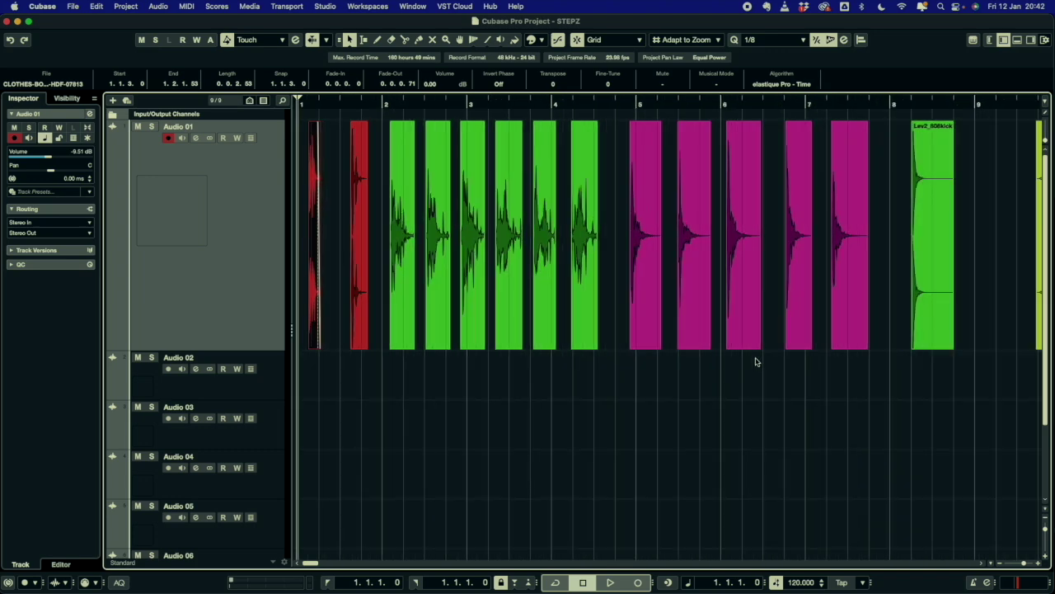
Step: Arrange the 808 kick on Audio 03 as three hits at beats 1.2, 2.1 and 2.4, then copy them to 4.4, 5.3 and 6.2
{"action": "left_click_drag", "start_coordinate": [619, 210], "coordinate": [416, 432]}
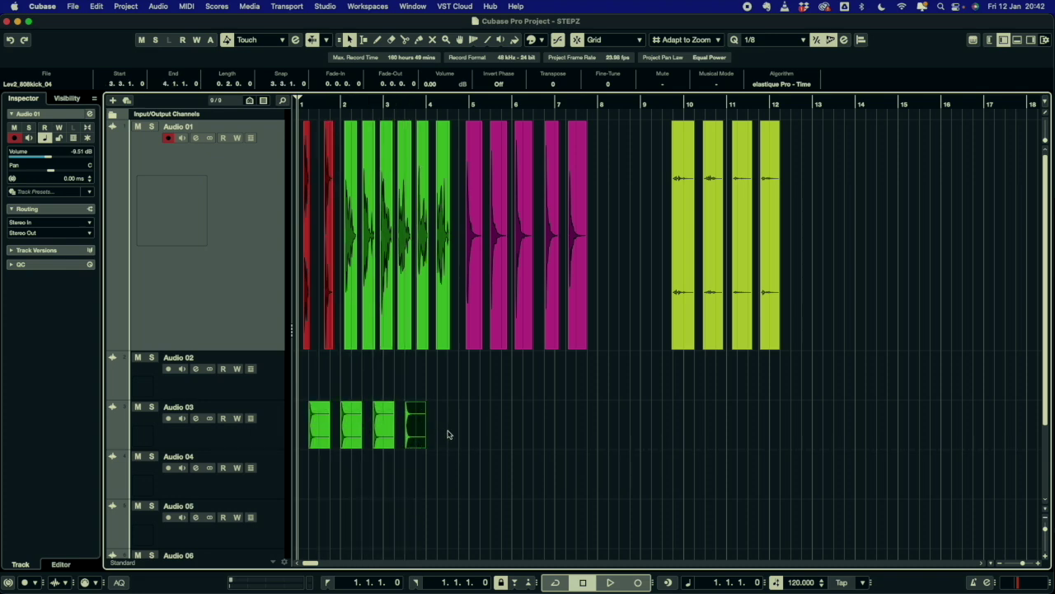
{"action": "key", "text": "Delete"}
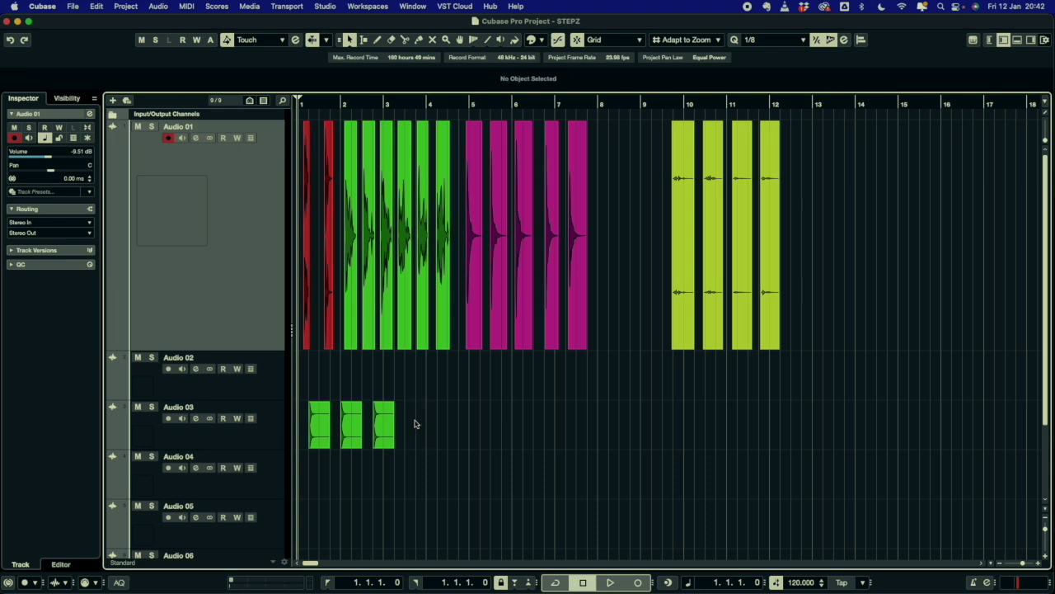
{"action": "left_click_drag", "start_coordinate": [384, 424], "coordinate": [536, 425]}
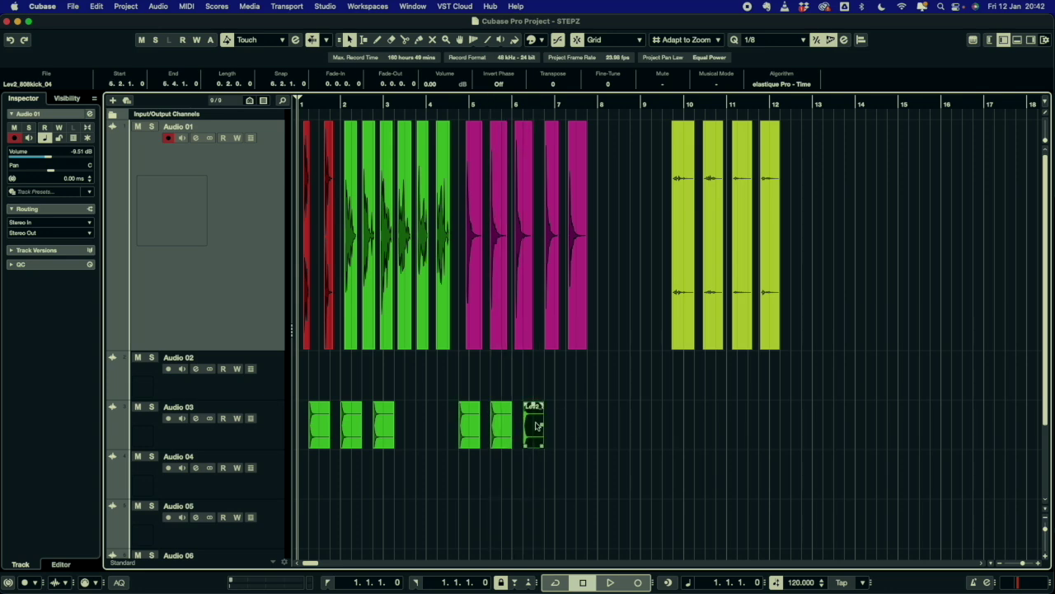
Step: Place three grate slices on Audio 04 beneath the second kick group, at 4.4.1.0, 5.3.1.0 and 6.2.1.0
{"action": "left_click_drag", "start_coordinate": [471, 277], "coordinate": [314, 479]}
{"action": "left_click", "coordinate": [494, 282]}
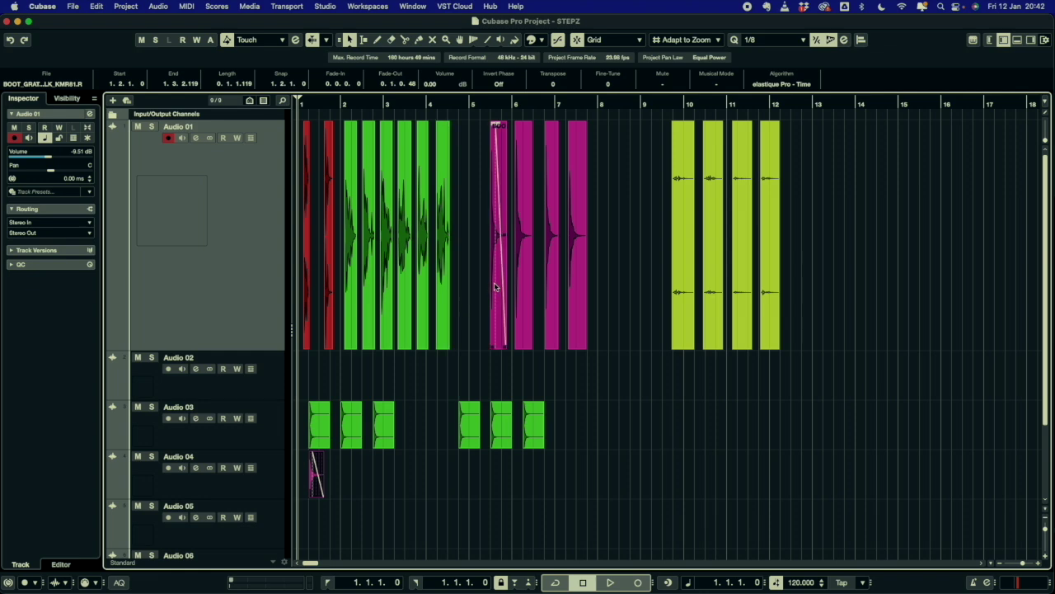
{"action": "left_click_drag", "start_coordinate": [494, 286], "coordinate": [462, 474]}
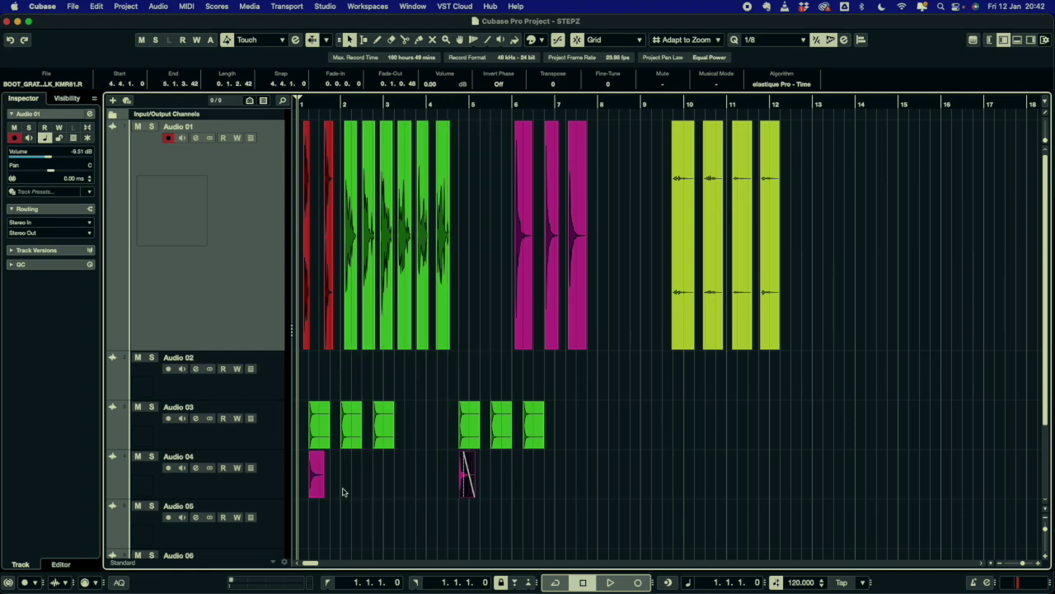
{"action": "left_click_drag", "start_coordinate": [320, 483], "coordinate": [499, 460]}
{"action": "left_click", "coordinate": [577, 269]}
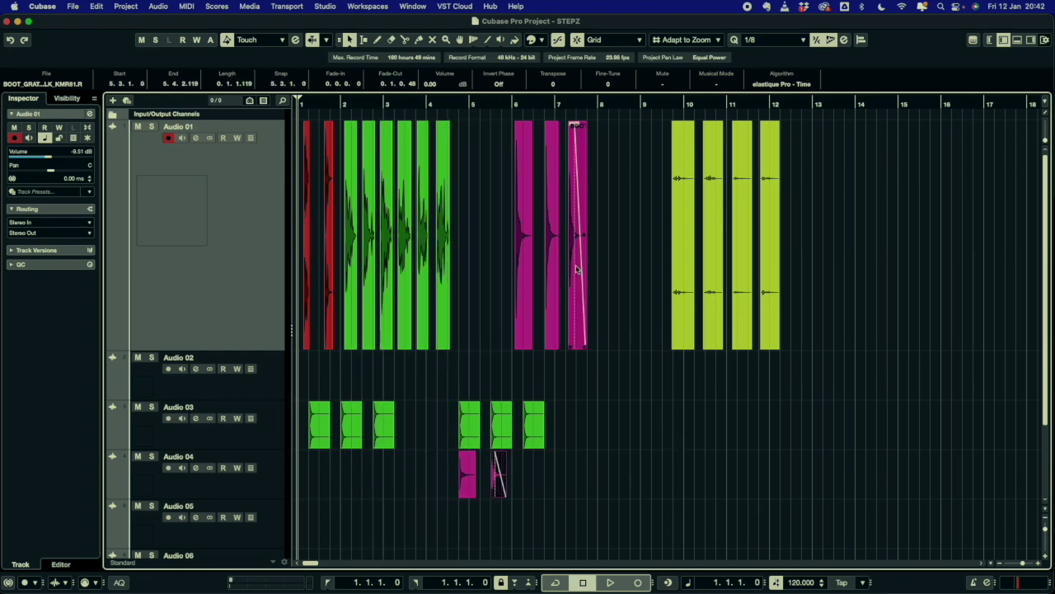
{"action": "left_click_drag", "start_coordinate": [576, 271], "coordinate": [538, 487]}
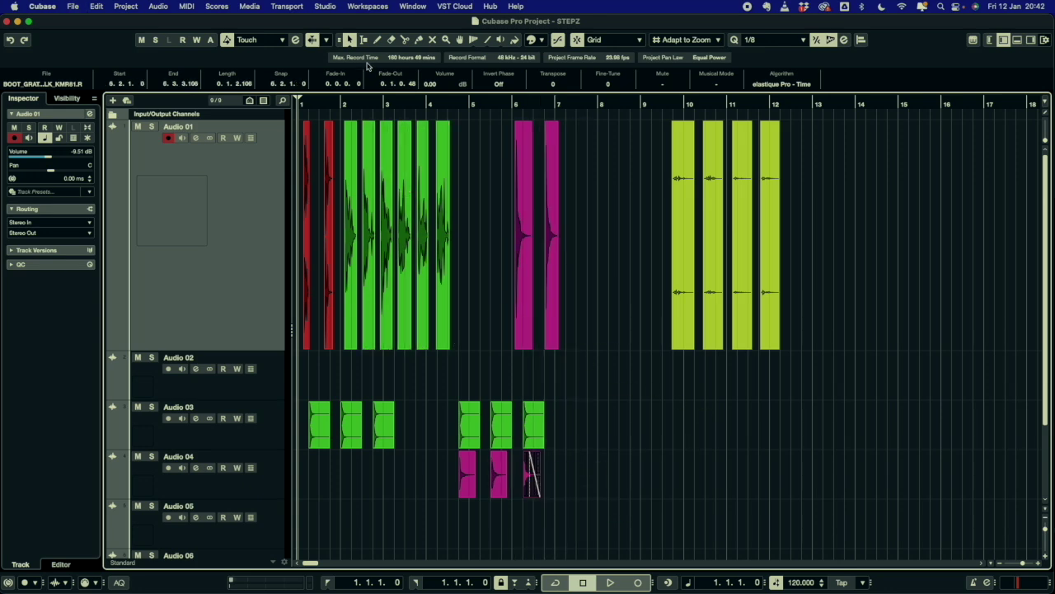
Step: Move the first three grass slices to Audio 04 and place them beneath the first kick group at beats 1.2, 2.1 and 2.4
{"action": "left_click_drag", "start_coordinate": [349, 96], "coordinate": [286, 142]}
{"action": "key", "text": "g"}
{"action": "key", "text": "g"}
{"action": "key", "text": "g"}
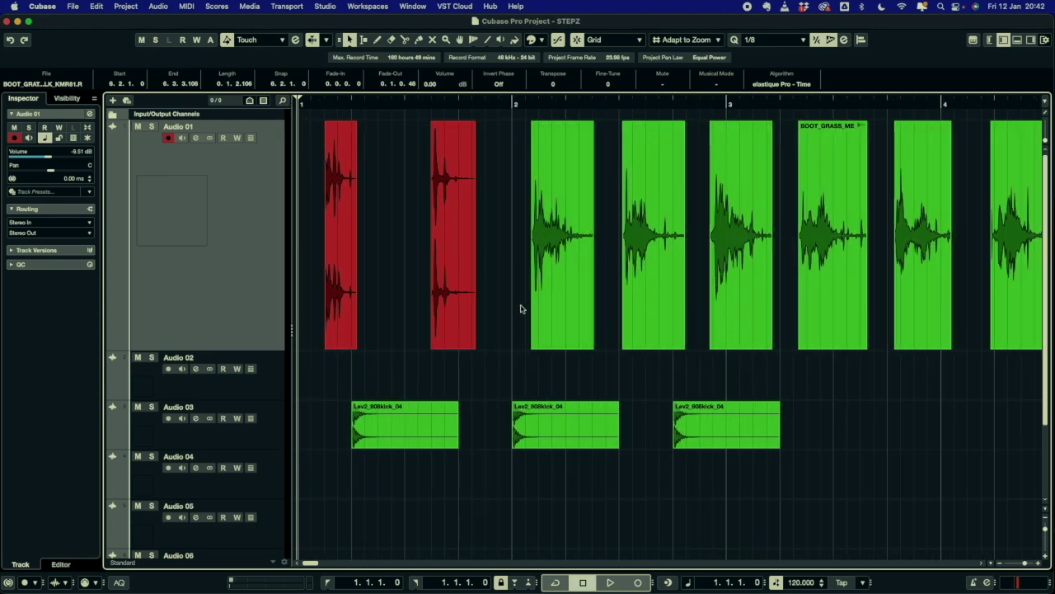
{"action": "left_click_drag", "start_coordinate": [412, 372], "coordinate": [319, 464]}
{"action": "left_click", "coordinate": [403, 488]}
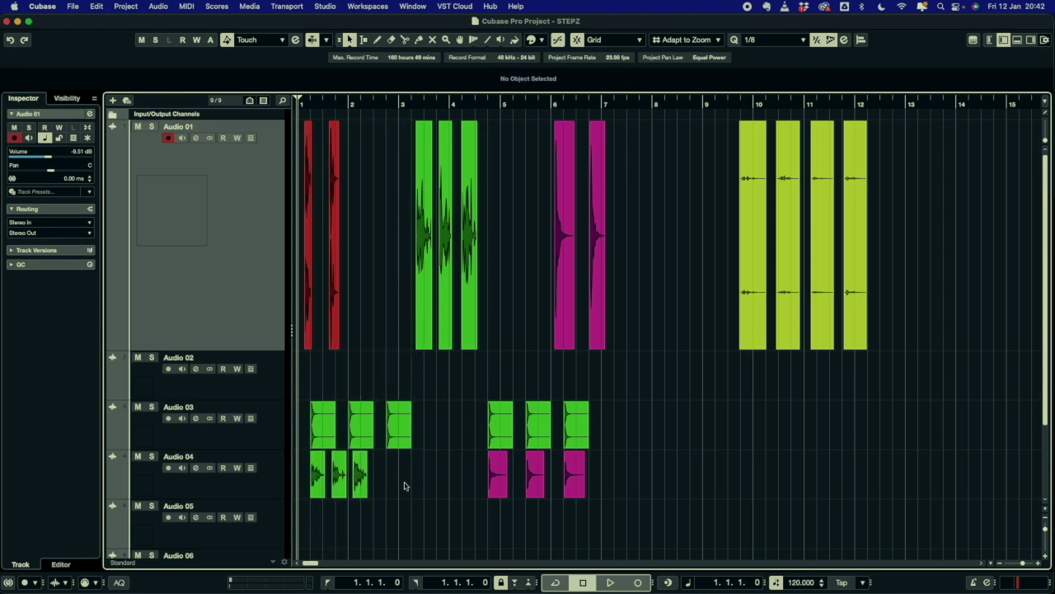
{"action": "mouse_move", "coordinate": [405, 488]}
{"action": "left_mouse_down"}
{"action": "mouse_move", "coordinate": [330, 462]}
{"action": "mouse_move", "coordinate": [400, 474]}
{"action": "mouse_move", "coordinate": [378, 478]}
{"action": "mouse_move", "coordinate": [394, 480]}
{"action": "left_mouse_up"}
{"action": "key", "text": "super+z"}
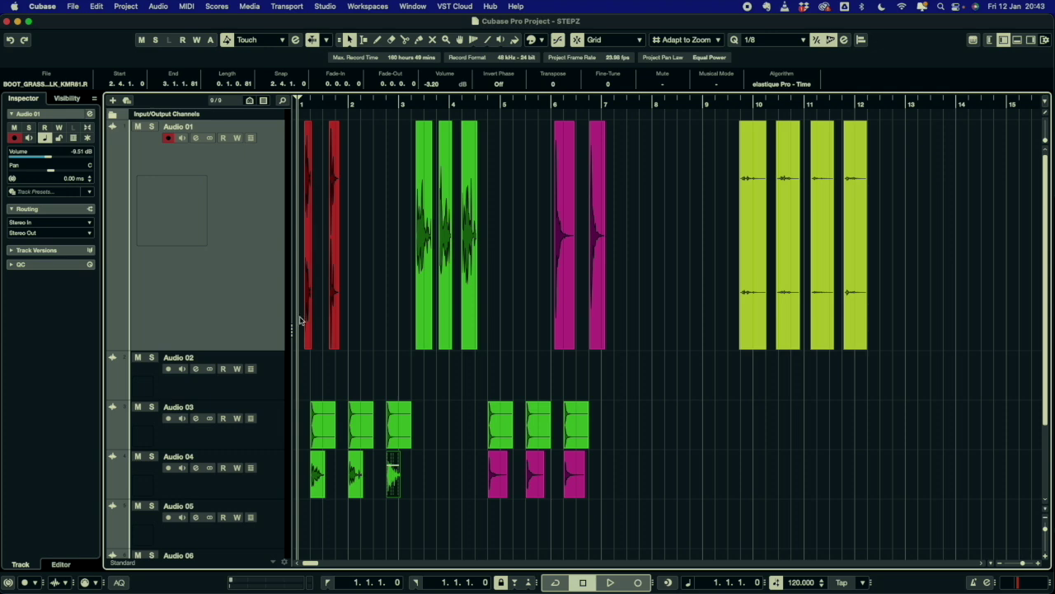
Step: Move both boot slices to Audio 02 above the first two kicks and copy the pair to 4.4.1.0 and 5.3.1.0
{"action": "left_click_drag", "start_coordinate": [308, 321], "coordinate": [355, 368]}
{"action": "left_click", "coordinate": [336, 345]}
{"action": "left_click_drag", "start_coordinate": [365, 373], "coordinate": [501, 368]}
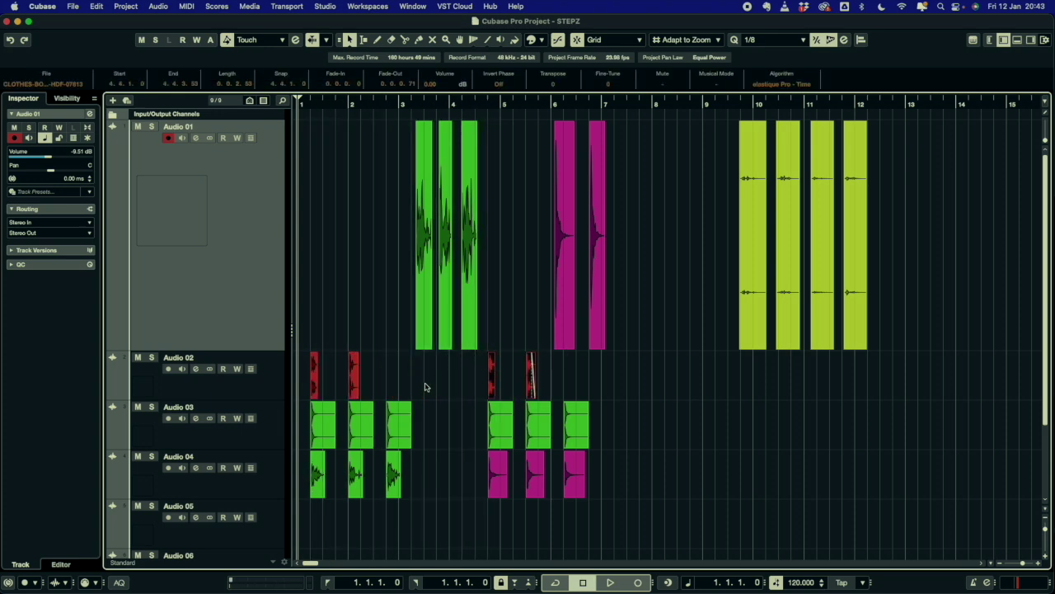
{"action": "left_click", "coordinate": [420, 385]}
Step: Copy boot slices on Audio 02 to the third kick of each group, at 2.4.1.0 and 6.2.1.0
{"action": "key", "text": "h"}
{"action": "key", "text": "h"}
{"action": "key", "text": "h"}
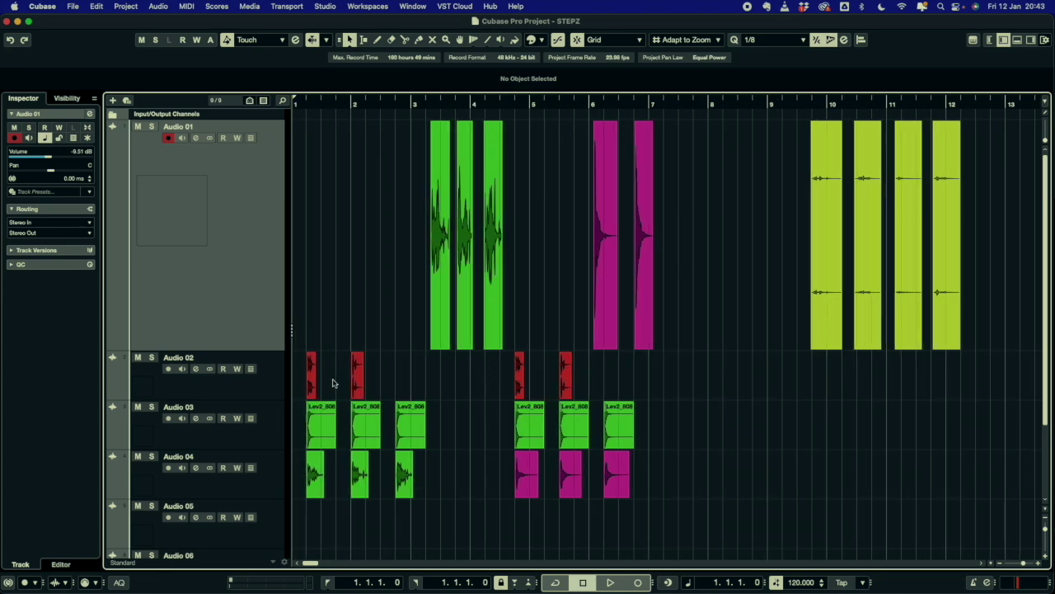
{"action": "left_click", "coordinate": [369, 372]}
{"action": "left_click", "coordinate": [403, 357]}
{"action": "left_click_drag", "start_coordinate": [366, 372], "coordinate": [836, 379]}
{"action": "left_click", "coordinate": [860, 386]}
{"action": "scroll", "coordinate": [860, 387], "scroll_direction": "right", "scroll_amount": 10}
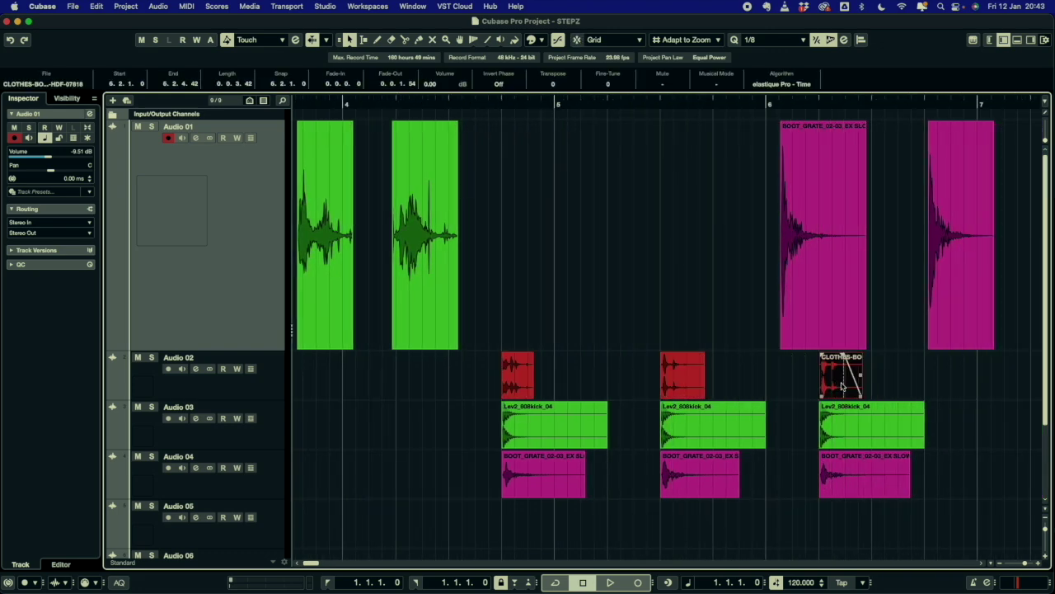
Step: Nudge the boot slices above the kicks at 6.2 and 5.3 earlier, to 6.1.4.81 and 5.2.4.82, aligning their transients with the kicks
{"action": "left_click_drag", "start_coordinate": [836, 388], "coordinate": [832, 388]}
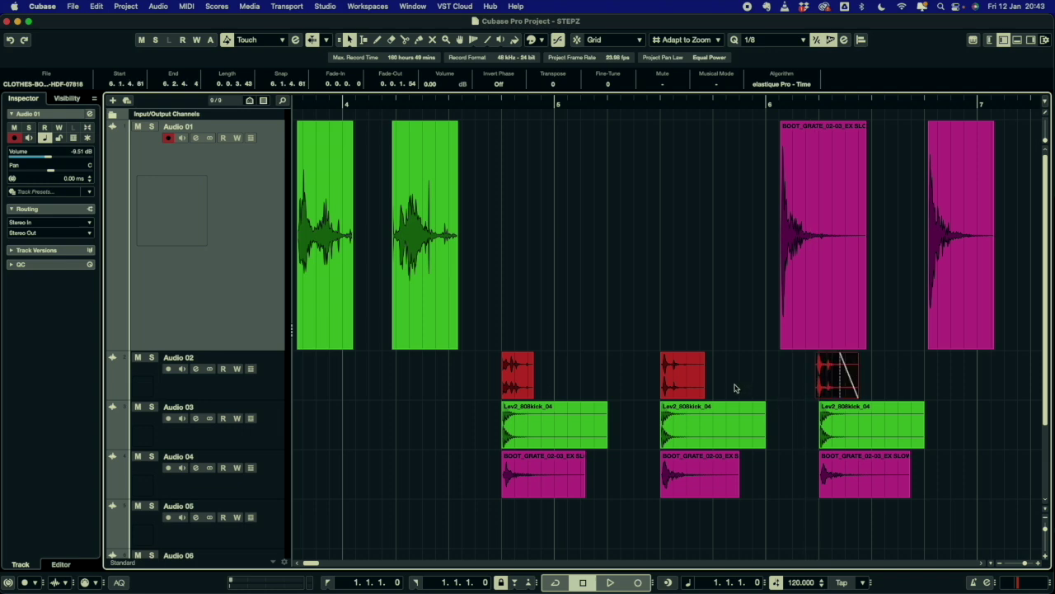
{"action": "scroll", "coordinate": [647, 333], "scroll_direction": "up", "scroll_amount": 5}
{"action": "left_click", "coordinate": [737, 373]}
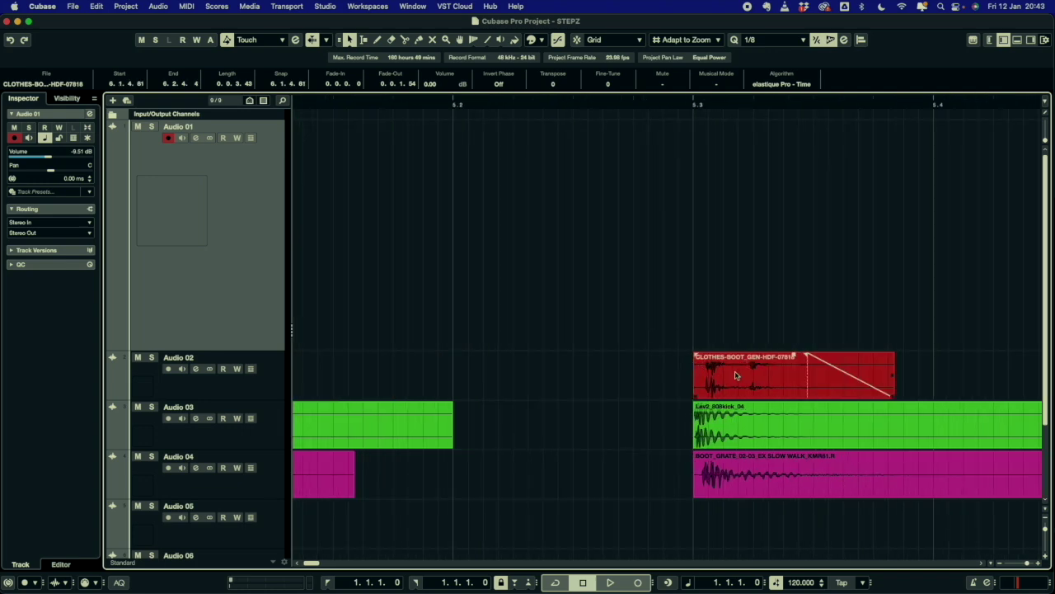
{"action": "left_click_drag", "start_coordinate": [740, 376], "coordinate": [722, 376]}
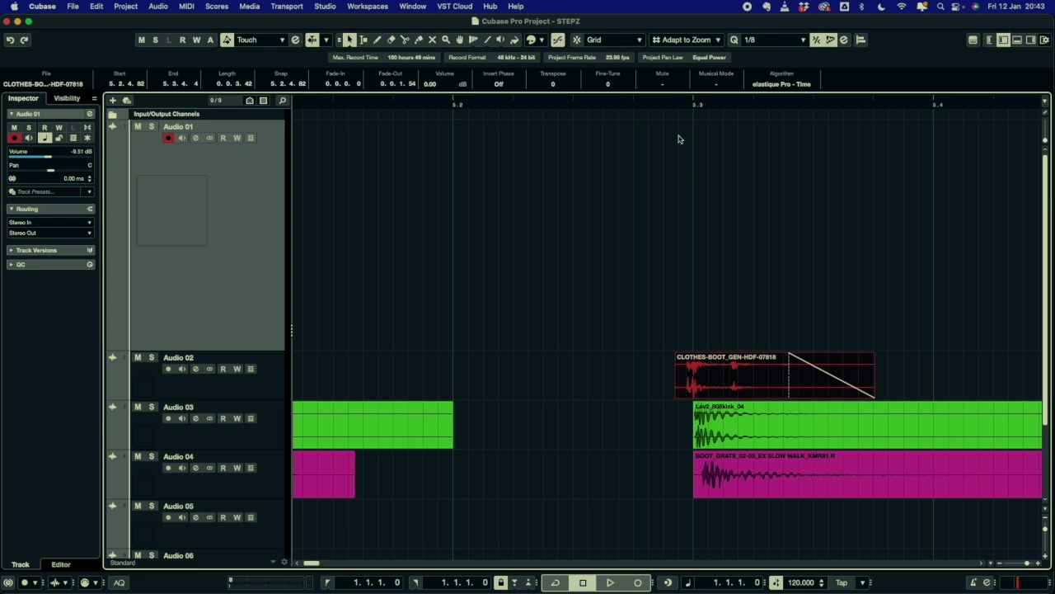
{"action": "scroll", "coordinate": [681, 240], "scroll_direction": "up", "scroll_amount": 5}
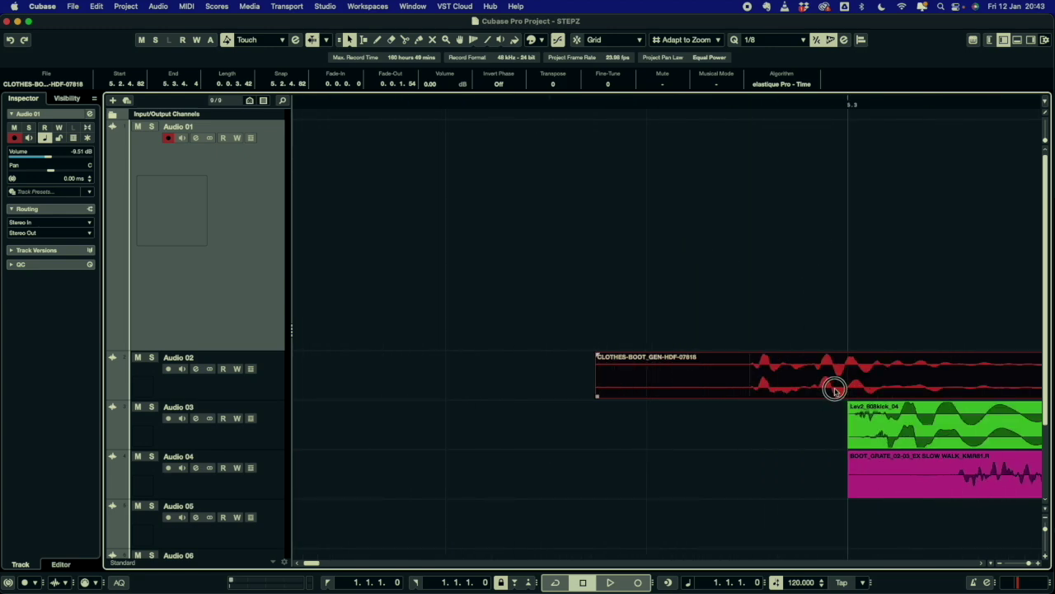
{"action": "scroll", "coordinate": [835, 389], "scroll_direction": "down", "scroll_amount": 5}
Step: Nudge the three grate slices on Audio 04 slightly ahead of their kicks and fine-tune the last boot slice to 6.1.4.83
{"action": "left_click", "coordinate": [912, 490]}
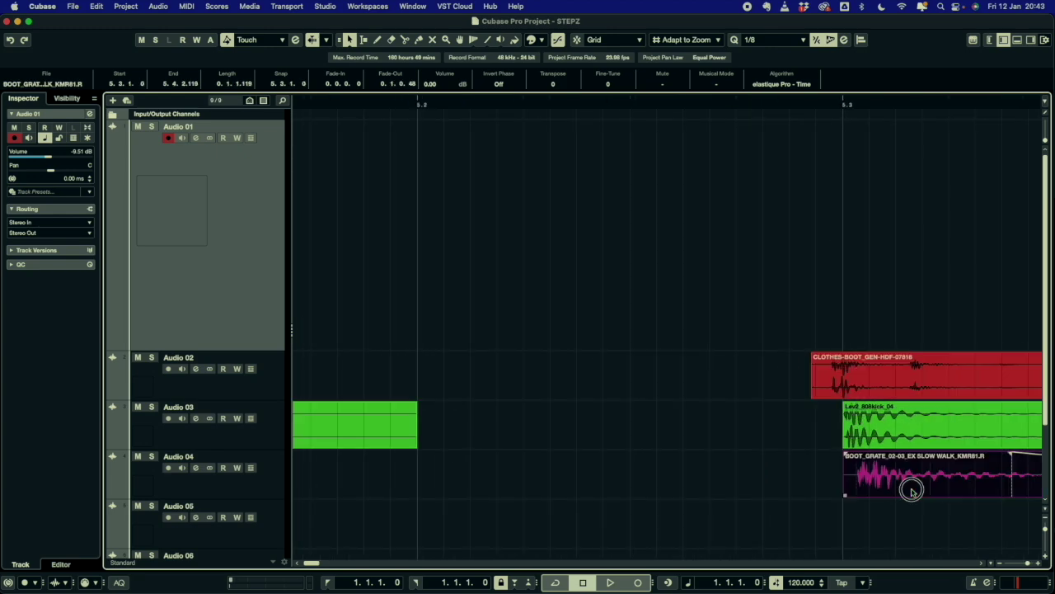
{"action": "left_click_drag", "start_coordinate": [912, 490], "coordinate": [907, 483]}
{"action": "scroll", "coordinate": [872, 495], "scroll_direction": "down", "scroll_amount": 3}
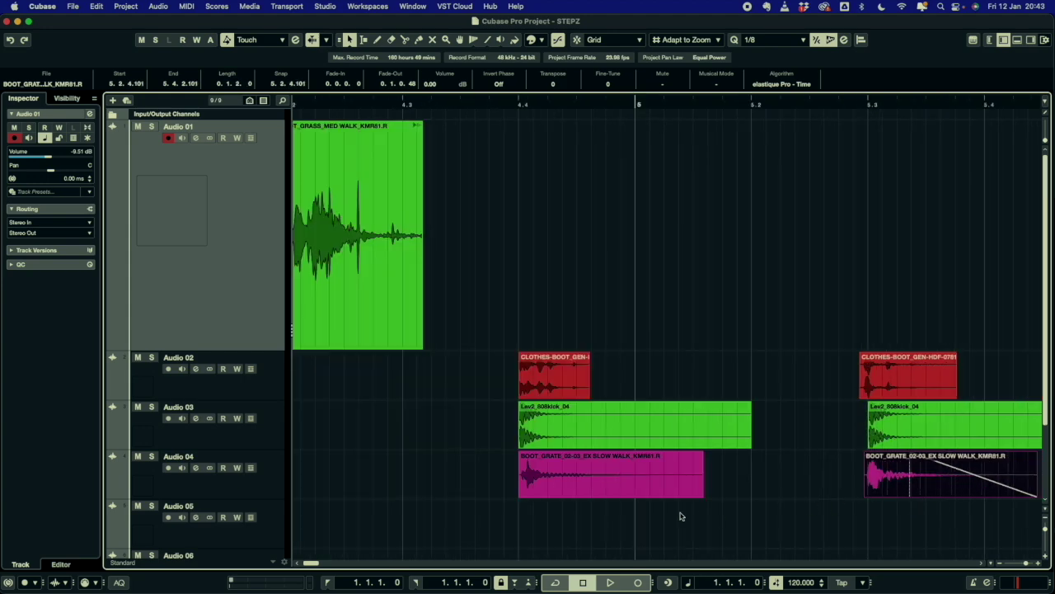
{"action": "left_click_drag", "start_coordinate": [603, 490], "coordinate": [598, 486]}
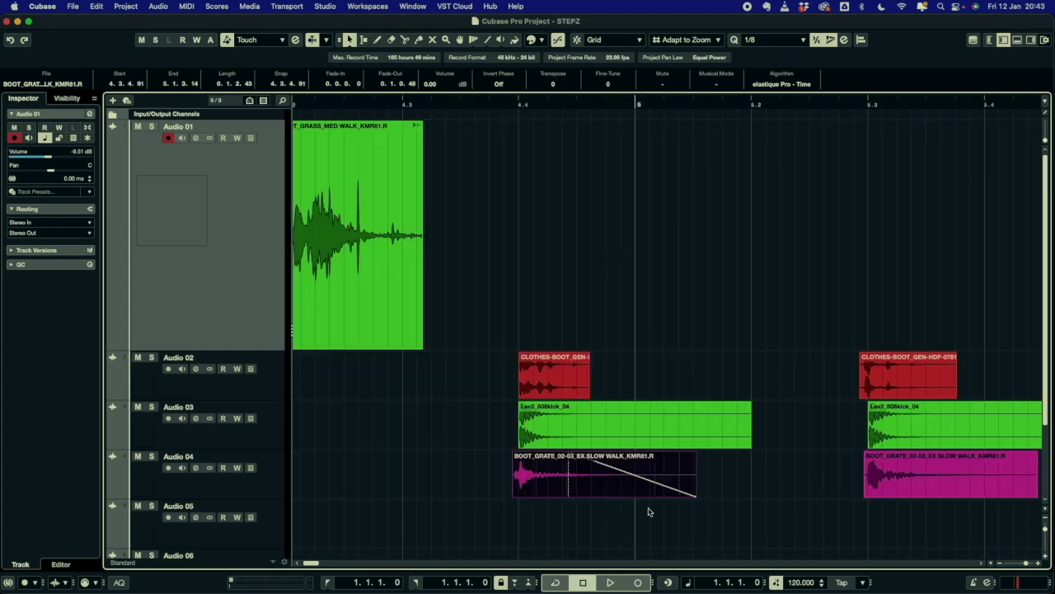
{"action": "left_click_drag", "start_coordinate": [847, 521], "coordinate": [1046, 536]}
{"action": "left_click", "coordinate": [687, 493]}
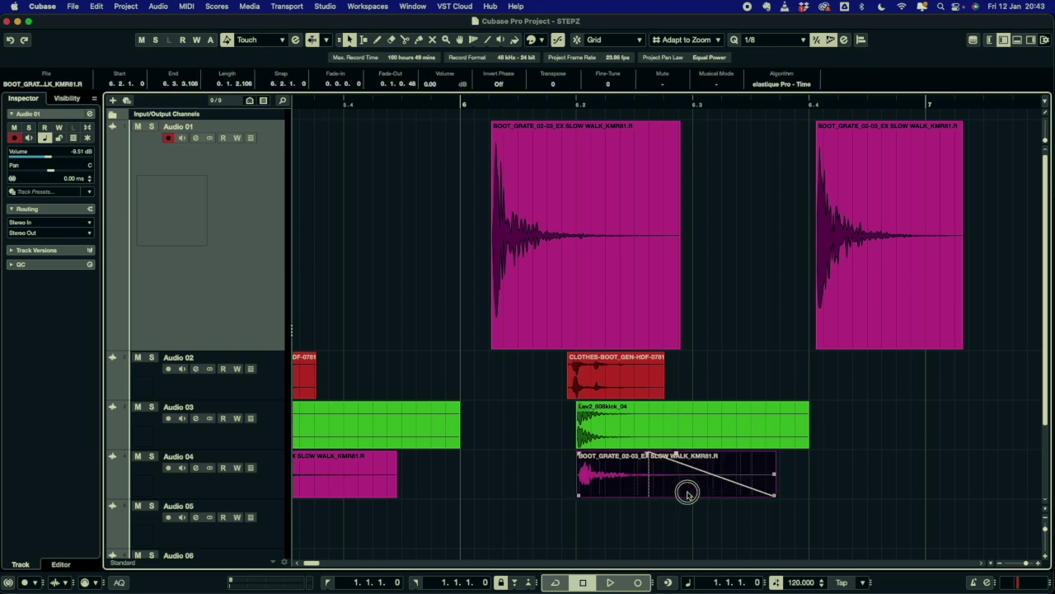
{"action": "left_click_drag", "start_coordinate": [687, 492], "coordinate": [681, 487]}
{"action": "left_click_drag", "start_coordinate": [596, 379], "coordinate": [595, 381]}
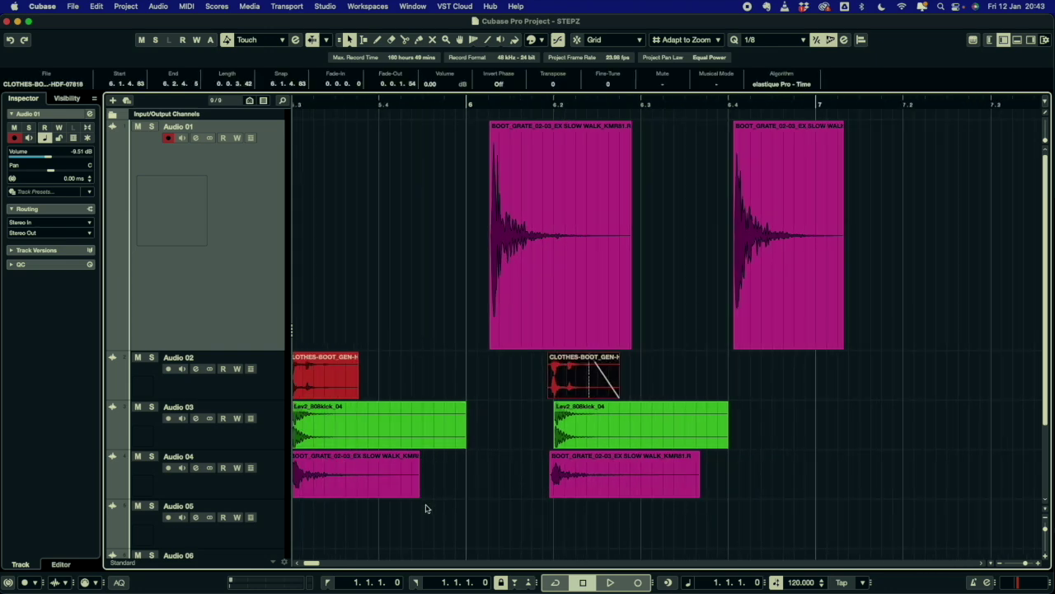
Step: Nudge the first grass slice on Audio 04 earlier to 1.1.4.91 so its transient aligns with the first kick
{"action": "left_click_drag", "start_coordinate": [424, 503], "coordinate": [148, 536]}
{"action": "scroll", "coordinate": [399, 417], "scroll_direction": "up", "scroll_amount": 5}
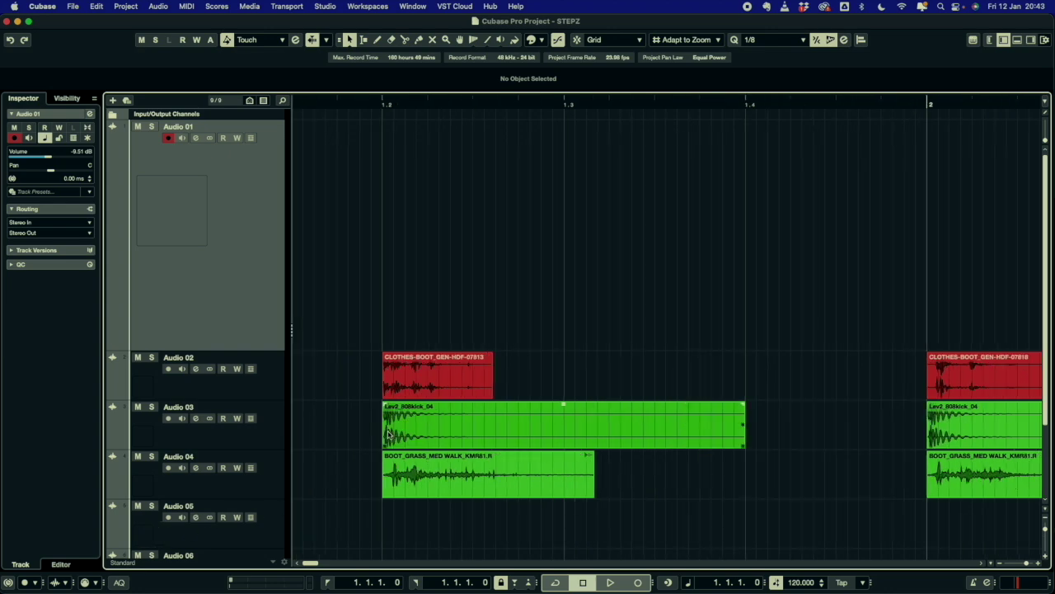
{"action": "left_click_drag", "start_coordinate": [497, 475], "coordinate": [474, 477]}
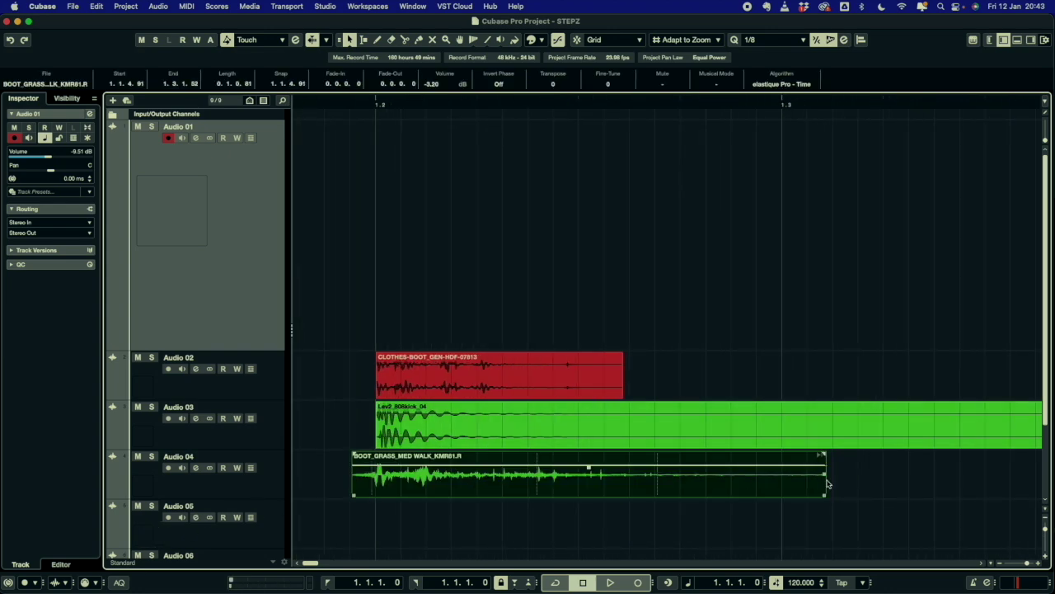
{"action": "left_click", "coordinate": [961, 507]}
Step: Nudge the second grass slice and the boot slice at bar 2 slightly earlier to align their transients with the kick
{"action": "scroll", "coordinate": [973, 511], "scroll_direction": "right", "scroll_amount": 10}
{"action": "left_click_drag", "start_coordinate": [876, 493], "coordinate": [829, 472]}
{"action": "left_click_drag", "start_coordinate": [829, 378], "coordinate": [811, 379]}
{"action": "left_click", "coordinate": [919, 527]}
{"action": "scroll", "coordinate": [871, 469], "scroll_direction": "up", "scroll_amount": 6}
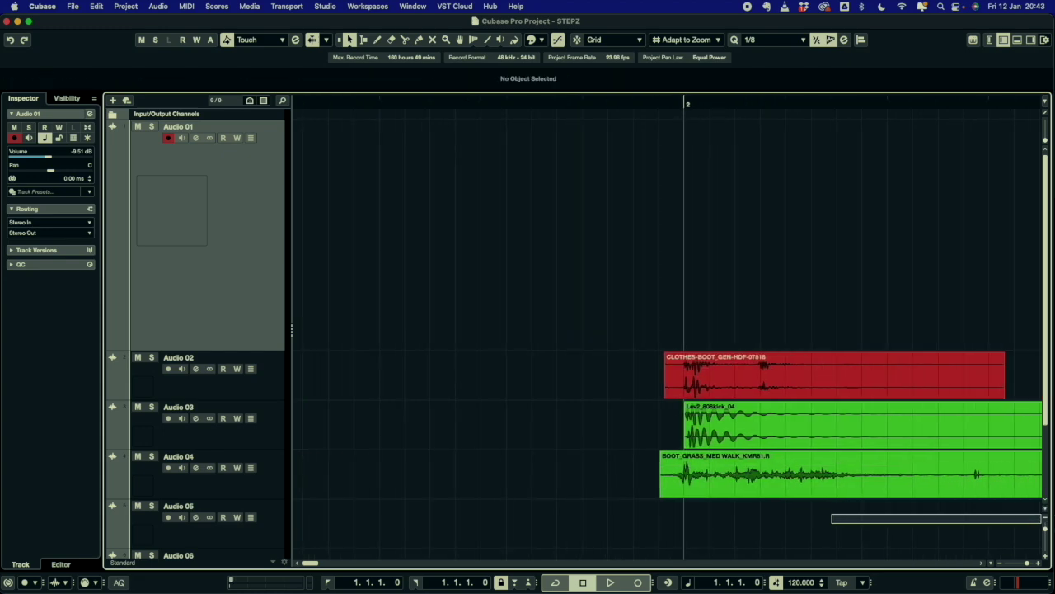
{"action": "scroll", "coordinate": [863, 465], "scroll_direction": "down", "scroll_amount": 6}
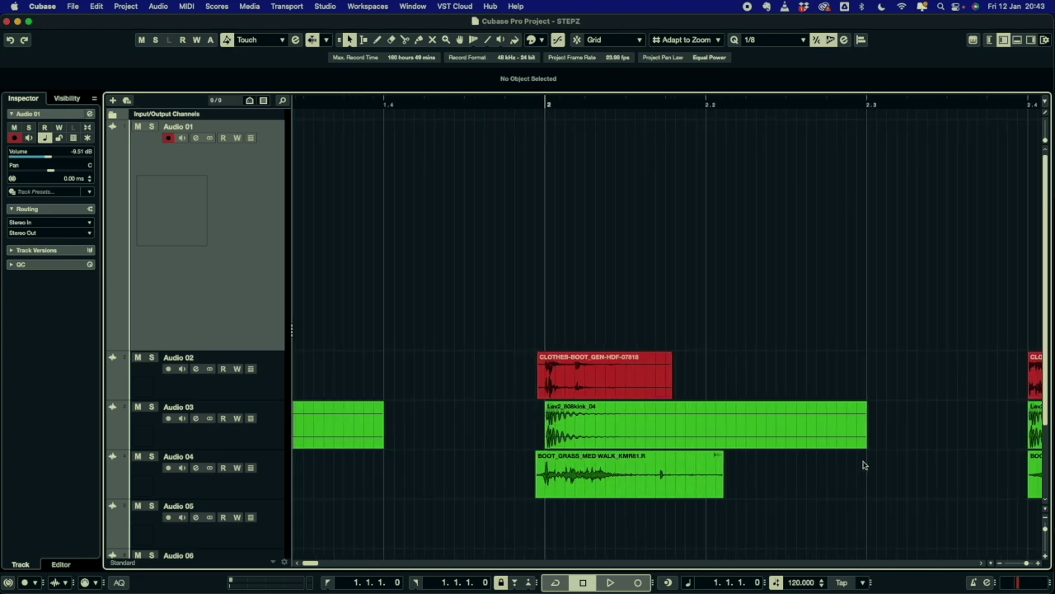
Step: Nudge the third grass slice on Audio 04 earlier to 2.3.4.71 so its transient aligns with the kick
{"action": "scroll", "coordinate": [938, 482], "scroll_direction": "up", "scroll_amount": 5}
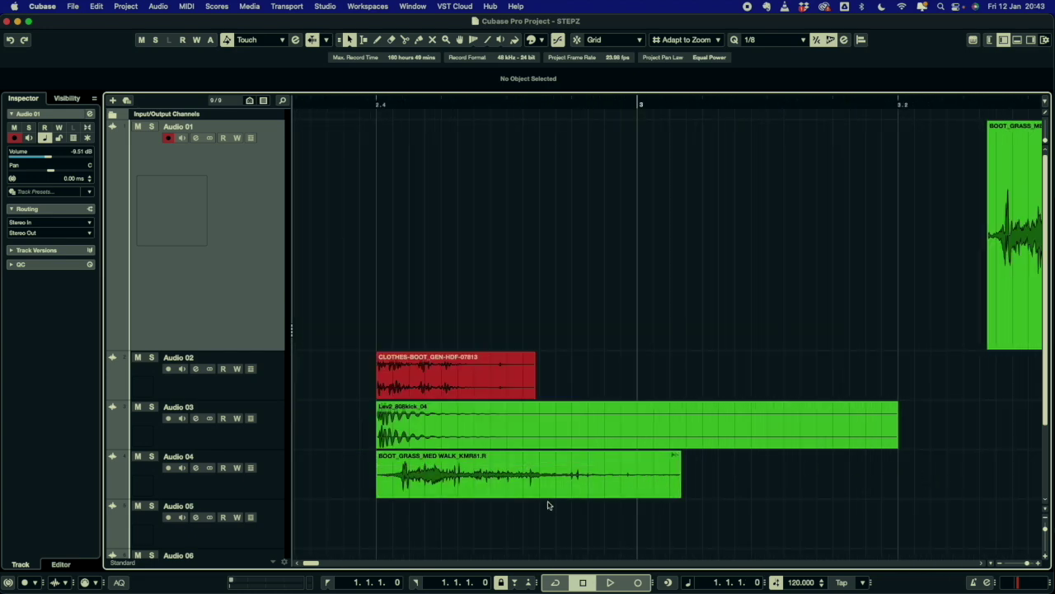
{"action": "left_click_drag", "start_coordinate": [547, 500], "coordinate": [510, 481]}
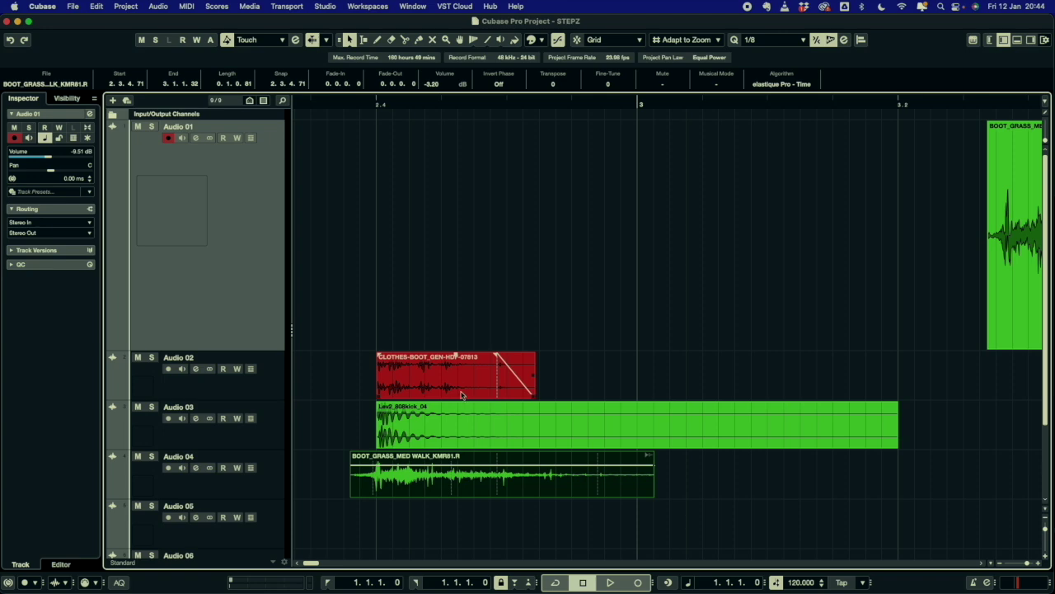
{"action": "left_click", "coordinate": [940, 498]}
Step: Place the first grate slice on Audio 04 at 4.3.4.91, ahead of its kick, and check the alignment of the following grate slices
{"action": "scroll", "coordinate": [940, 498], "scroll_direction": "right", "scroll_amount": 20}
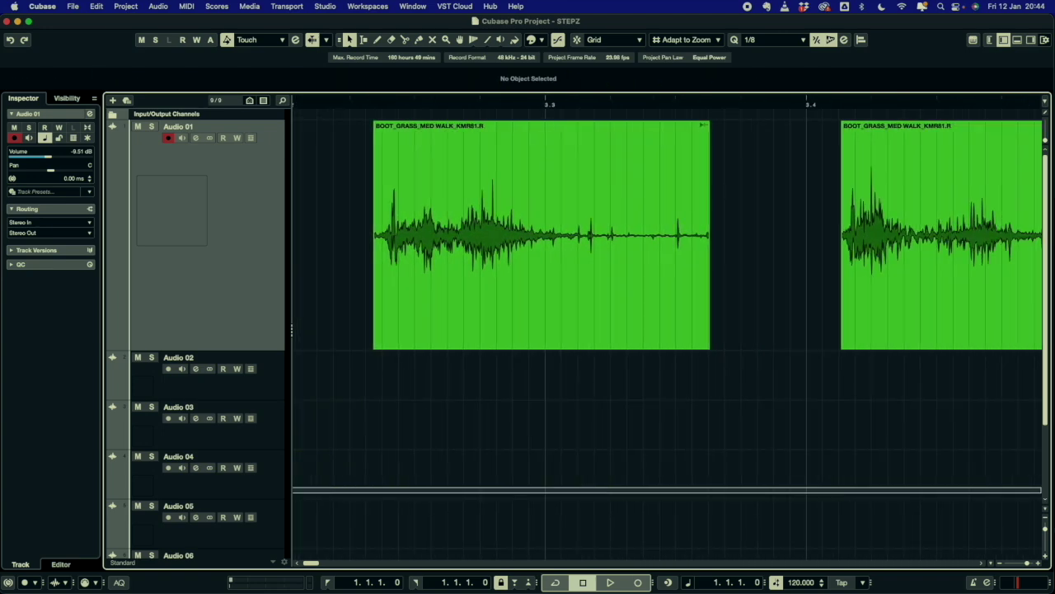
{"action": "left_click_drag", "start_coordinate": [1042, 489], "coordinate": [782, 481]}
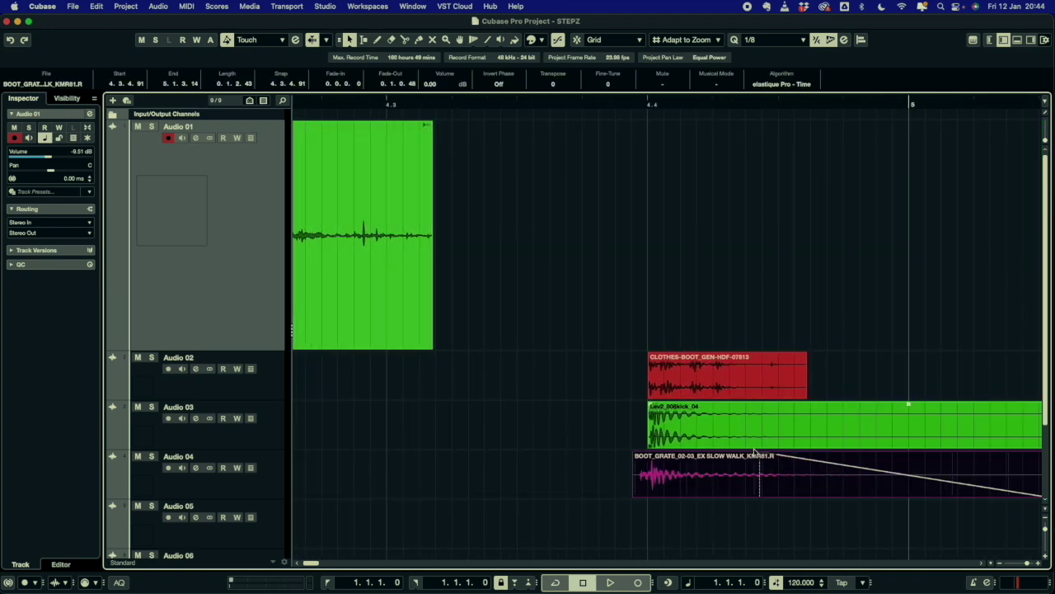
{"action": "scroll", "coordinate": [845, 476], "scroll_direction": "down", "scroll_amount": 3}
{"action": "scroll", "coordinate": [845, 476], "scroll_direction": "down", "scroll_amount": 3}
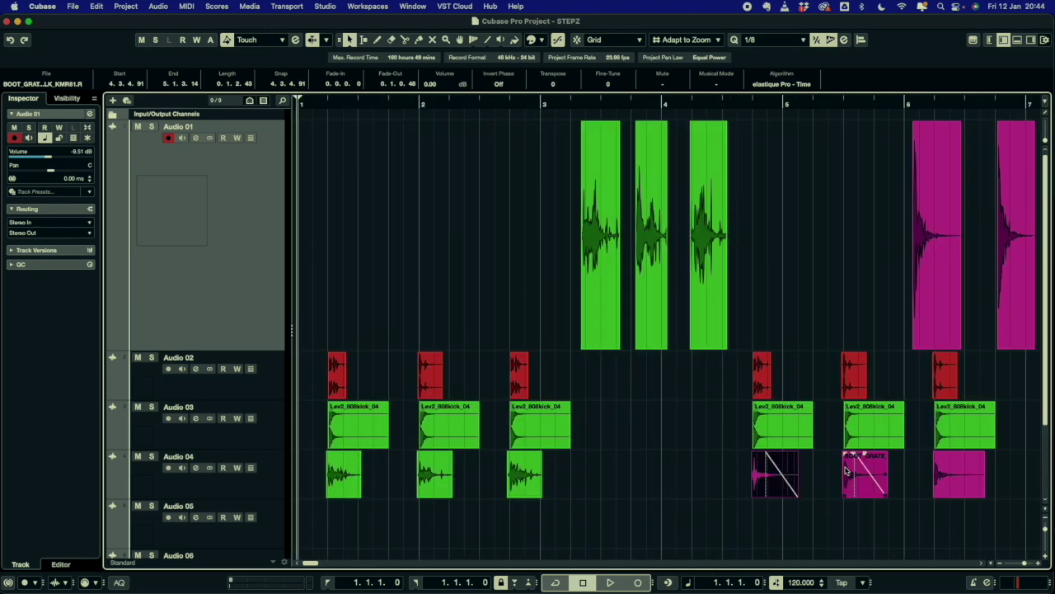
{"action": "left_click", "coordinate": [871, 525]}
{"action": "scroll", "coordinate": [825, 511], "scroll_direction": "right", "scroll_amount": 6}
{"action": "scroll", "coordinate": [624, 461], "scroll_direction": "up", "scroll_amount": 4}
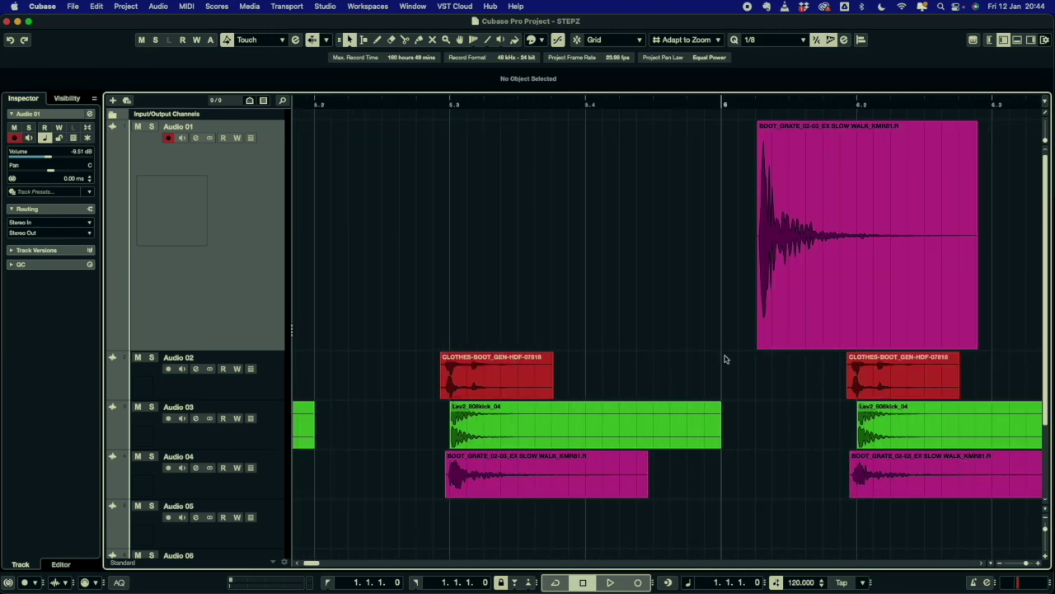
{"action": "scroll", "coordinate": [726, 359], "scroll_direction": "down", "scroll_amount": 5}
{"action": "scroll", "coordinate": [726, 359], "scroll_direction": "down", "scroll_amount": 5}
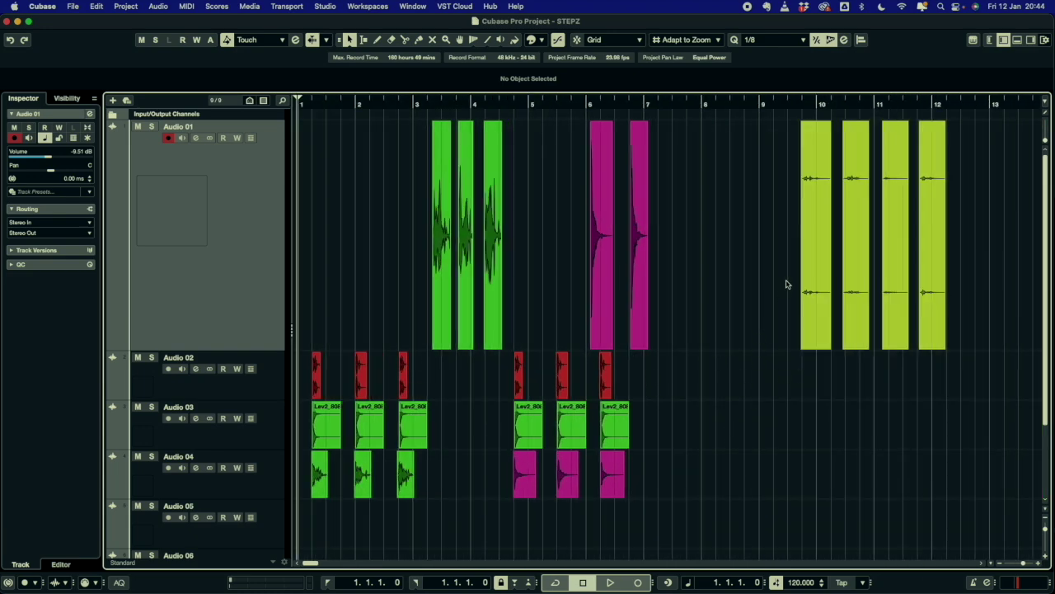
Step: Move the four yellow Construction slices from Audio 01 down to Audio 05, placing the first three beneath the first three kicks
{"action": "left_click_drag", "start_coordinate": [817, 272], "coordinate": [321, 513]}
{"action": "left_click_drag", "start_coordinate": [841, 284], "coordinate": [375, 513]}
{"action": "left_click_drag", "start_coordinate": [894, 272], "coordinate": [349, 523]}
{"action": "left_click", "coordinate": [927, 254]}
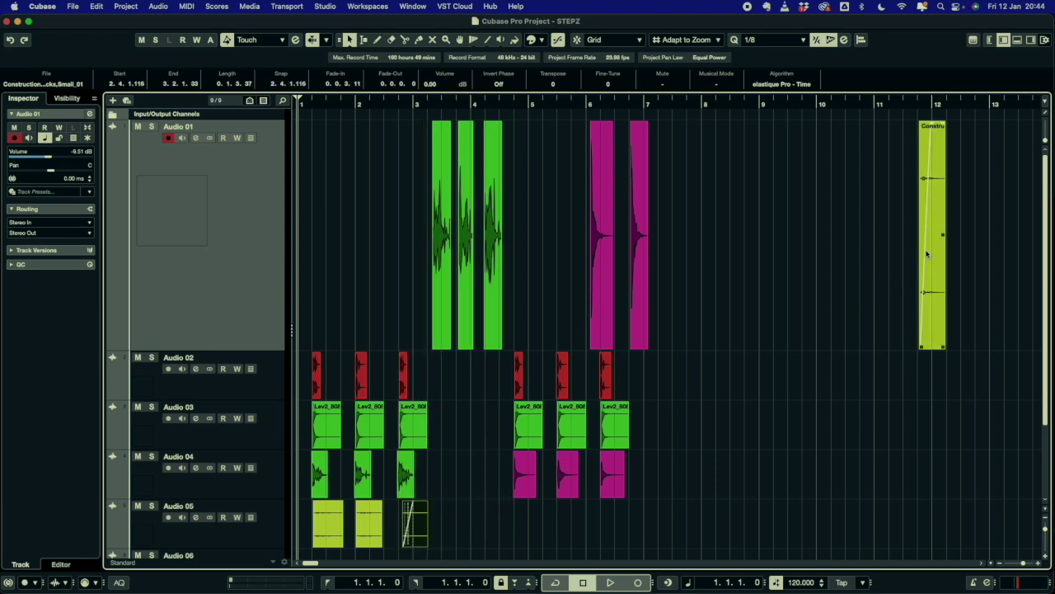
{"action": "left_click_drag", "start_coordinate": [927, 254], "coordinate": [252, 528]}
Step: Place the fourth Construction slice on Audio 05 under the kick at 4.4 and copy slices beneath the kicks at 5.3 and 6.2
{"action": "scroll", "coordinate": [470, 508], "scroll_direction": "up", "scroll_amount": 1}
{"action": "scroll", "coordinate": [470, 508], "scroll_direction": "up", "scroll_amount": 2}
{"action": "left_click_drag", "start_coordinate": [564, 510], "coordinate": [426, 528]}
{"action": "left_click_drag", "start_coordinate": [479, 513], "coordinate": [811, 513]}
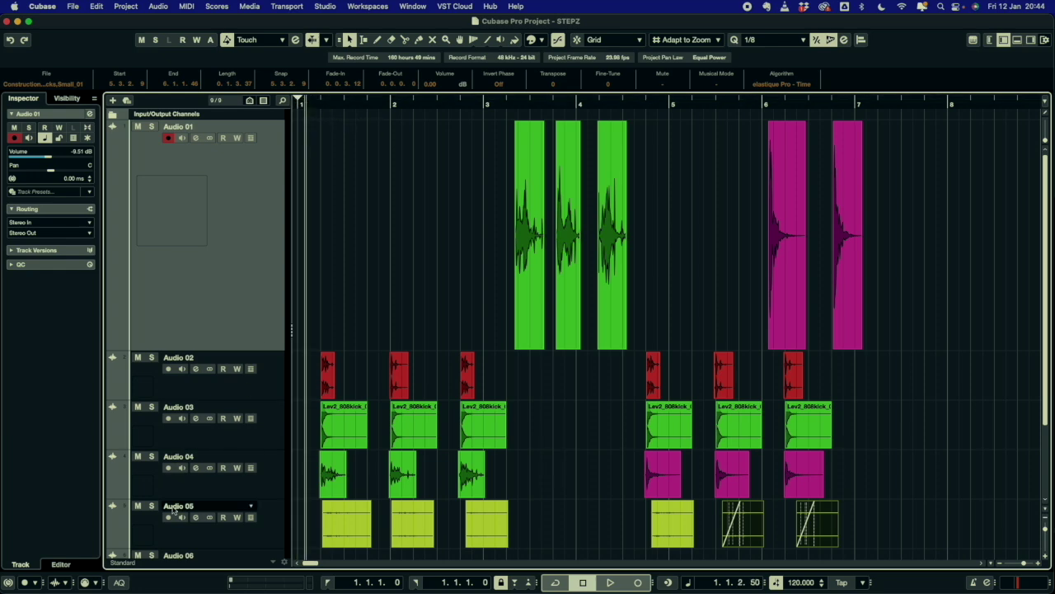
Step: Solo Audio 05 and audition the first Construction slice
{"action": "left_click", "coordinate": [152, 505]}
{"action": "key", "text": "space"}
{"action": "key", "text": "space"}
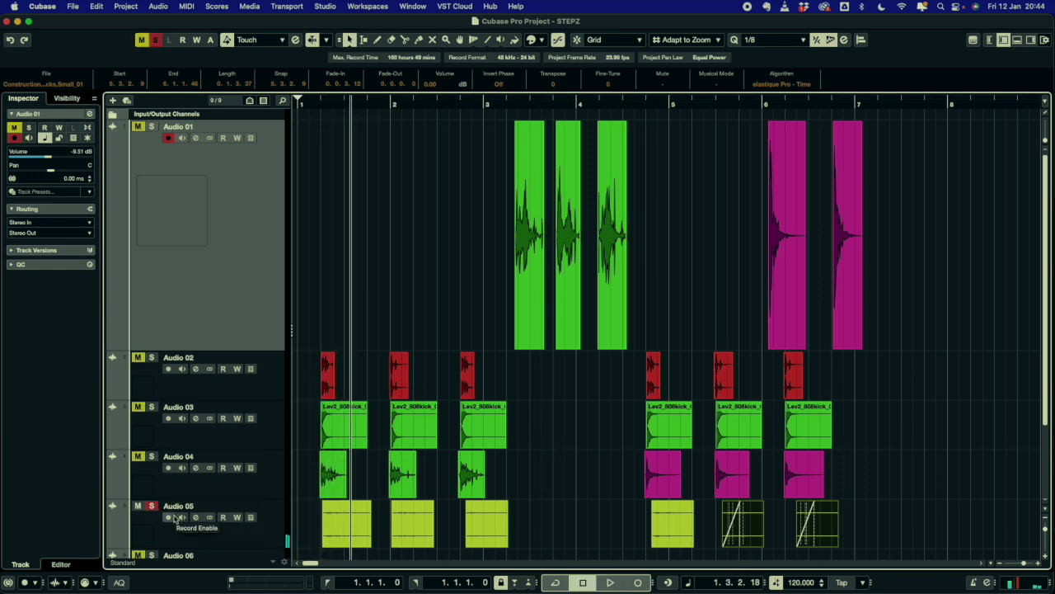
Step: Equalize Audio 05 with a low band of -16.3 dB at 116.5 Hz and a high band of 10.2 dB at 1350 Hz
{"action": "left_click", "coordinate": [195, 517]}
{"action": "left_click_drag", "start_coordinate": [585, 295], "coordinate": [541, 274]}
{"action": "left_click", "coordinate": [432, 346]}
{"action": "left_click_drag", "start_coordinate": [432, 347], "coordinate": [437, 348]}
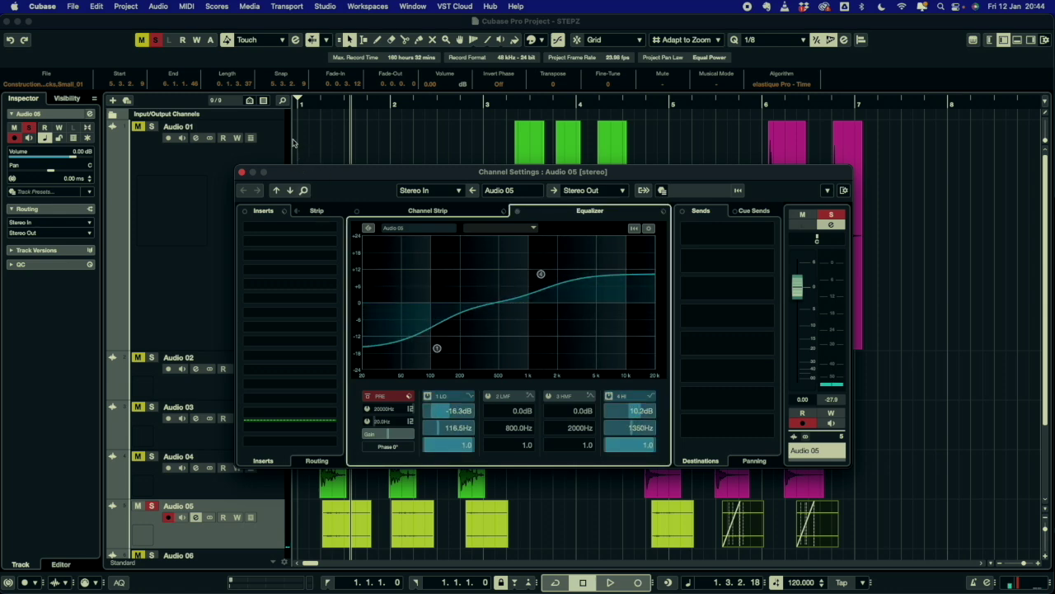
Step: Play the soloed Audio 05 from the beginning to hear the equalized slices
{"action": "left_click", "coordinate": [305, 105]}
{"action": "key", "text": "space"}
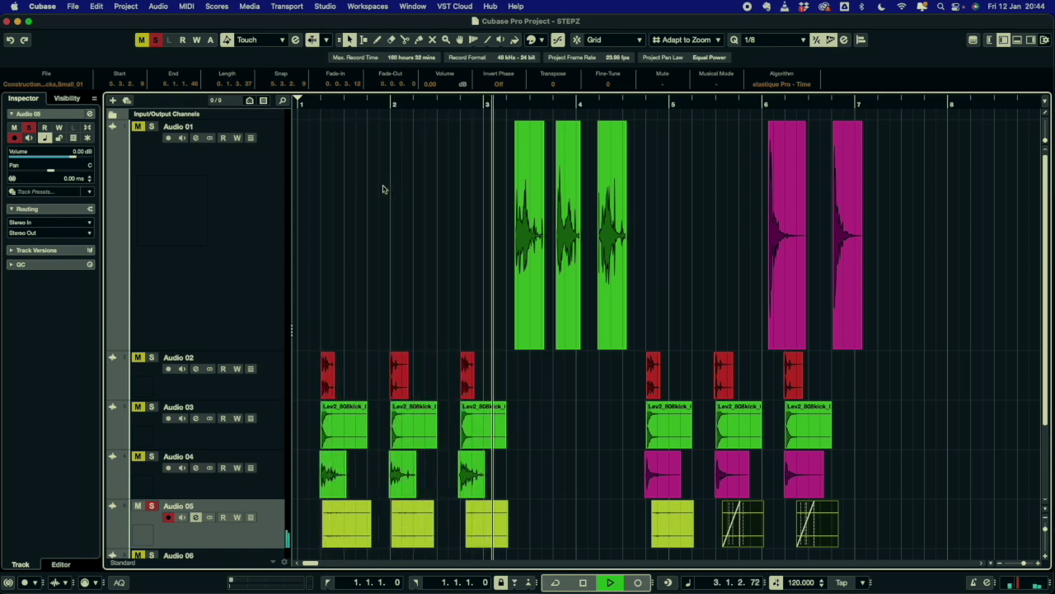
{"action": "key", "text": "space"}
Step: Turn off the solo and mute the three leftover grass slices and two leftover grate slices on Audio 01
{"action": "left_click", "coordinate": [688, 219]}
{"action": "left_click", "coordinate": [854, 186]}
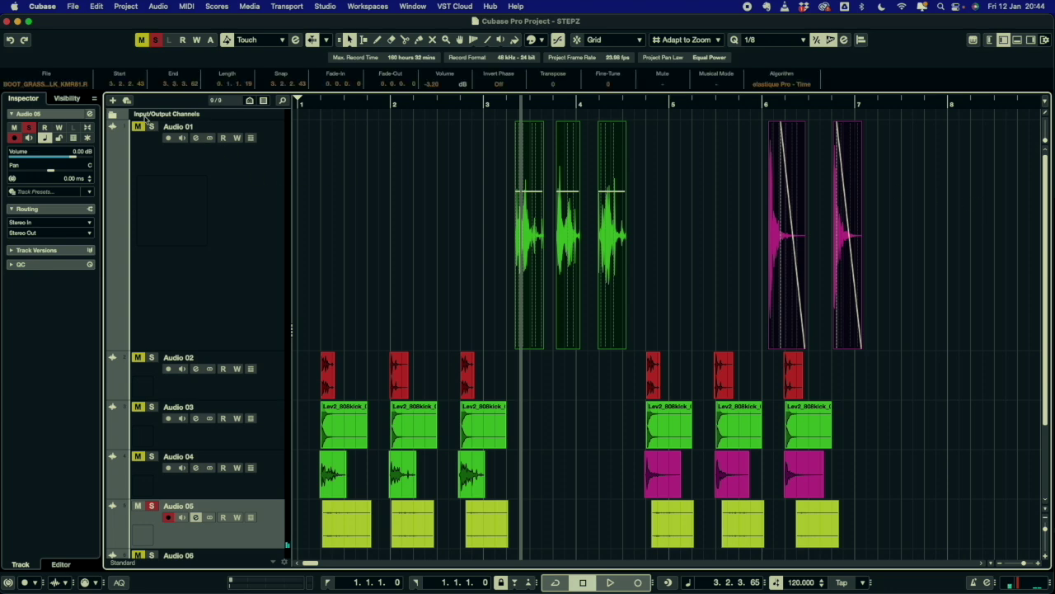
{"action": "right_click", "coordinate": [569, 241]}
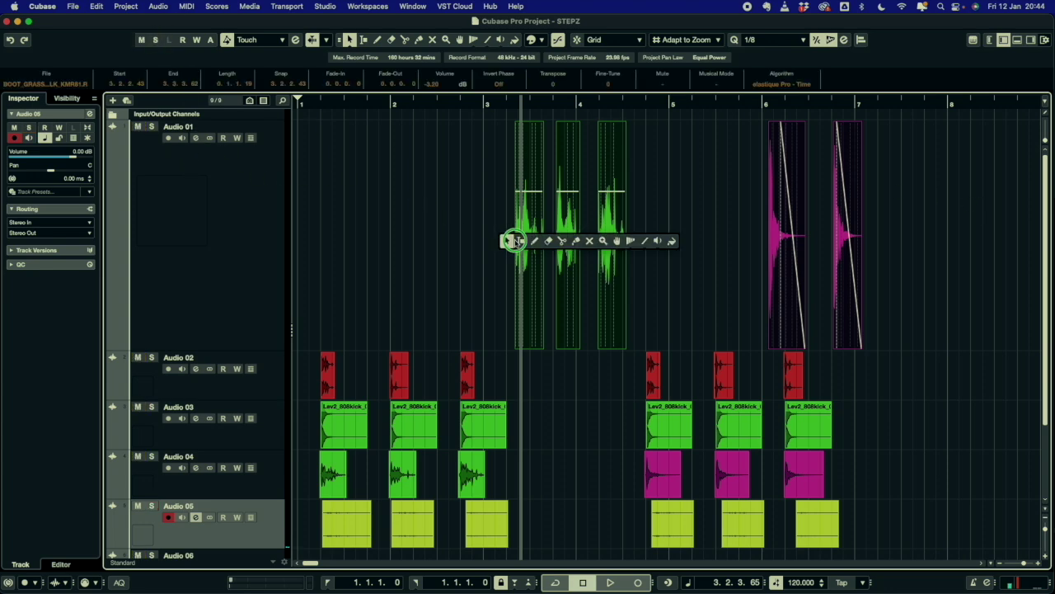
{"action": "left_click", "coordinate": [579, 244]}
{"action": "left_click_drag", "start_coordinate": [459, 249], "coordinate": [919, 212]}
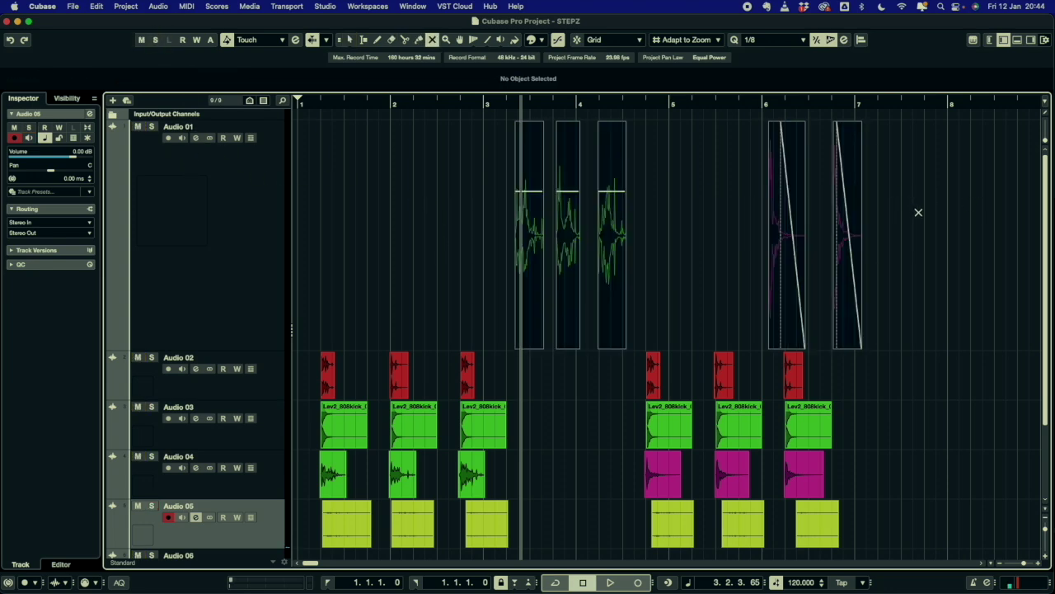
{"action": "key", "text": "1"}
{"action": "left_click", "coordinate": [464, 219]}
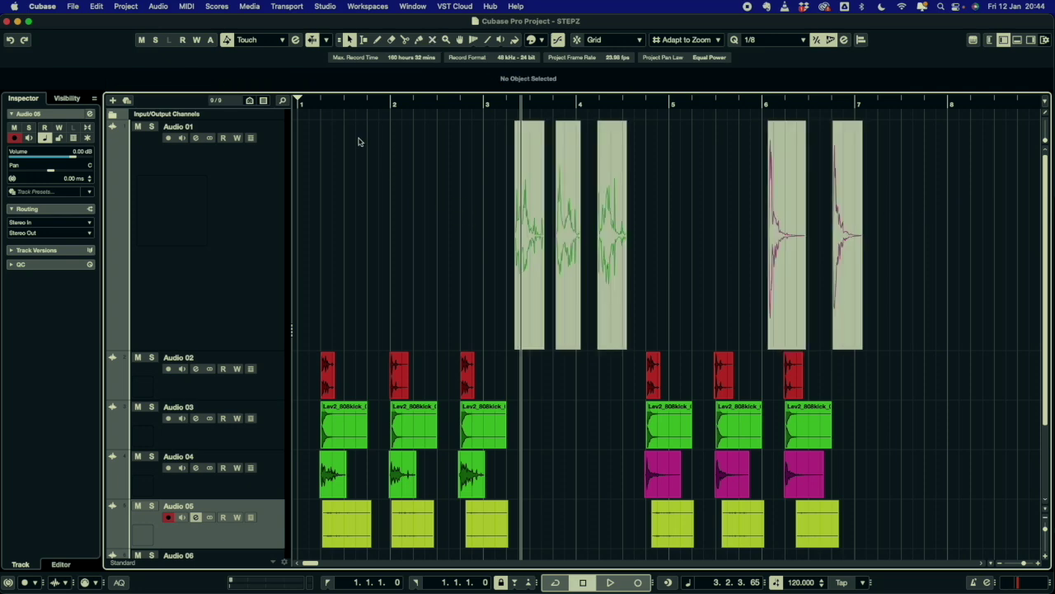
Step: Play the full layered footsteps from bar 1 through the second group
{"action": "left_click", "coordinate": [307, 105]}
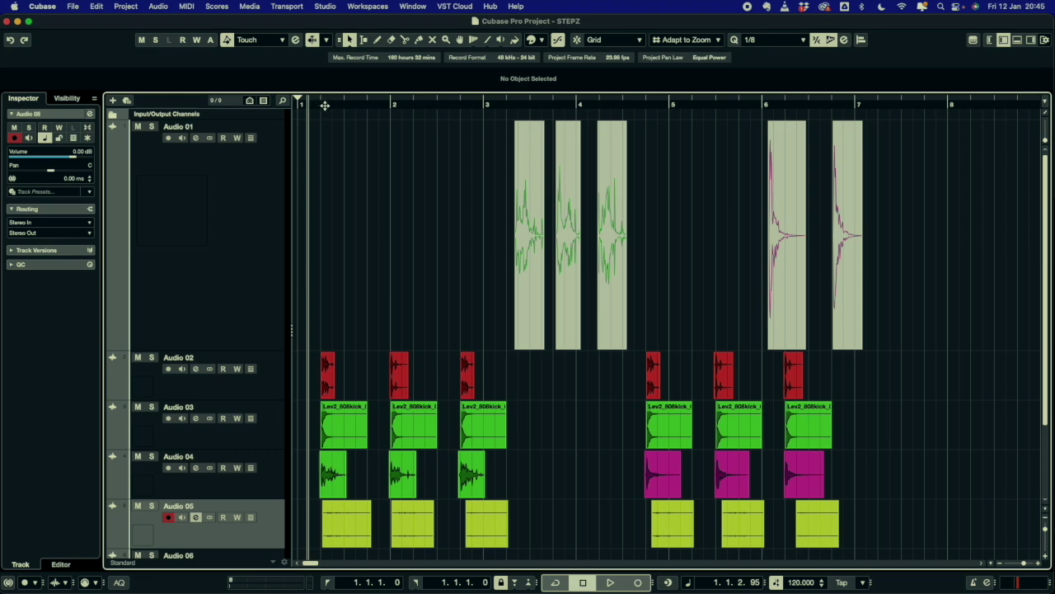
{"action": "left_click", "coordinate": [301, 105]}
{"action": "key", "text": "space"}
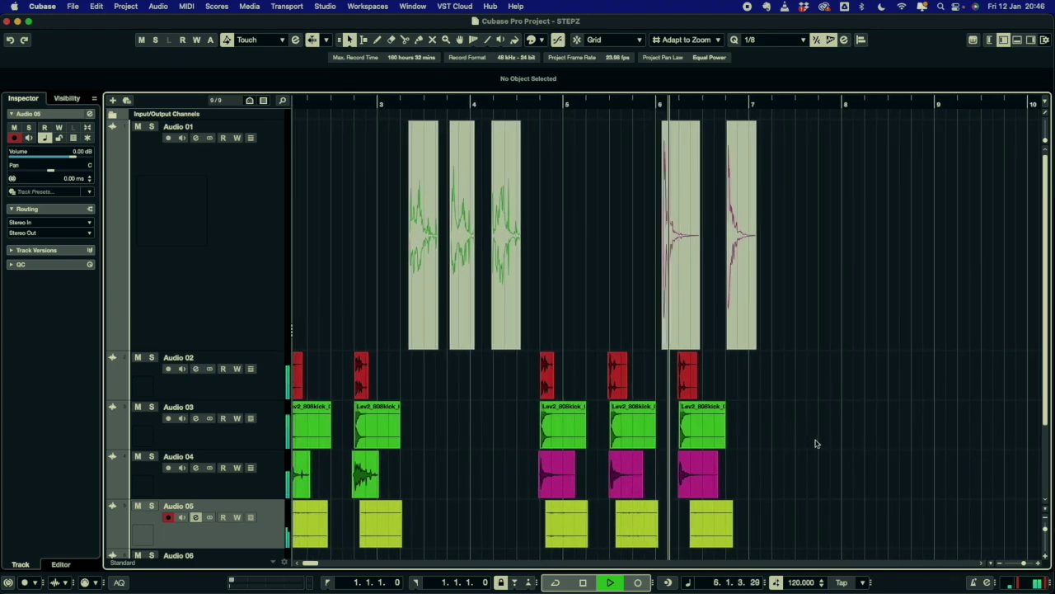
{"action": "key", "text": "space"}
Step: Show the channel fader section beside the Inspector and lower the volume of Audio 03 to -15.0 dB
{"action": "scroll", "coordinate": [433, 466], "scroll_direction": "left", "scroll_amount": 5}
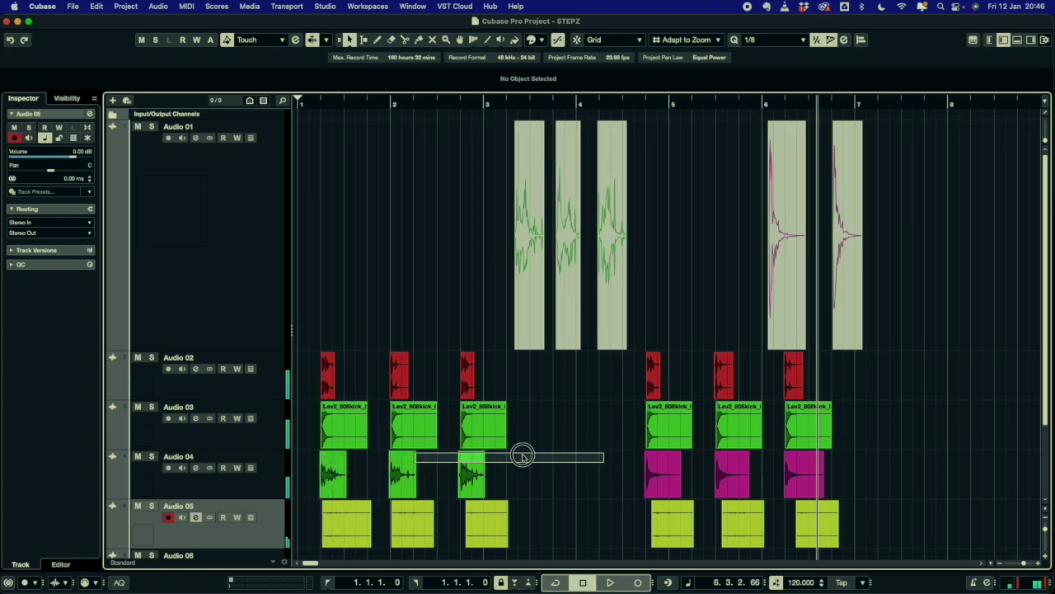
{"action": "left_click", "coordinate": [268, 495]}
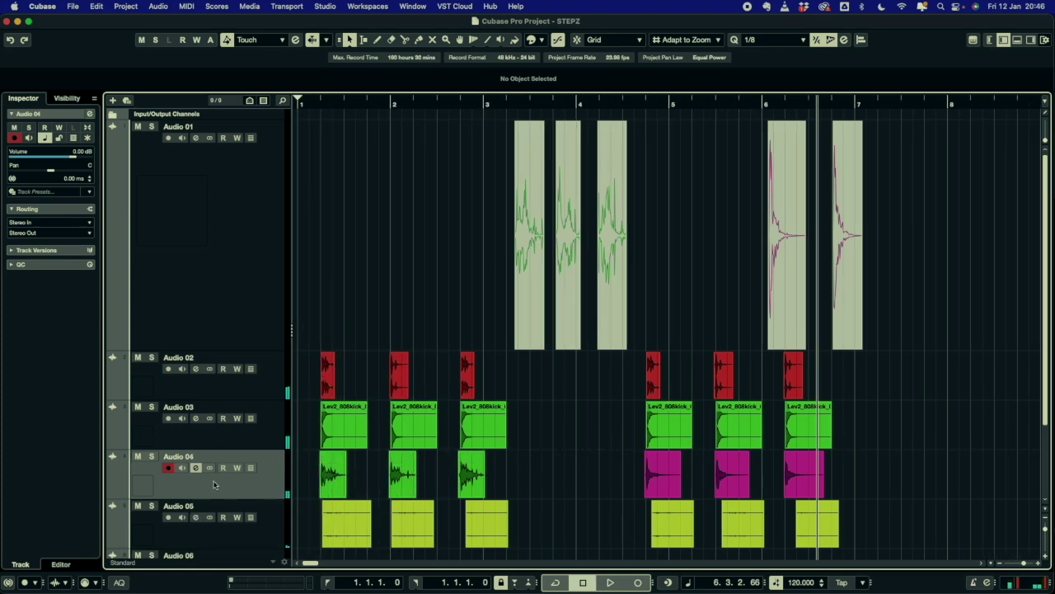
{"action": "left_click", "coordinate": [991, 40]}
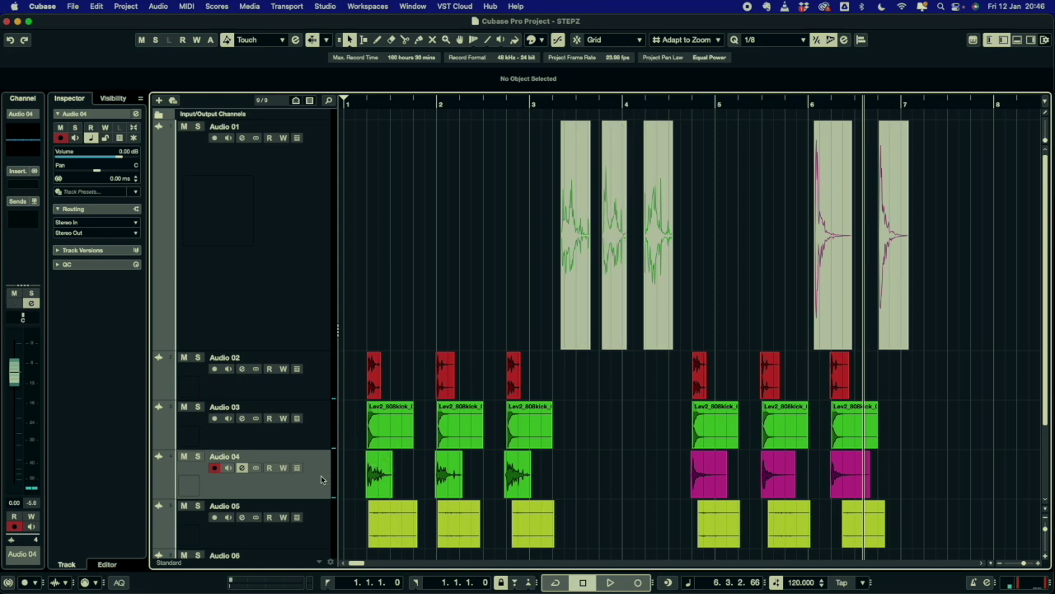
{"action": "left_click", "coordinate": [314, 438]}
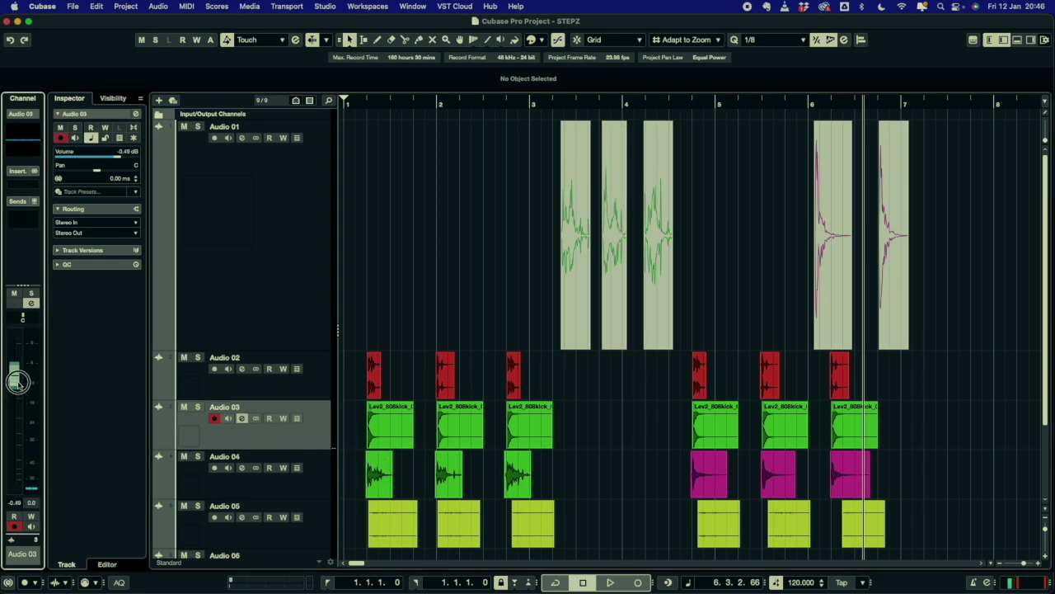
{"action": "left_click_drag", "start_coordinate": [14, 373], "coordinate": [18, 439]}
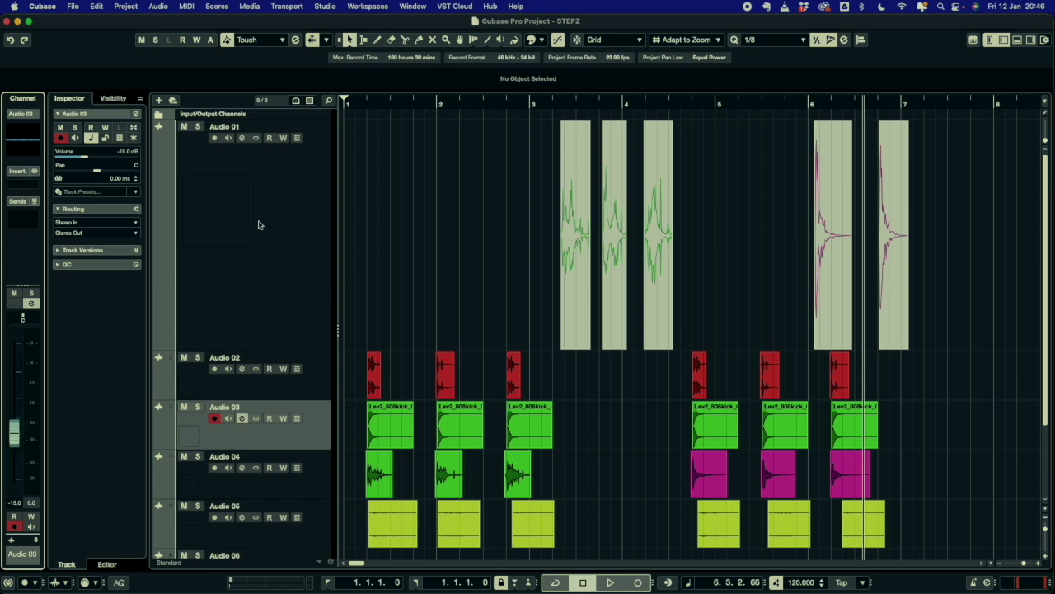
Step: Equalize Audio 02 with a low band of -14.6 dB at 193.2 Hz and a high band of -5.5 dB at 4506 Hz
{"action": "left_click", "coordinate": [354, 103]}
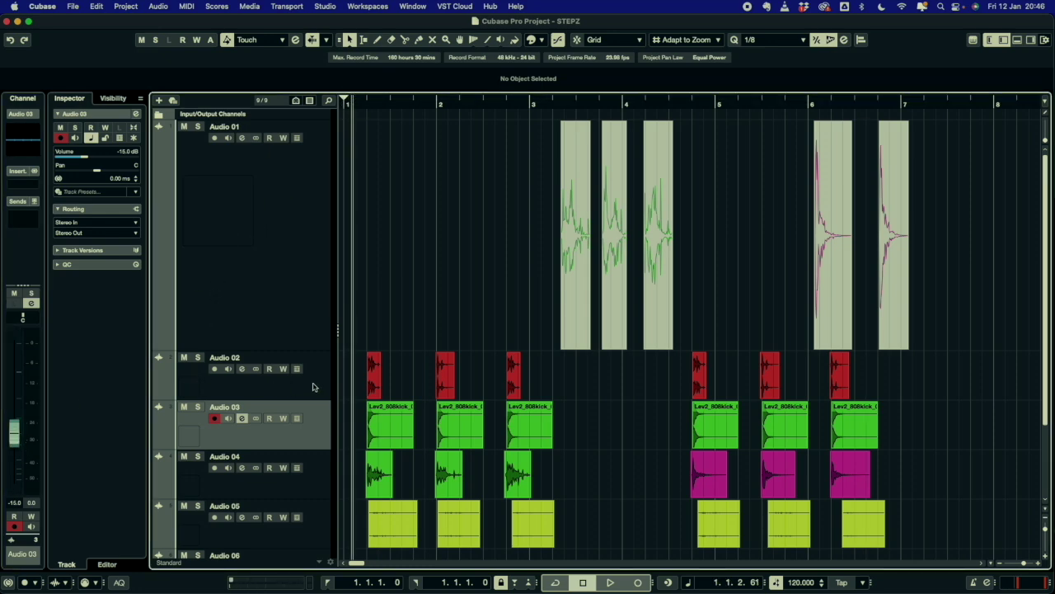
{"action": "left_click", "coordinate": [290, 383]}
{"action": "left_click", "coordinate": [242, 368]}
{"action": "left_click_drag", "start_coordinate": [613, 302], "coordinate": [592, 317]}
{"action": "left_click_drag", "start_coordinate": [396, 311], "coordinate": [459, 343]}
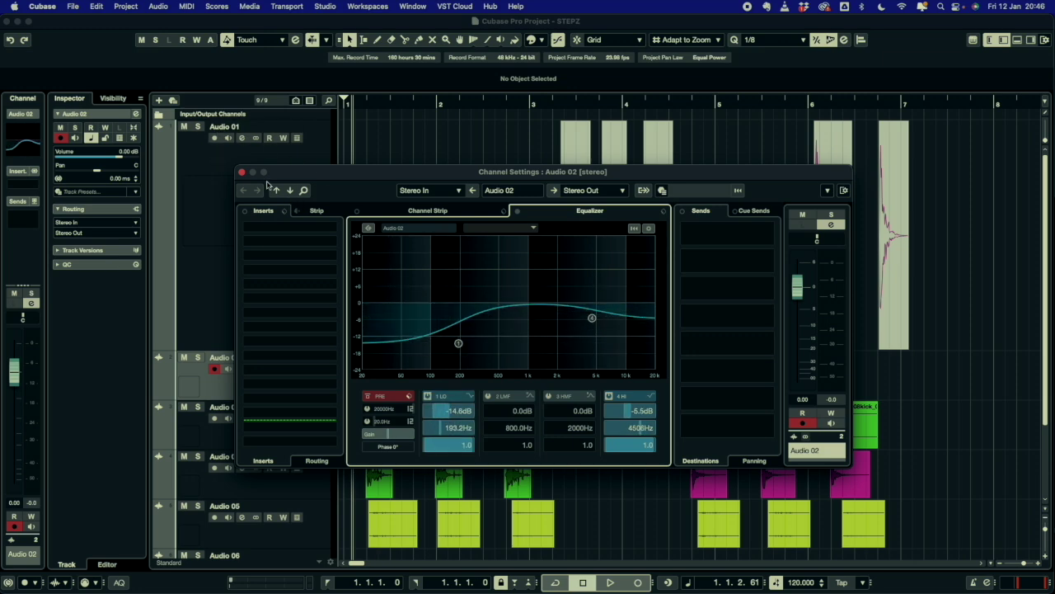
{"action": "left_click", "coordinate": [242, 173]}
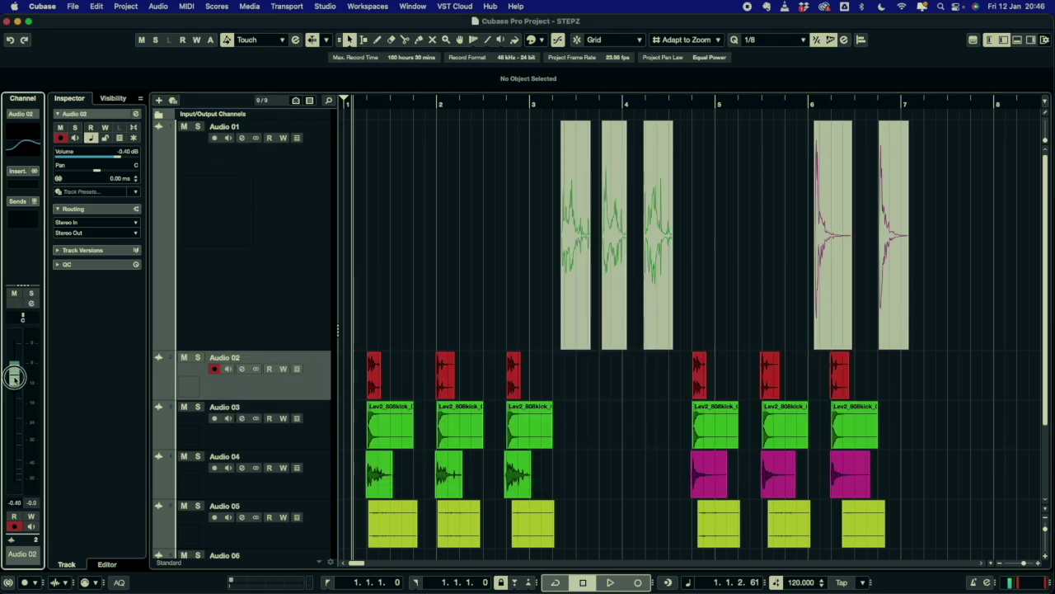
Step: Lower Audio 02 to -3.88 dB and Audio 05 to -8.85 dB, and play back the first footsteps
{"action": "left_click_drag", "start_coordinate": [33, 363], "coordinate": [16, 414]}
{"action": "left_click", "coordinate": [313, 540]}
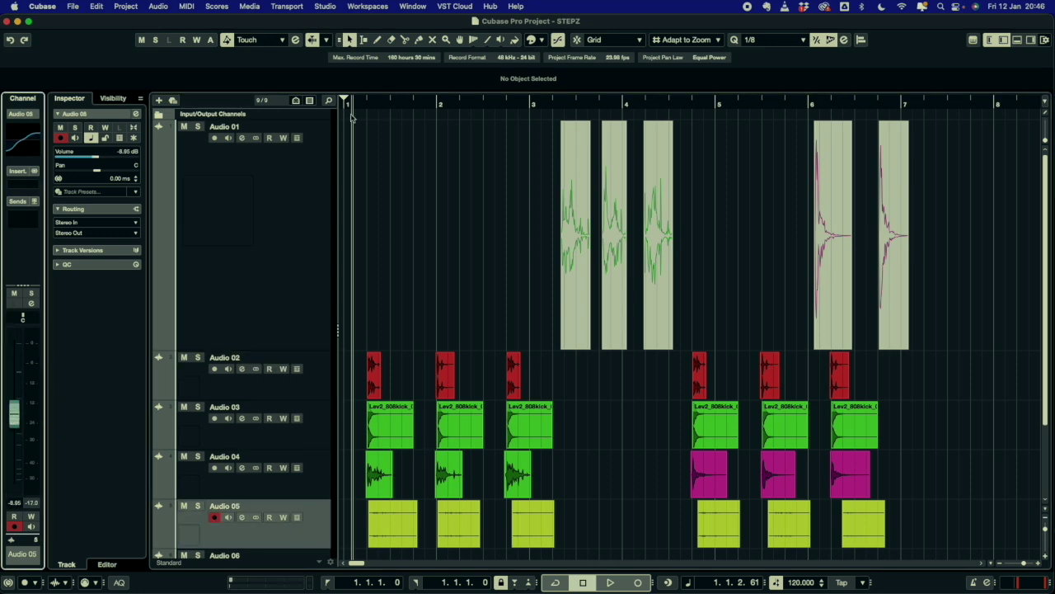
{"action": "key", "text": "space"}
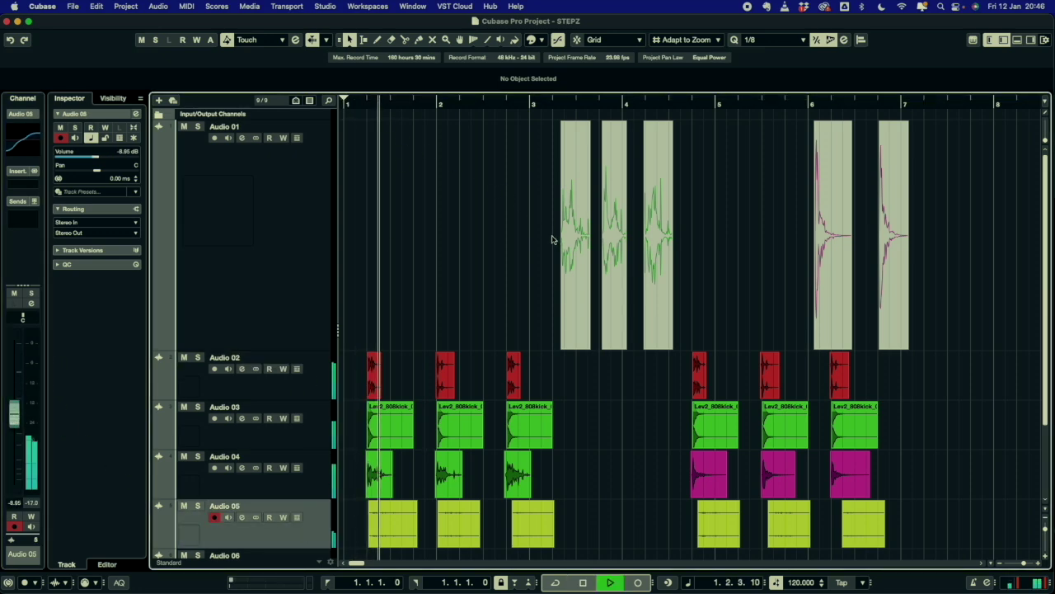
{"action": "key", "text": "space"}
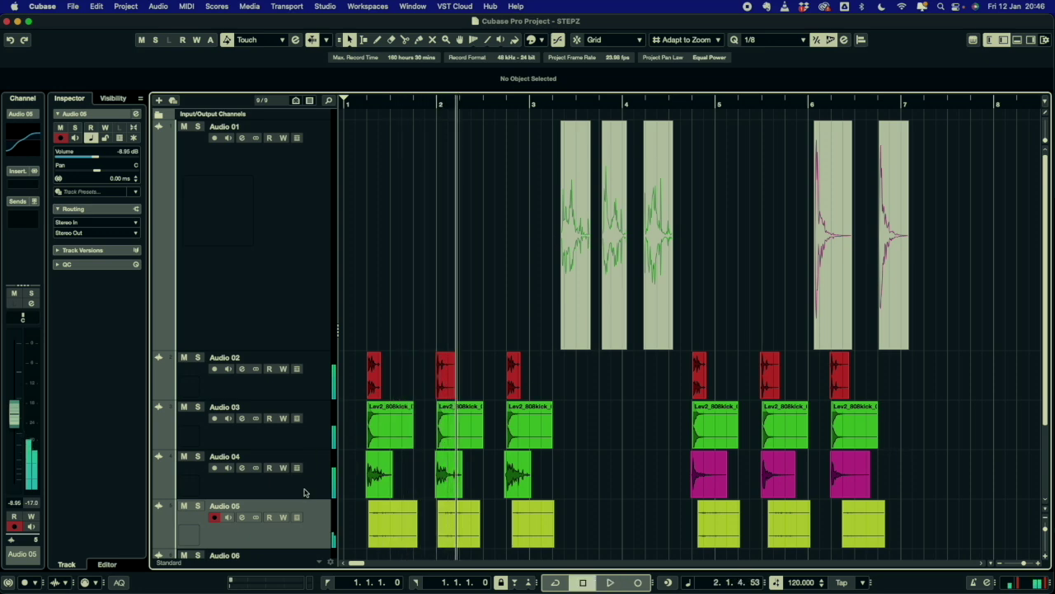
Step: Lower the volume of Audio 04 to -17.2 dB and play the first footsteps again from bar 1
{"action": "left_click", "coordinate": [313, 483]}
{"action": "left_click_drag", "start_coordinate": [14, 371], "coordinate": [14, 437]}
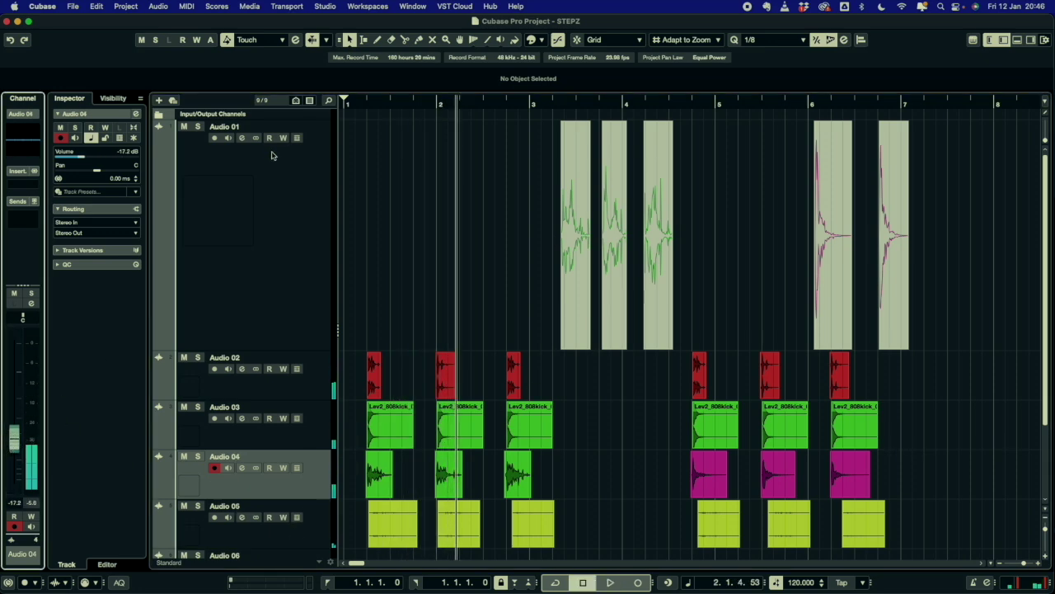
{"action": "left_click", "coordinate": [356, 101]}
{"action": "key", "text": "space"}
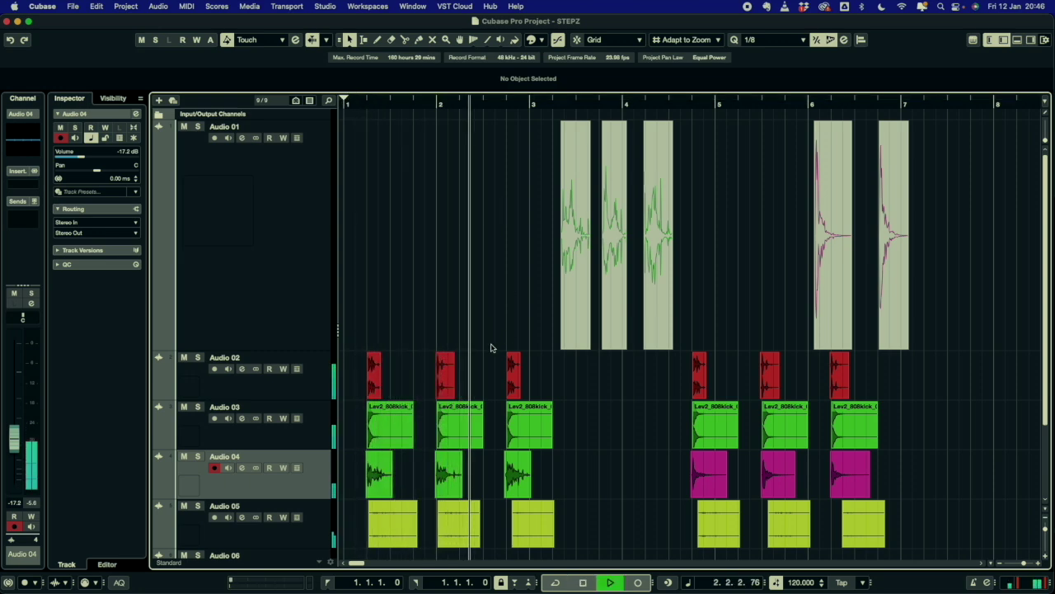
{"action": "key", "text": "space"}
Step: Lower the volume of Audio 03 to -20.8 dB and replay the footsteps from bar 1
{"action": "left_click", "coordinate": [320, 438]}
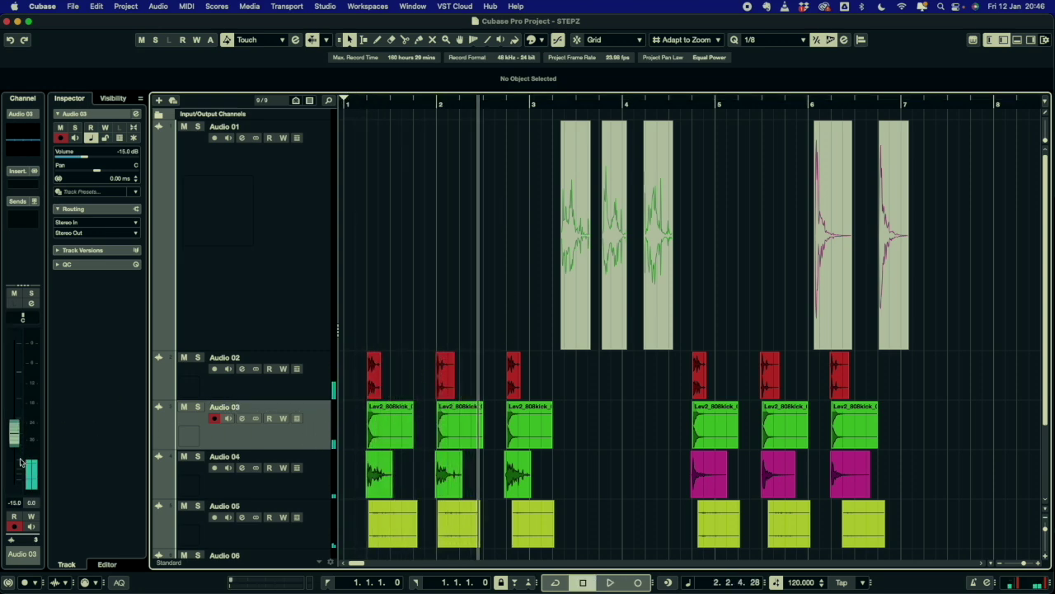
{"action": "left_click_drag", "start_coordinate": [14, 435], "coordinate": [14, 449]}
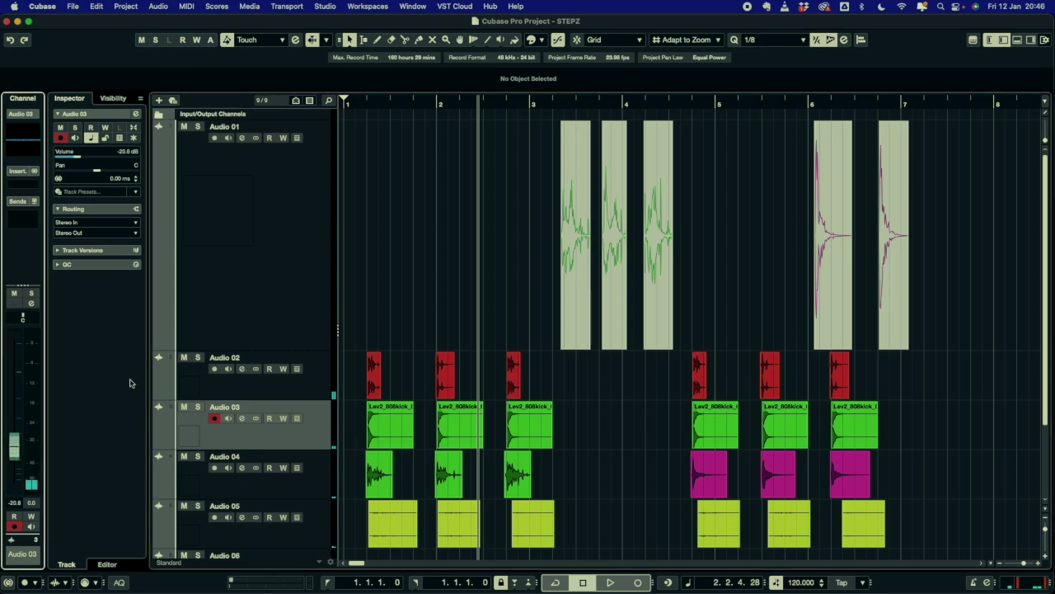
{"action": "left_click", "coordinate": [346, 104]}
{"action": "key", "text": "space"}
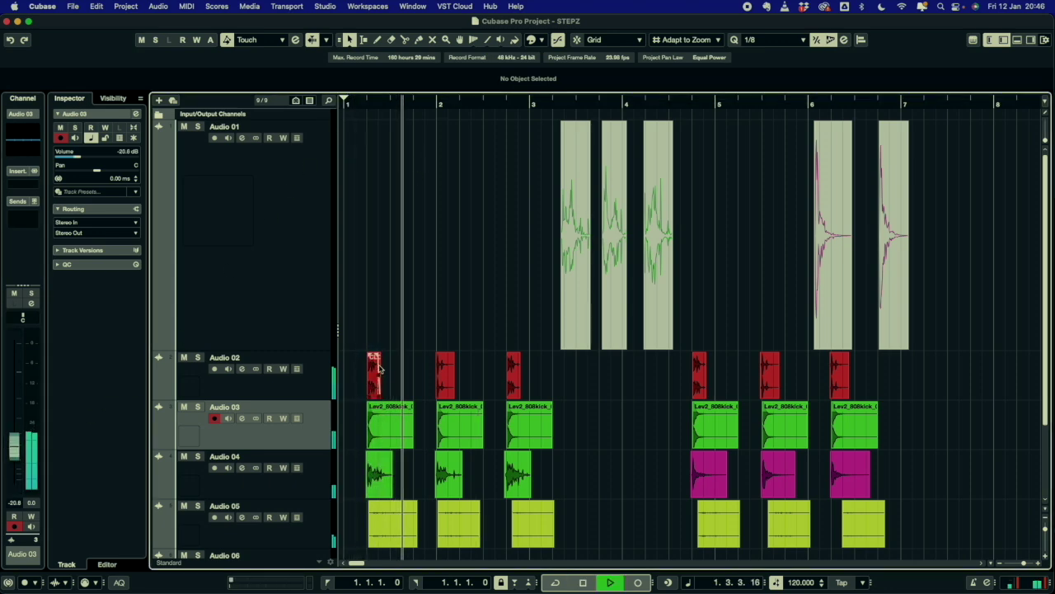
{"action": "key", "text": "space"}
Step: Lower the volume of Audio 02 to -16.1 dB and play back all the layered footsteps from bar 1
{"action": "left_click", "coordinate": [247, 387]}
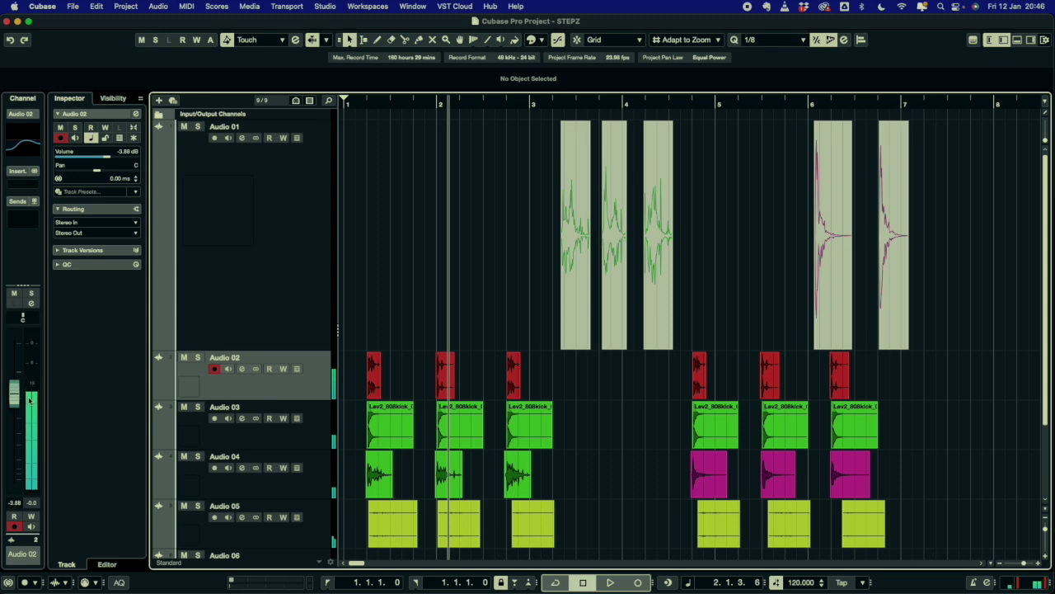
{"action": "left_click_drag", "start_coordinate": [30, 400], "coordinate": [30, 442]}
{"action": "left_click", "coordinate": [351, 104]}
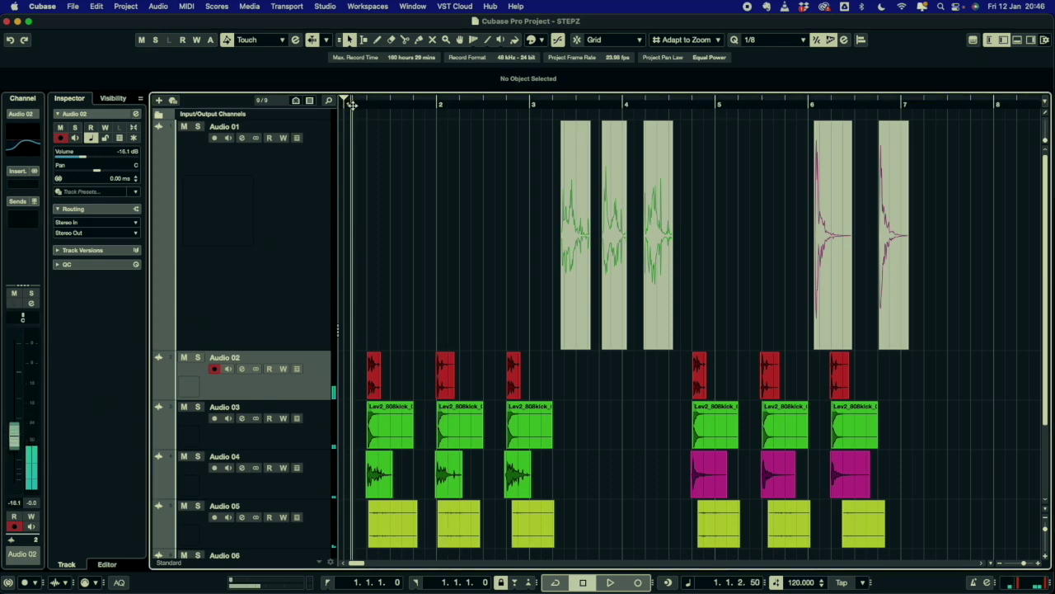
{"action": "key", "text": "space"}
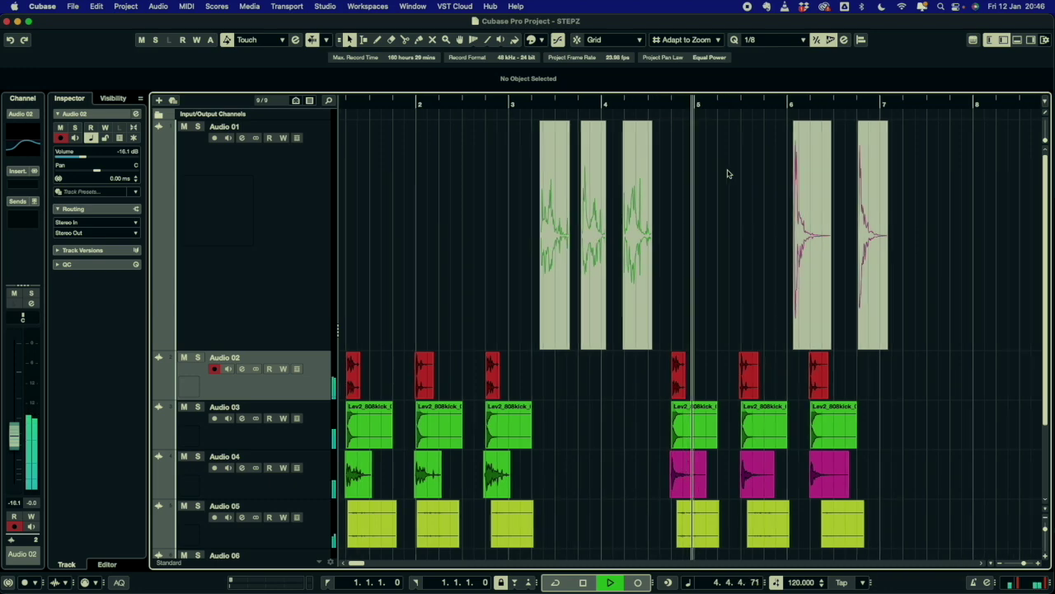
{"action": "key", "text": "space"}
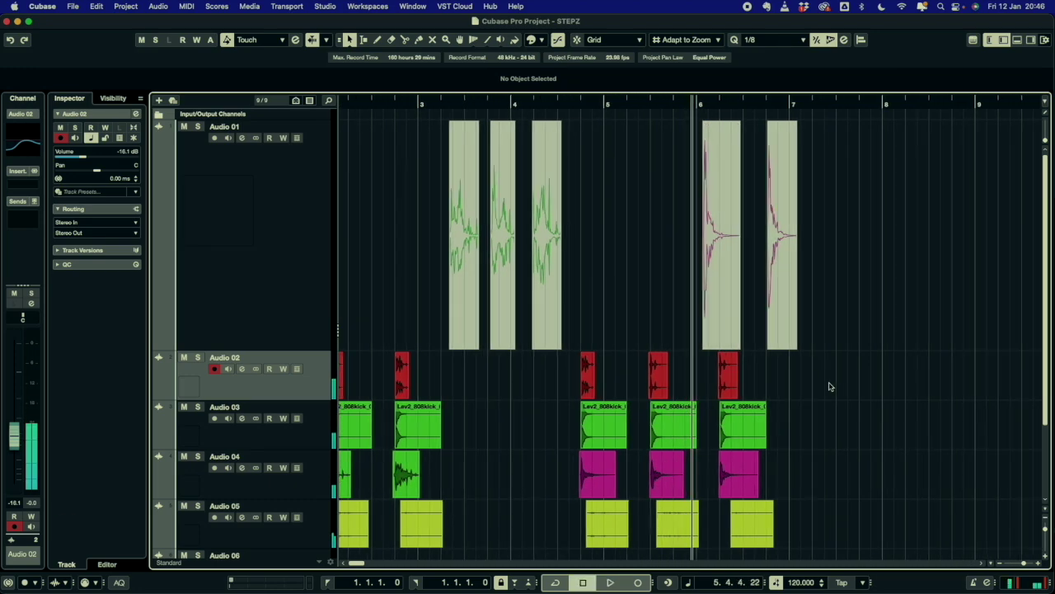
Step: Audition the second group of footsteps on Audio 04 in solo, select its three grate clips, and unsolo the track
{"action": "mouse_move", "coordinate": [833, 390]}
{"action": "left_mouse_down"}
{"action": "mouse_move", "coordinate": [771, 377]}
{"action": "mouse_move", "coordinate": [579, 377]}
{"action": "left_mouse_up"}
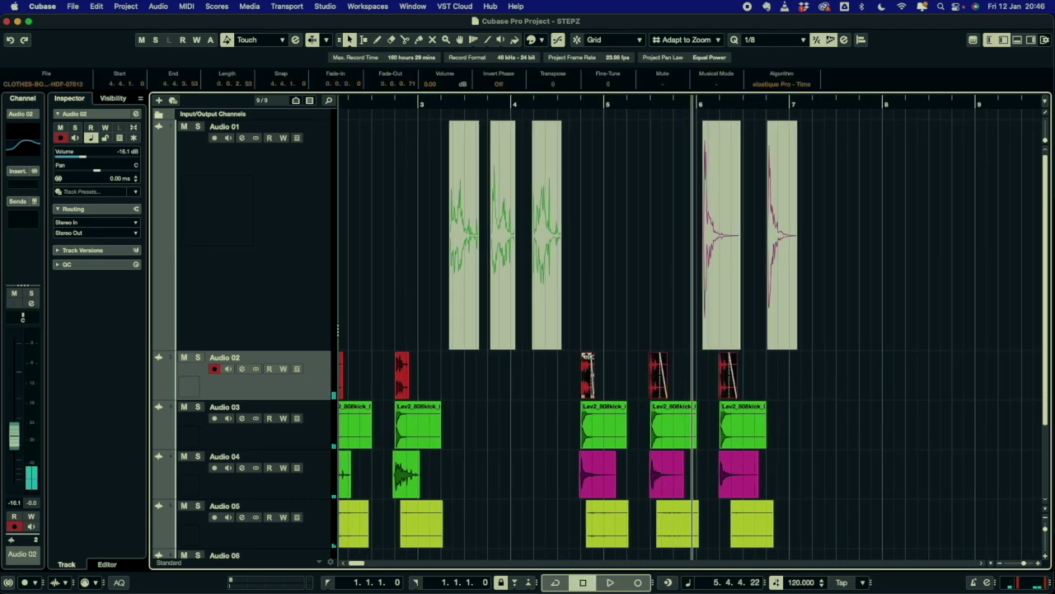
{"action": "left_click_drag", "start_coordinate": [564, 421], "coordinate": [552, 487]}
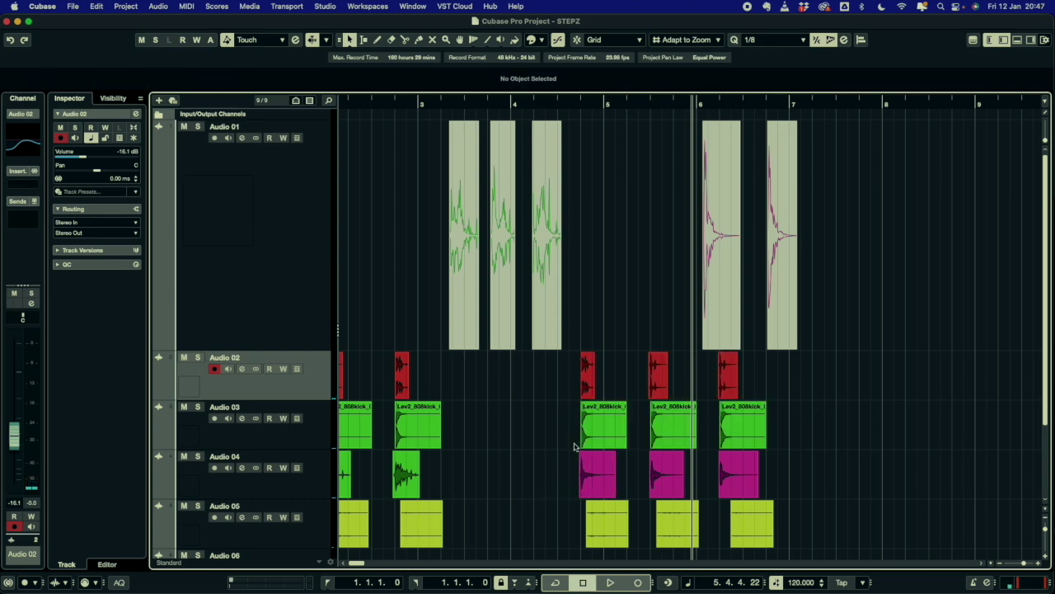
{"action": "left_click", "coordinate": [198, 457]}
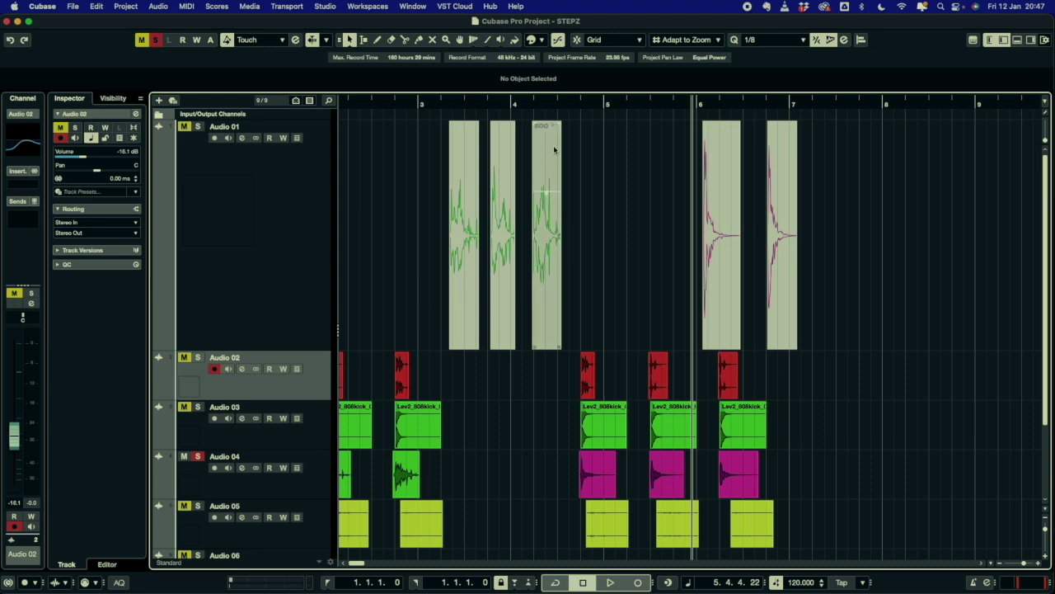
{"action": "key", "text": "space"}
{"action": "key", "text": "space"}
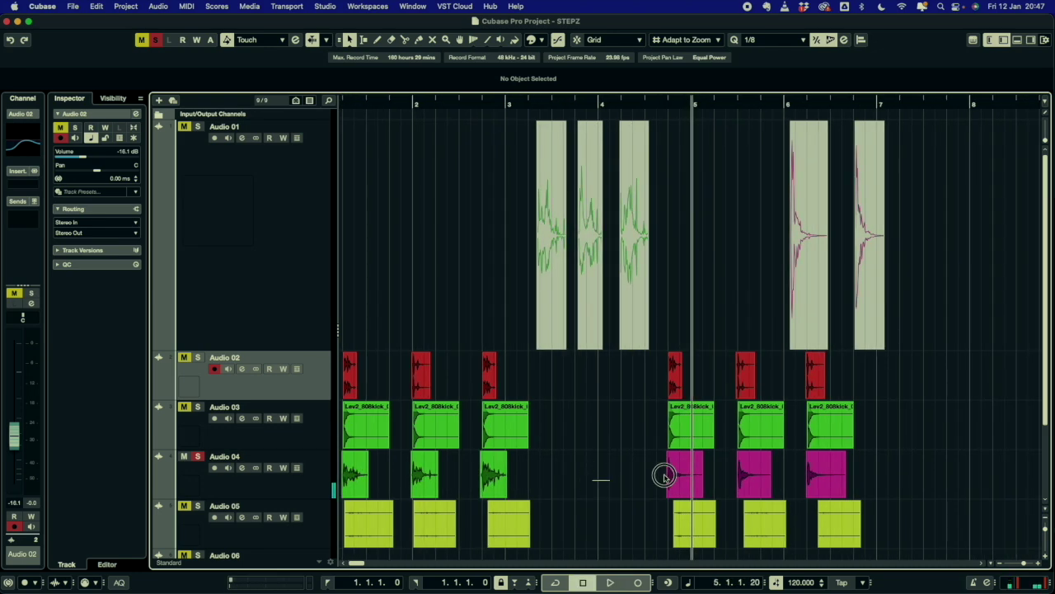
{"action": "left_click_drag", "start_coordinate": [662, 478], "coordinate": [827, 385]}
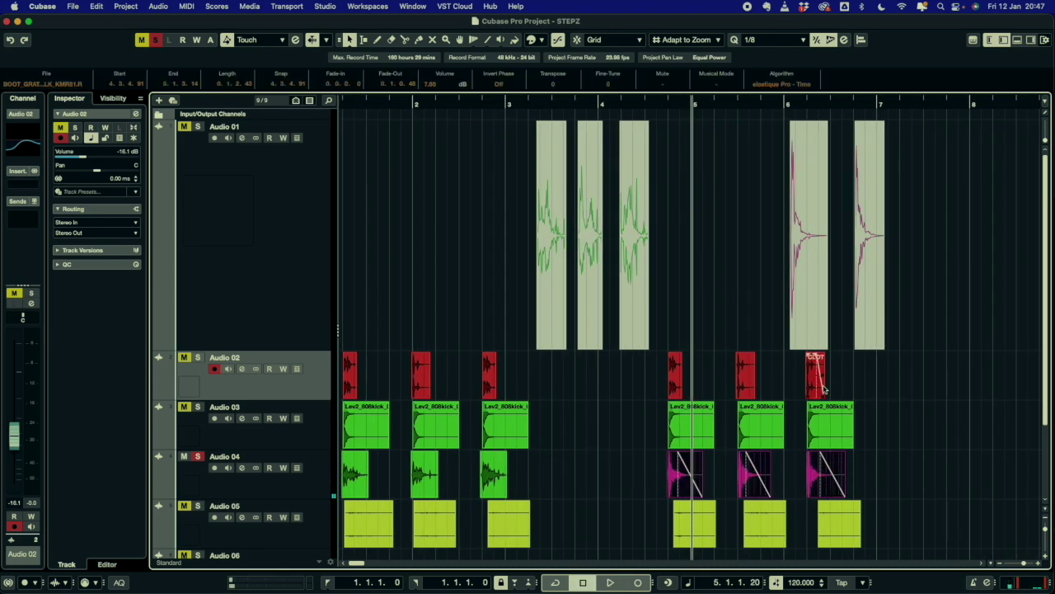
{"action": "left_click", "coordinate": [198, 456]}
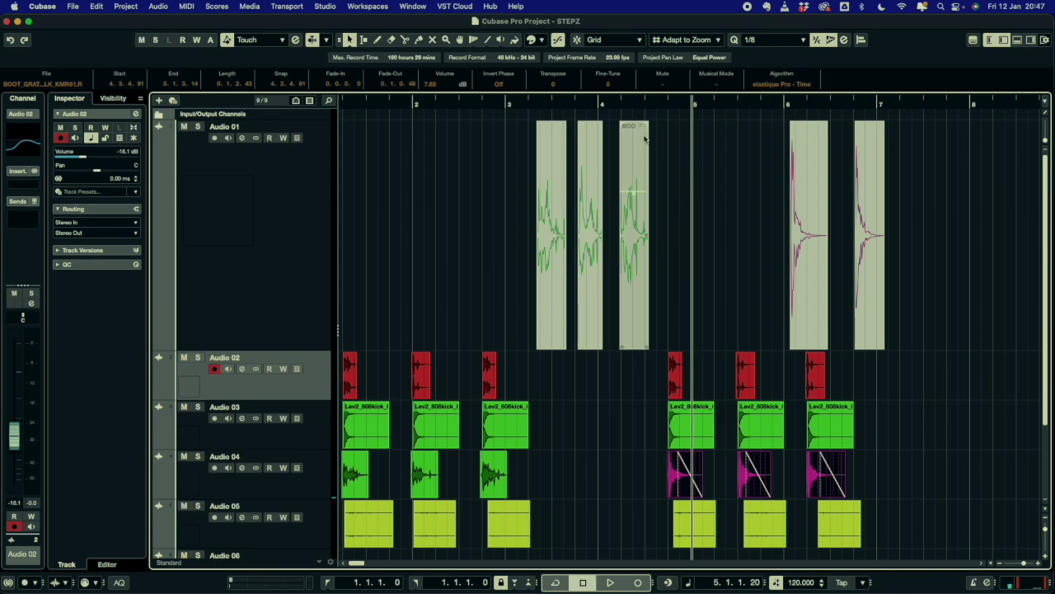
Step: Play back the second group of footsteps with all tracks from about the middle of bar 4
{"action": "left_click", "coordinate": [650, 104]}
{"action": "key", "text": "space"}
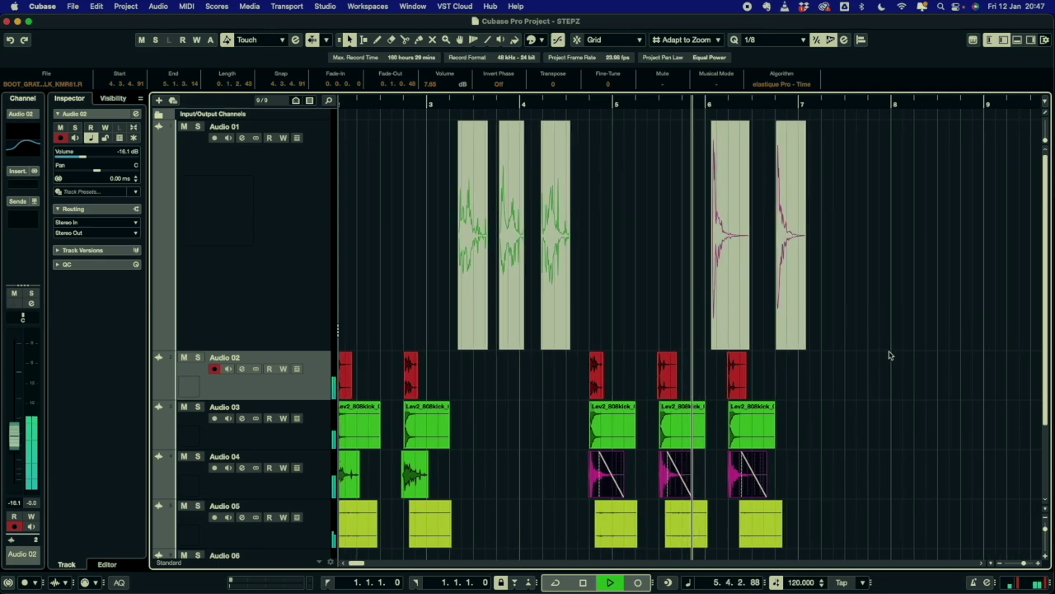
{"action": "key", "text": "space"}
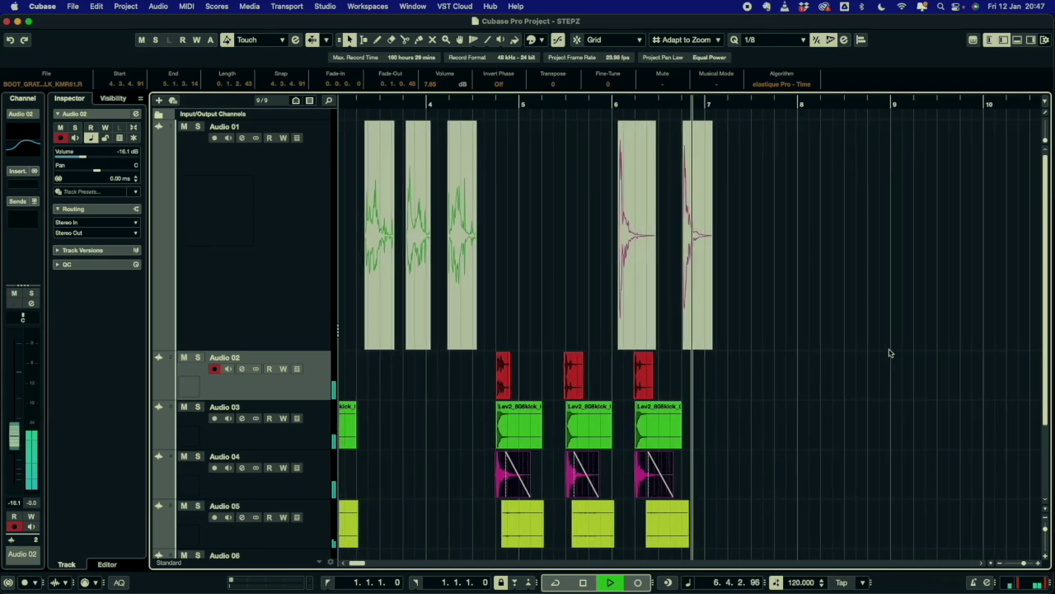
{"action": "key", "text": "g"}
{"action": "key", "text": "g"}
{"action": "key", "text": "g"}
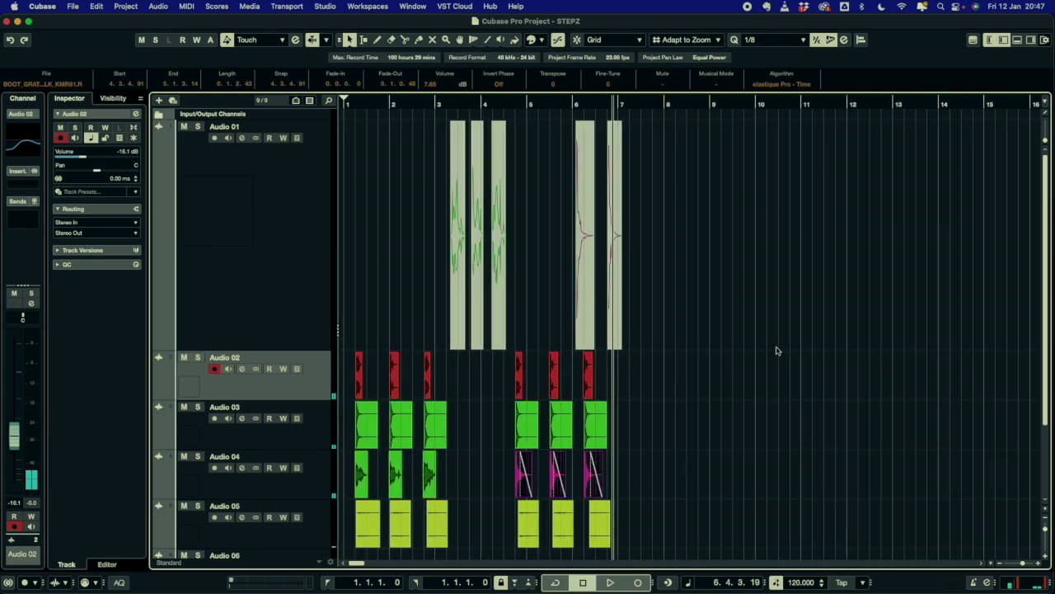